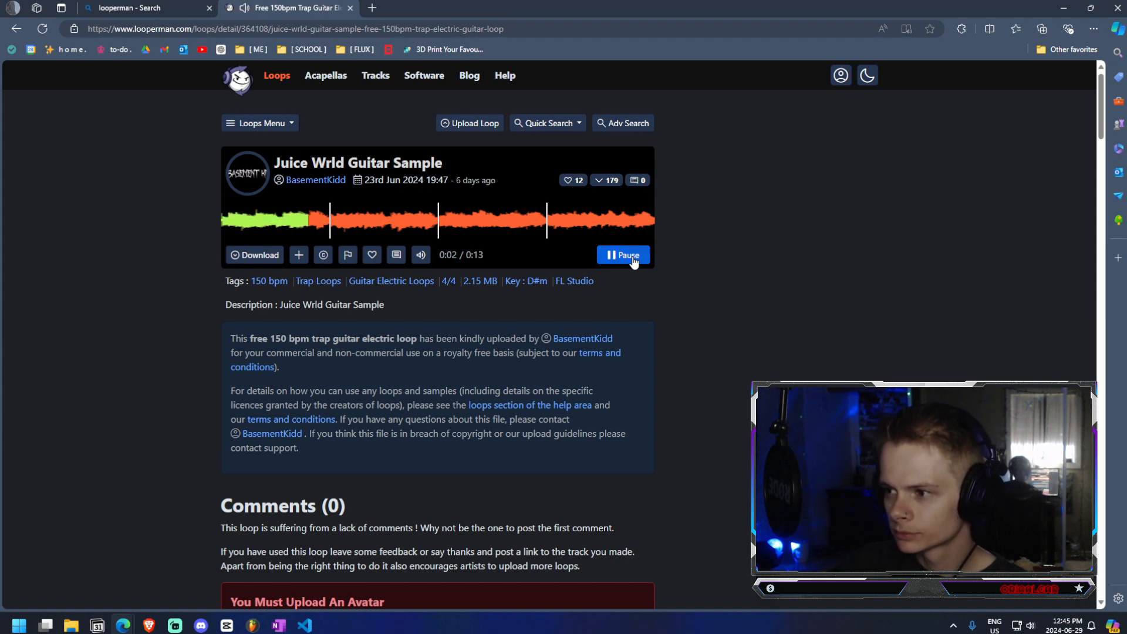
- Download the Juice Wrld Guitar Sample loop and place the file on Track 1 of the FL Studio playlist at bar 1
click(633, 262)
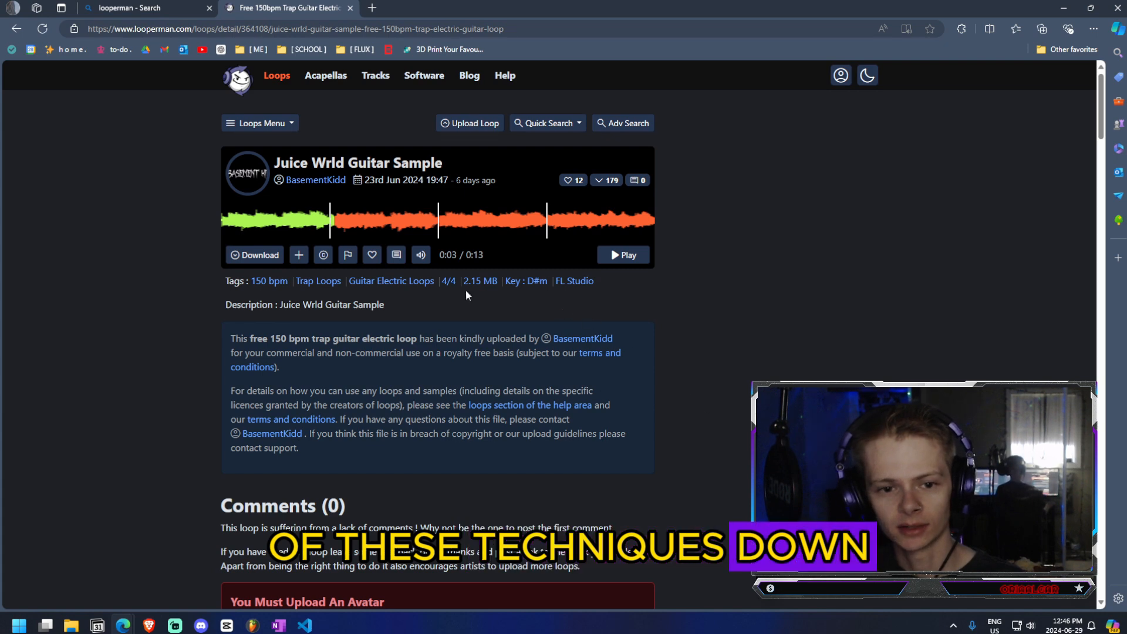
click(253, 258)
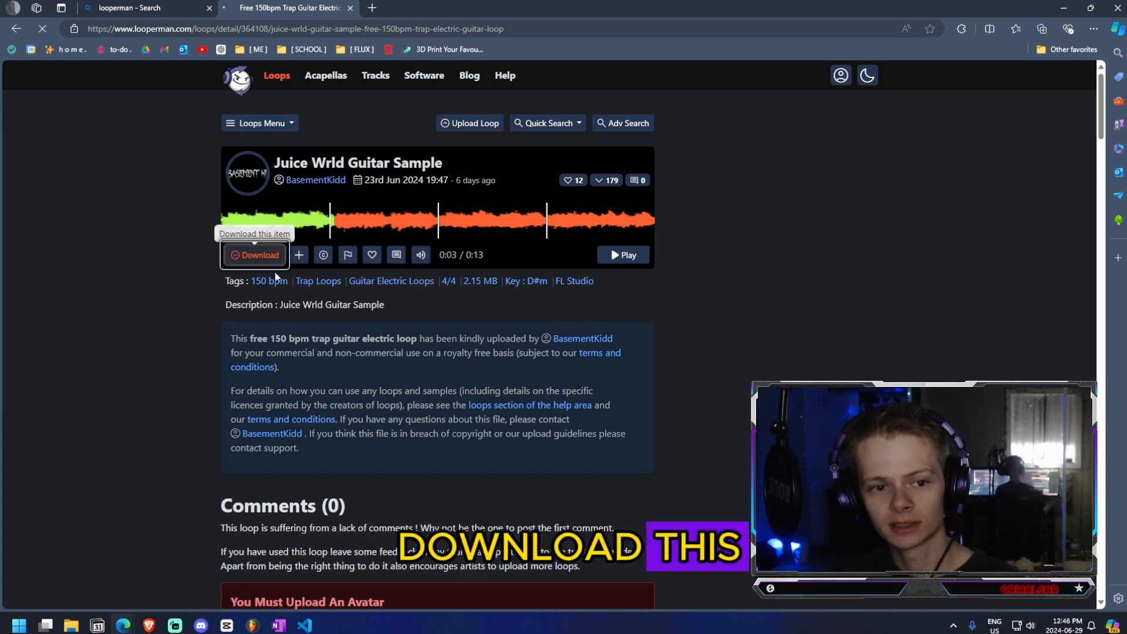
drag(558, 7, 658, 206)
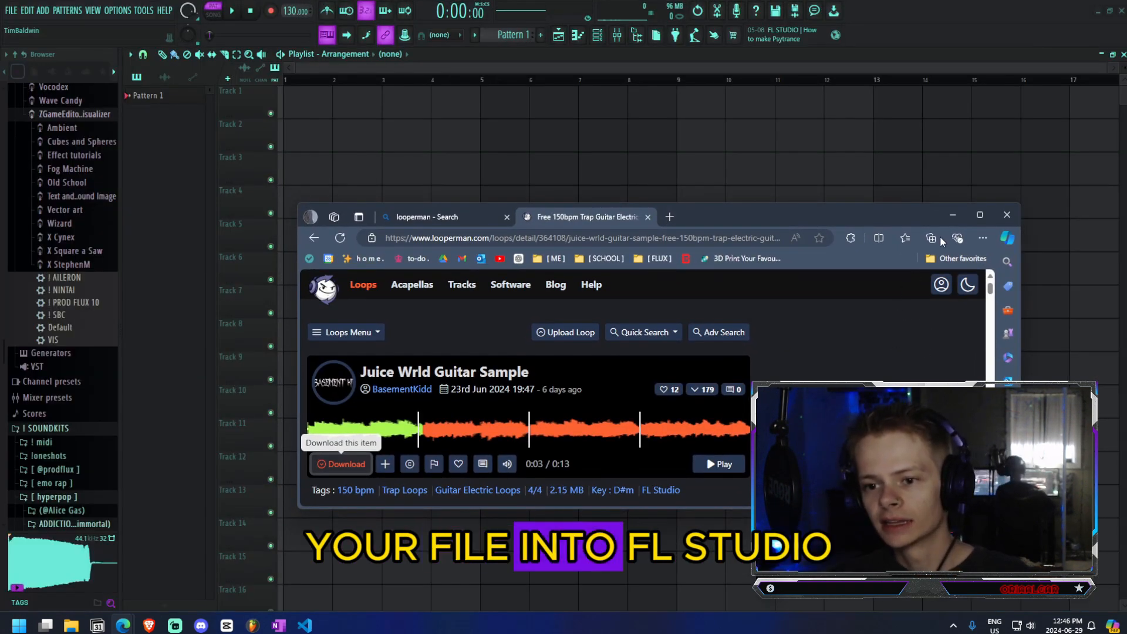
click(983, 238)
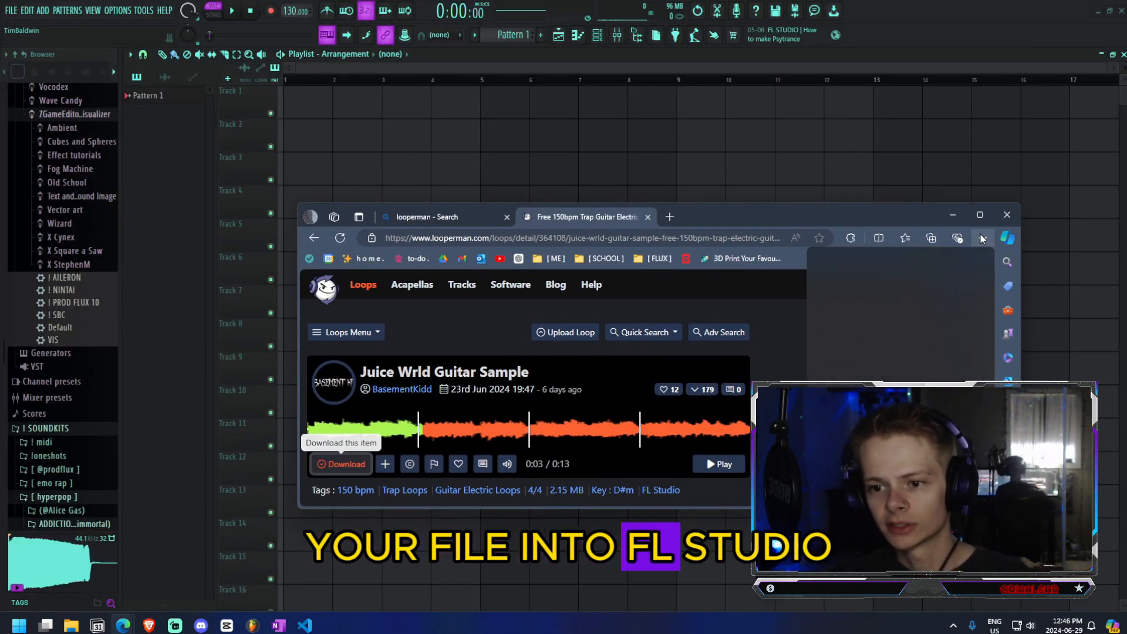
click(833, 365)
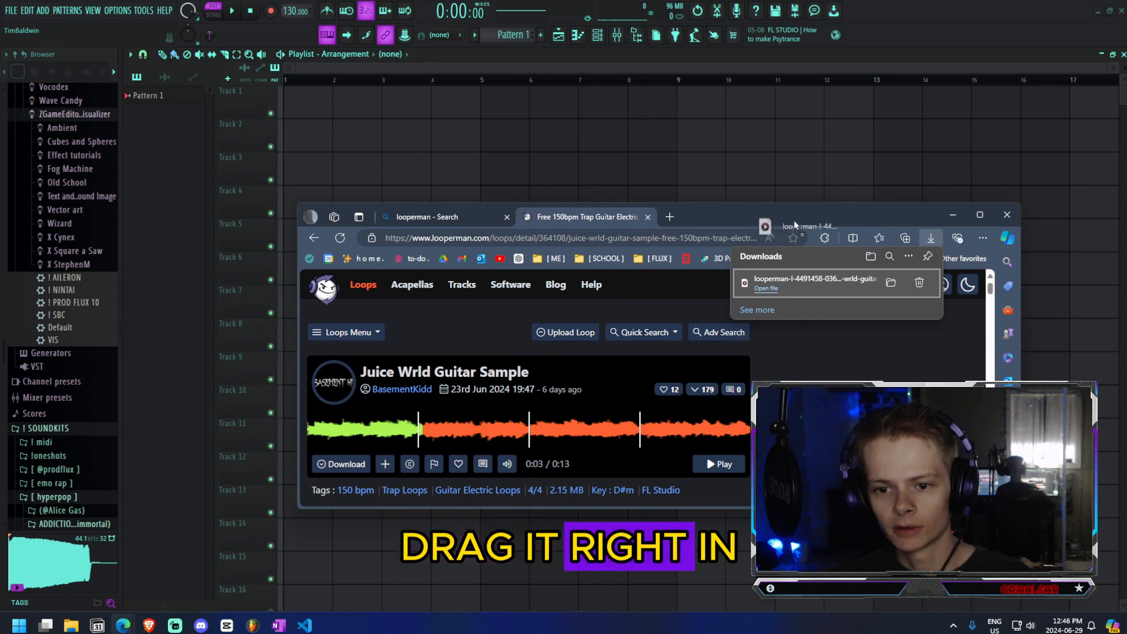
drag(794, 220, 492, 112)
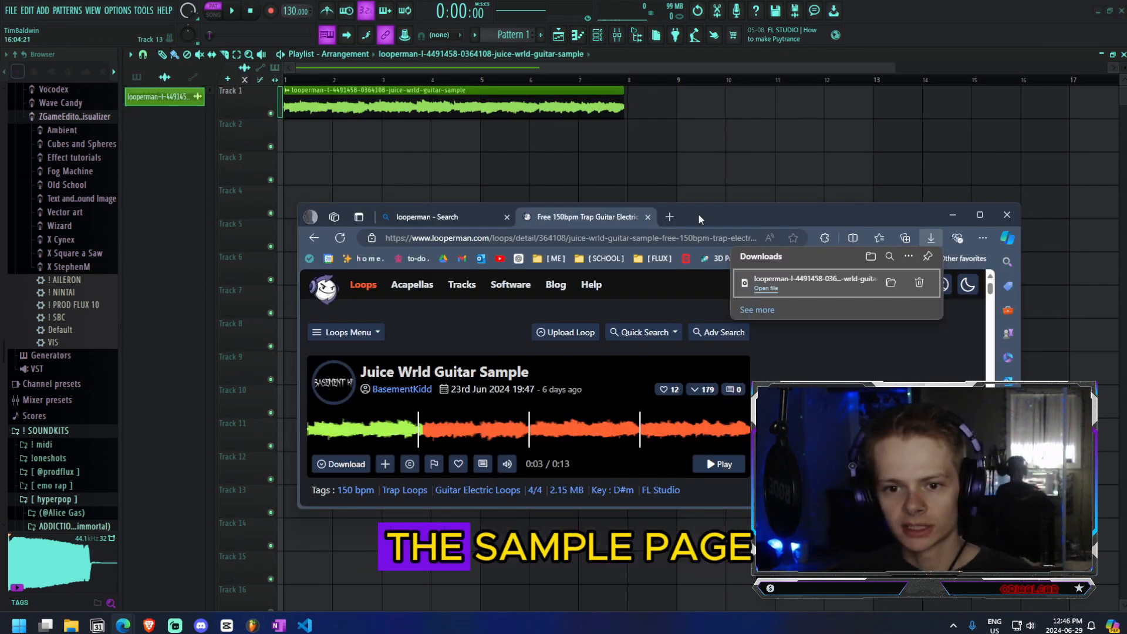
- Check the loop page's tempo and key tags, then set the project tempo to 150 BPM
drag(698, 219, 714, 144)
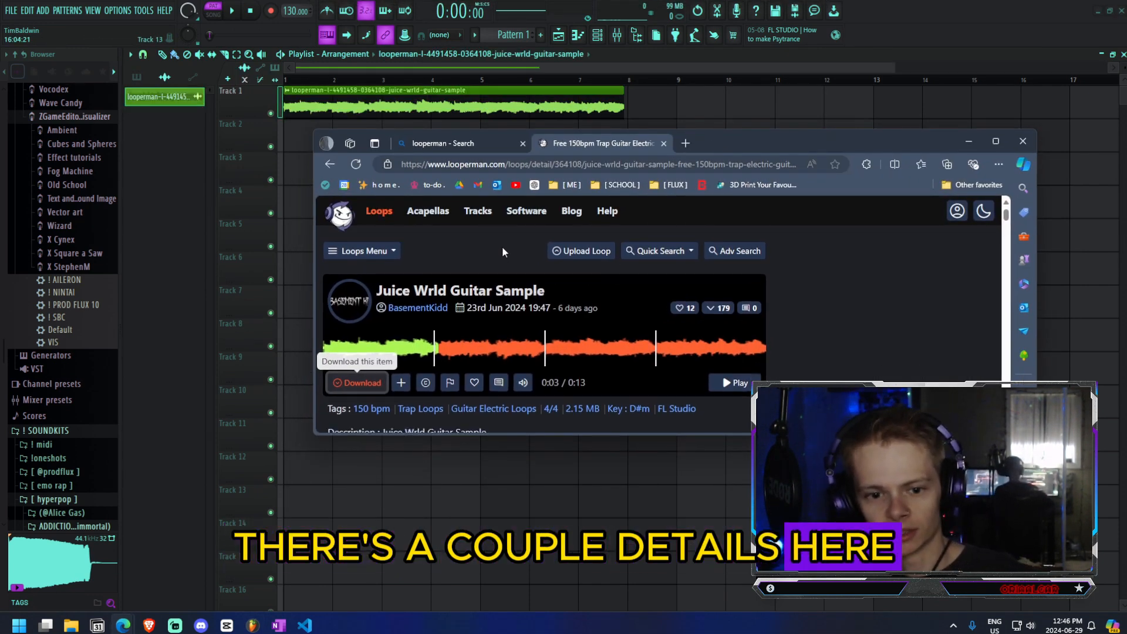
scroll(548, 304, down, 1)
scroll(409, 427, up, 1)
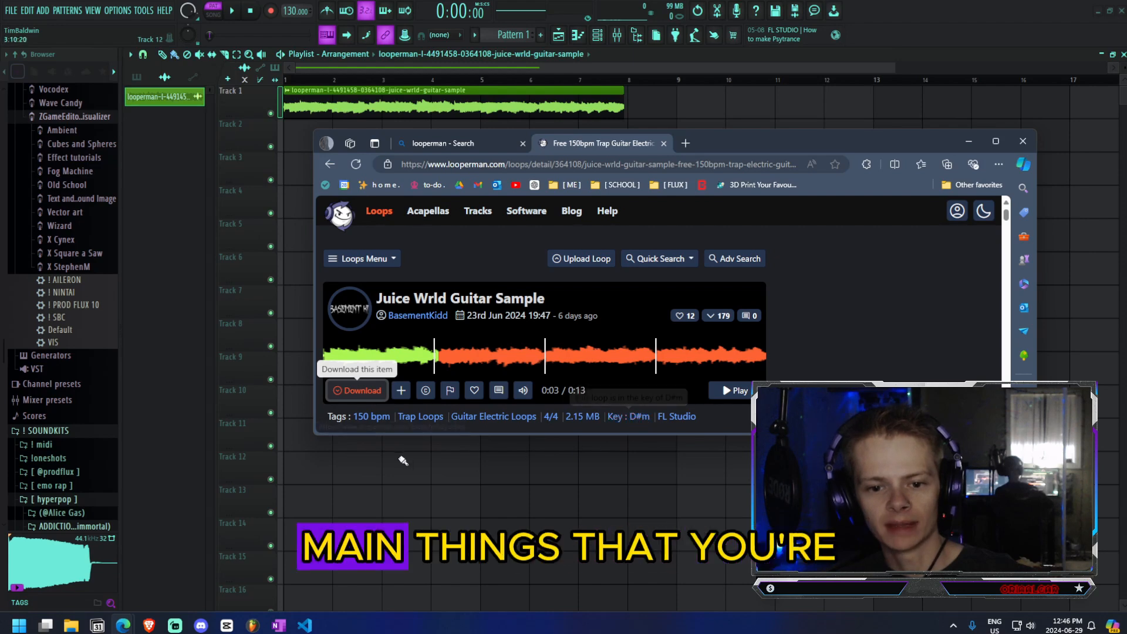
drag(717, 146, 1126, 58)
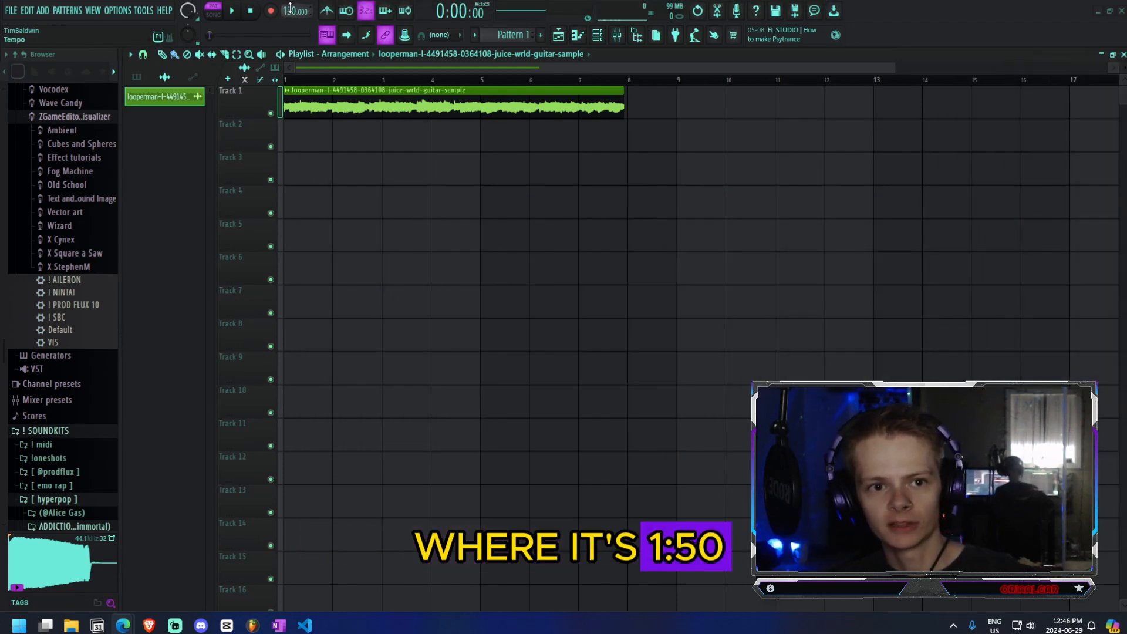
drag(290, 8, 290, 4)
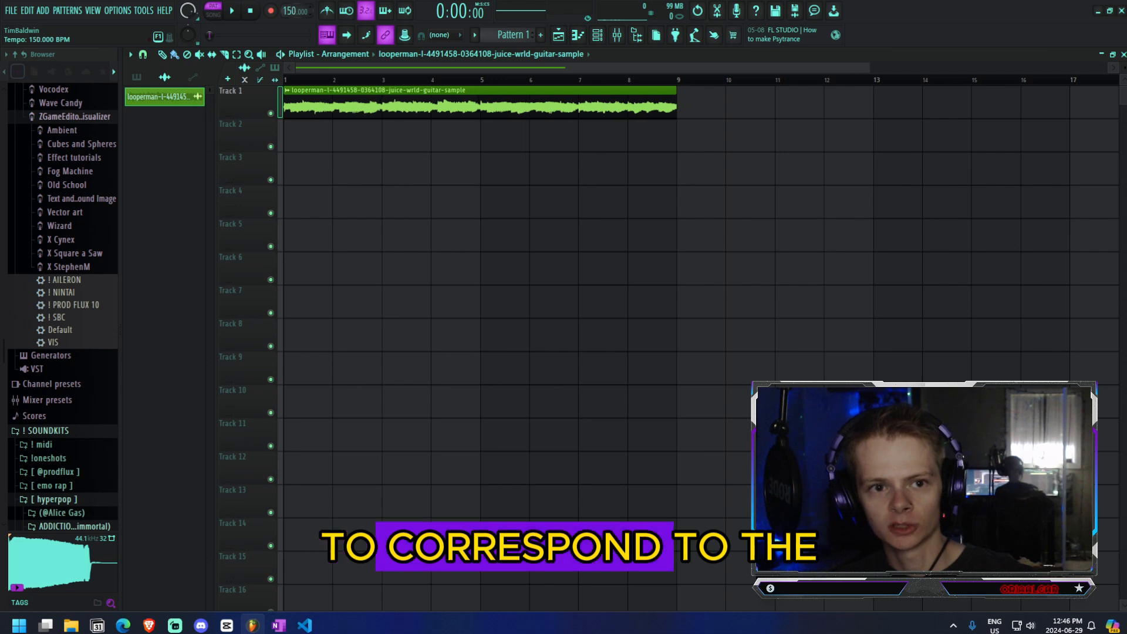
- Switch playback to Song mode and play the guitar sample in the playlist
key(l)
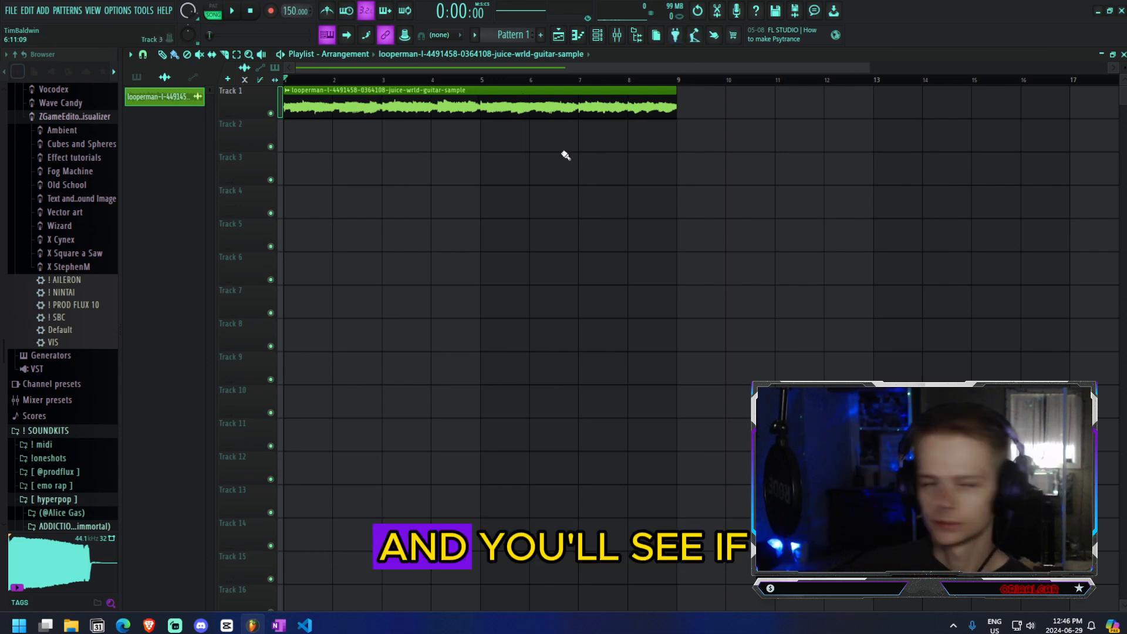
click(234, 13)
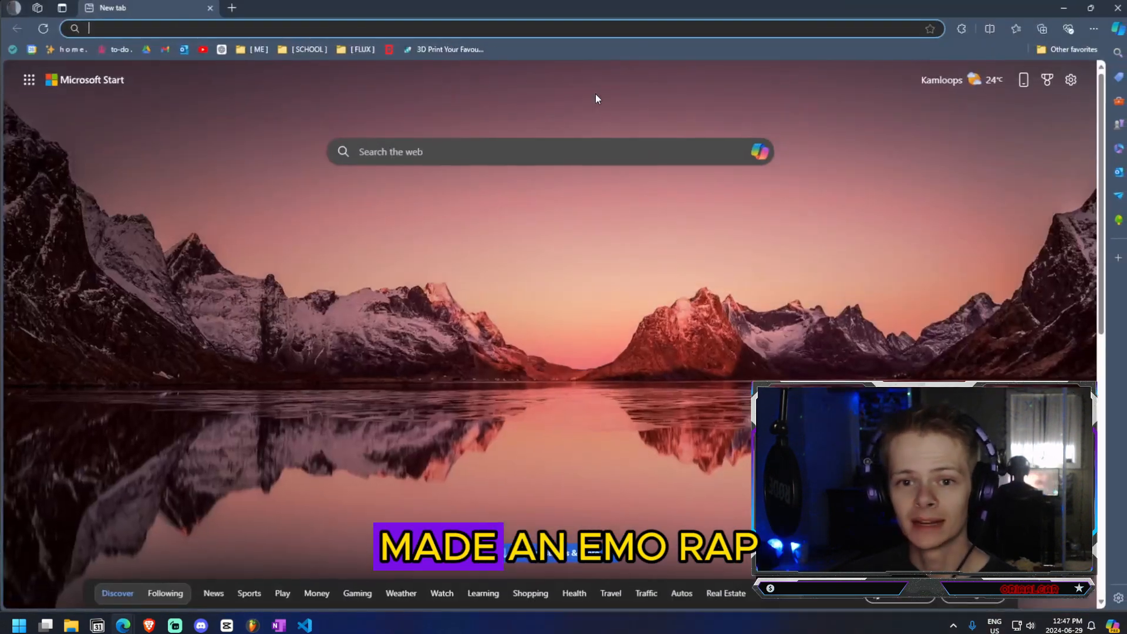
- Search the web for "emo rap drumkit"
click(549, 153)
text(emo rap)
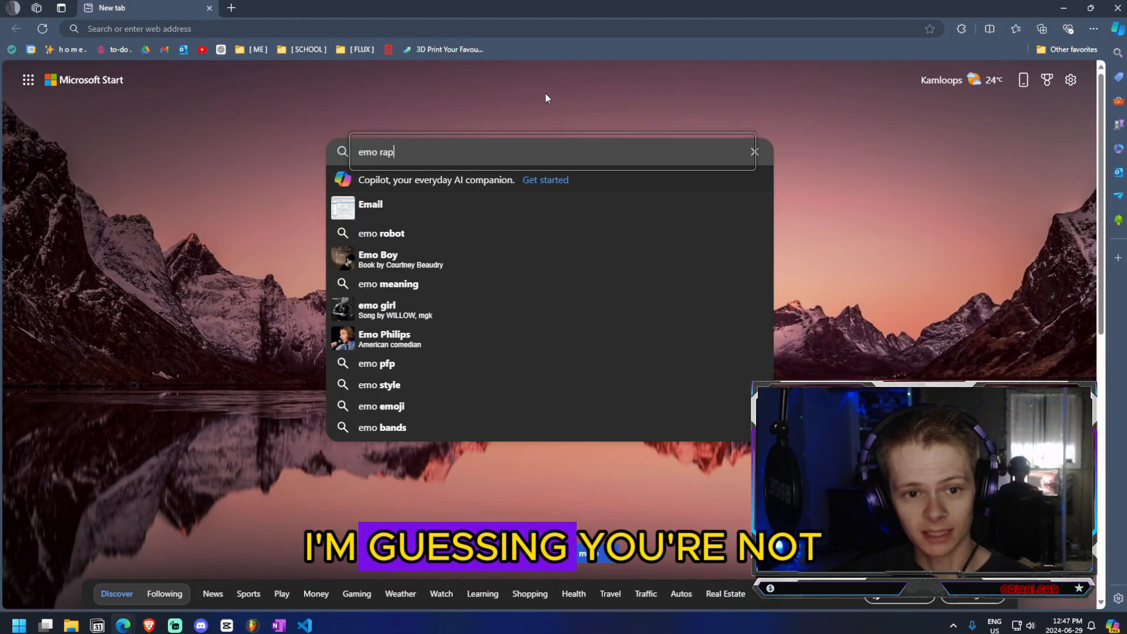
text( drumkit)
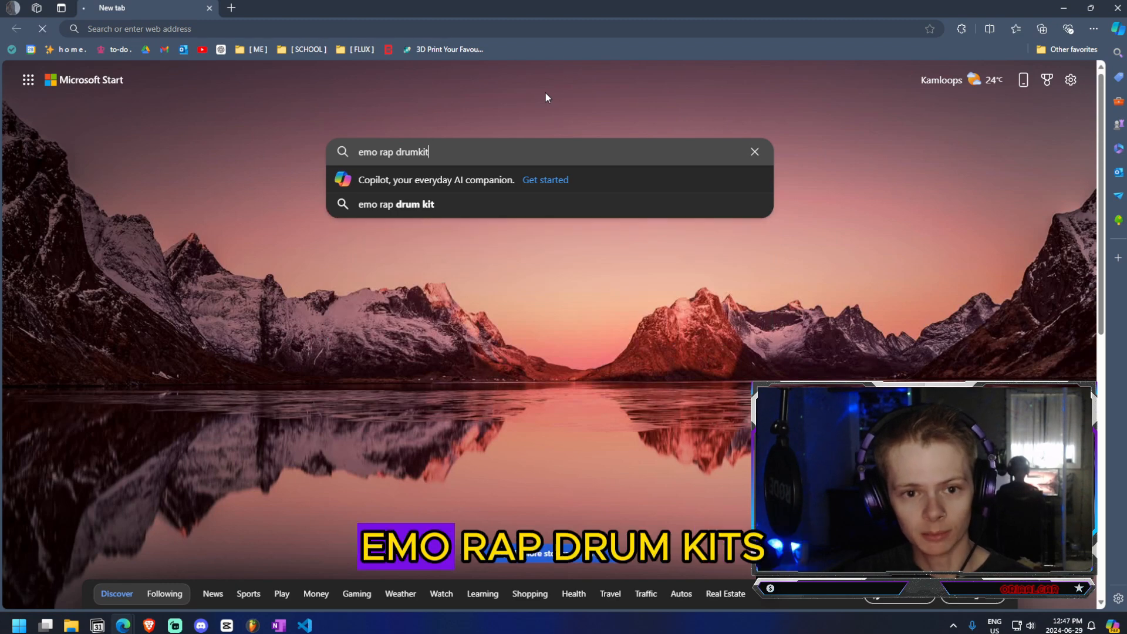
key(Return)
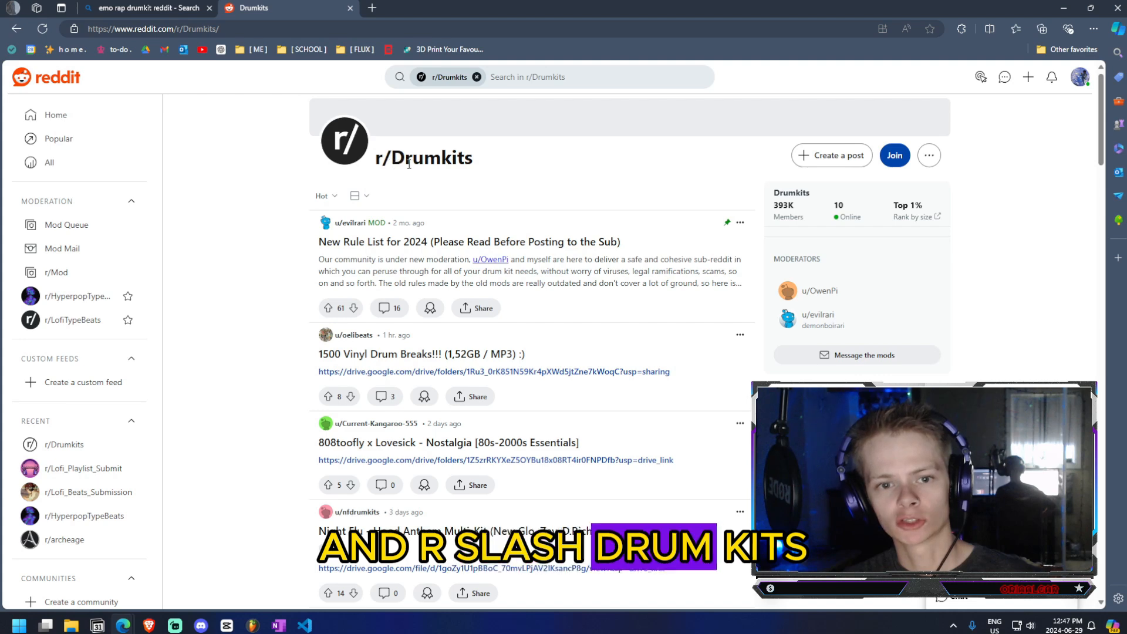
- Return to the Halo Drumkit Trap/Emo Rap post on Reddit and open its Dropbox link
key(alt+Left)
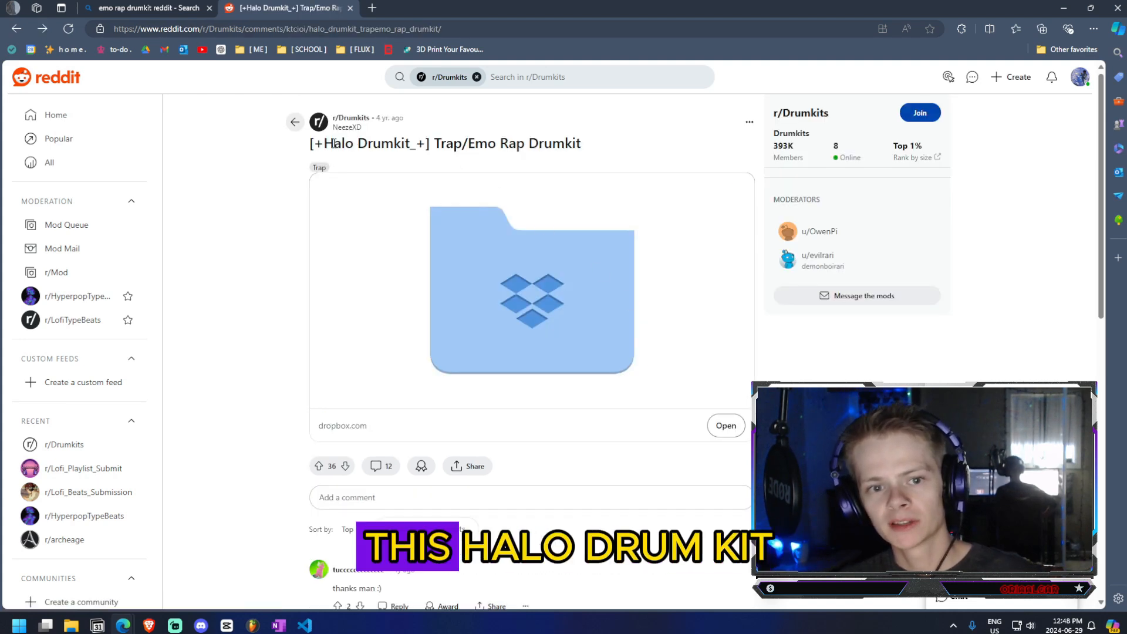
click(725, 425)
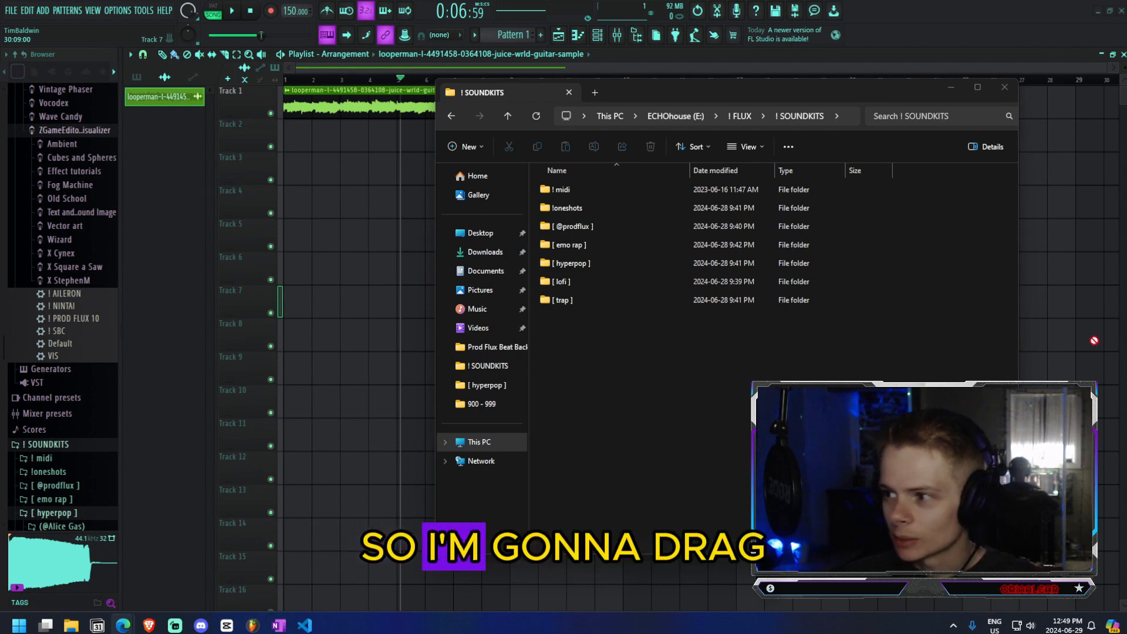
- Move the Halo drum kit archive into the [ emo rap ] folder of ! SOUNDKITS and extract all its files there
drag(590, 350, 601, 251)
double_click(598, 245)
right_click(584, 227)
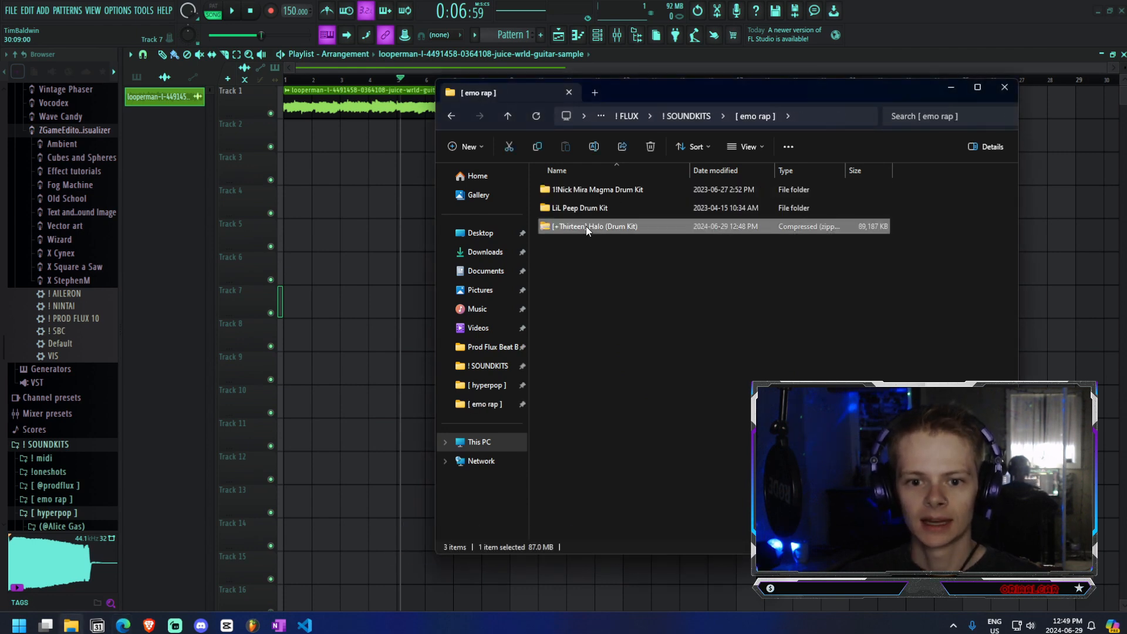
click(650, 330)
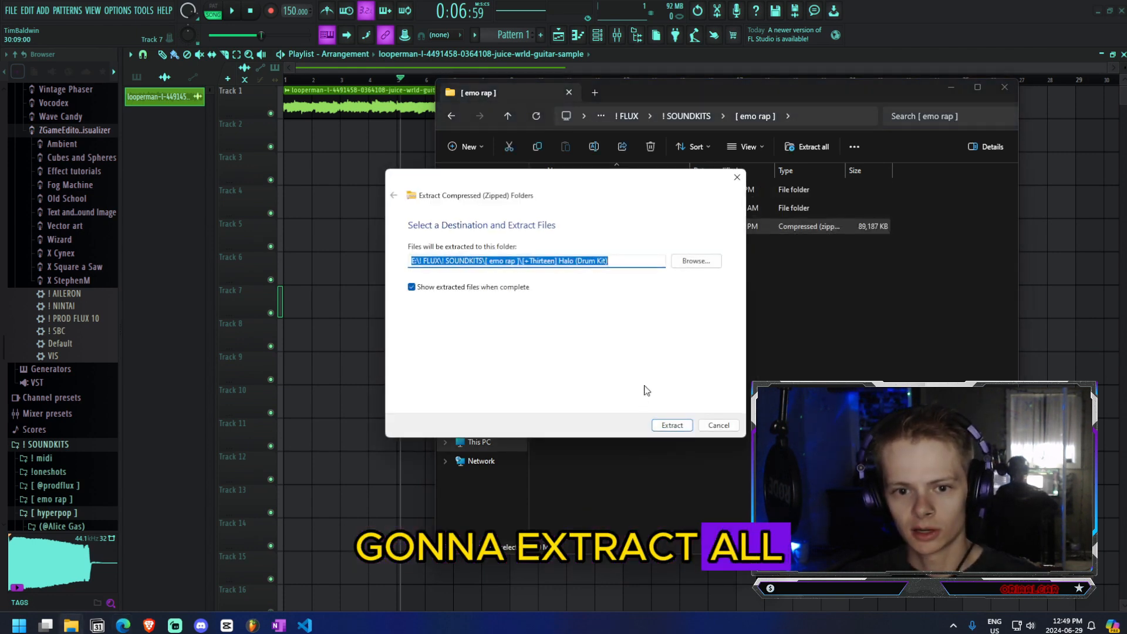
click(665, 421)
right_click(610, 226)
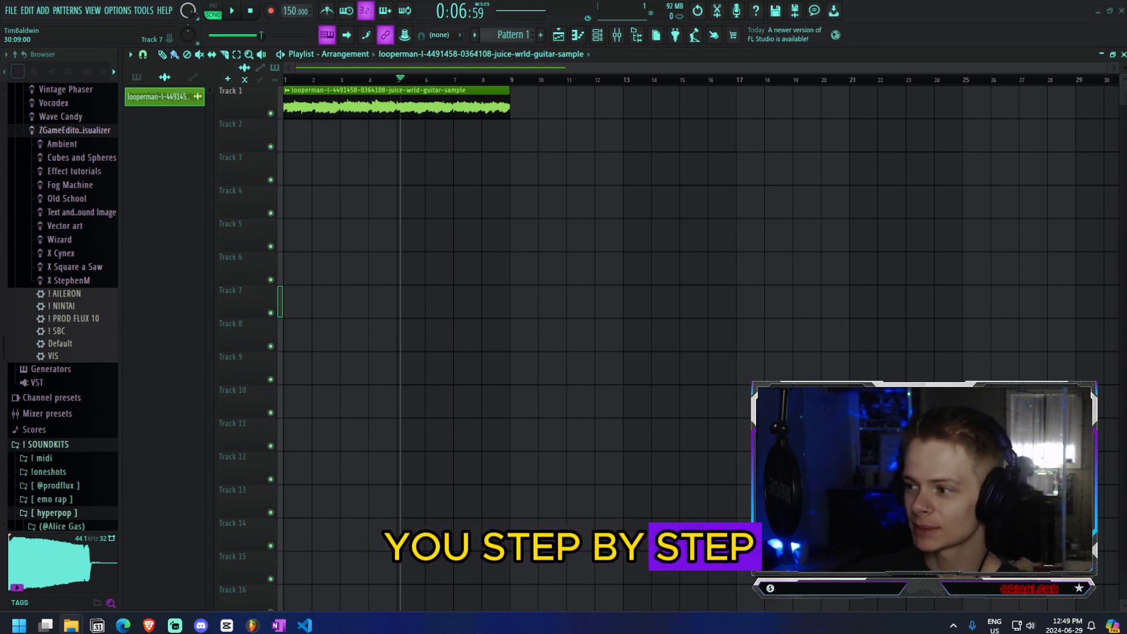
- Add the [Hi-Hat] Common sample to the Channel rack and fill each 2 steps of its row
key(F6)
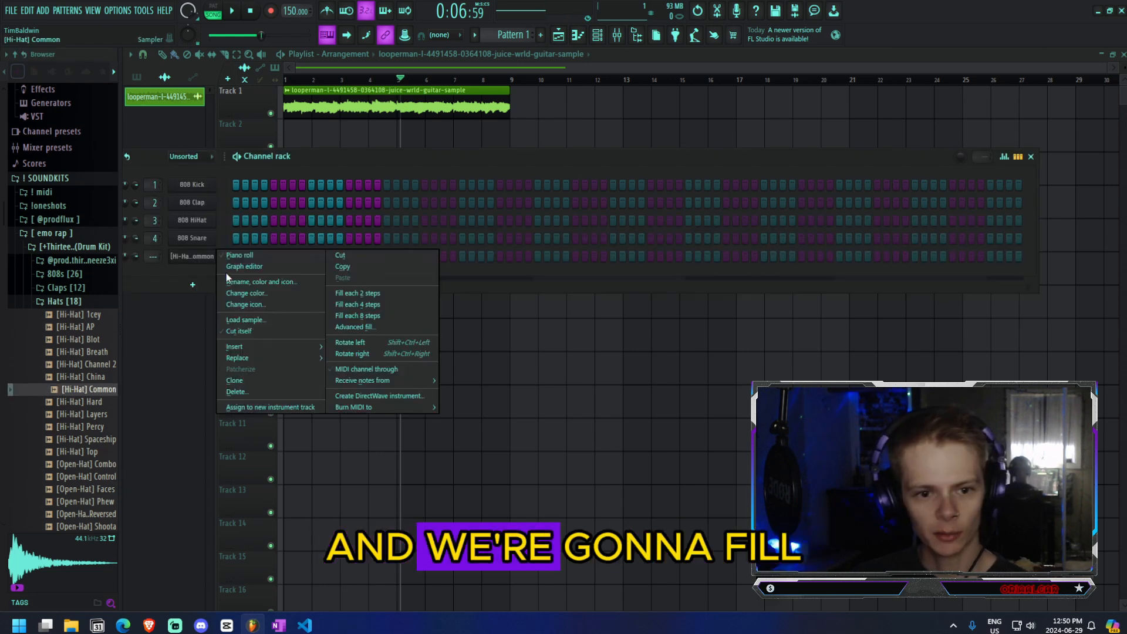
click(382, 293)
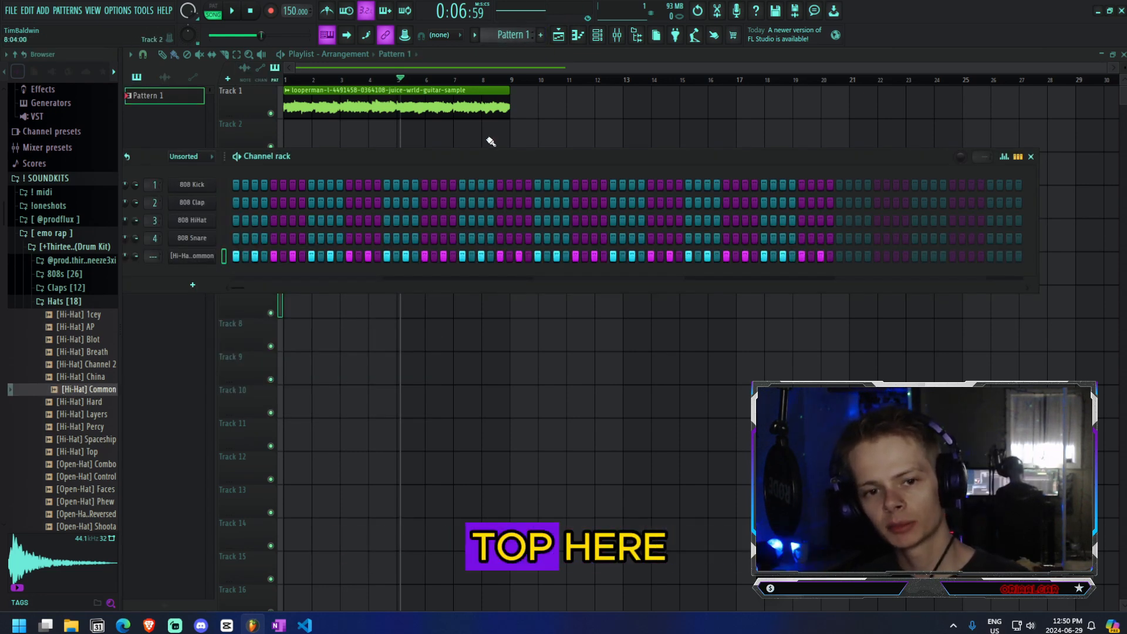
- Place Pattern 1 on Track 2 at bars 5 and 1 beneath the guitar sample and play the arrangement from the start
drag(494, 139, 470, 137)
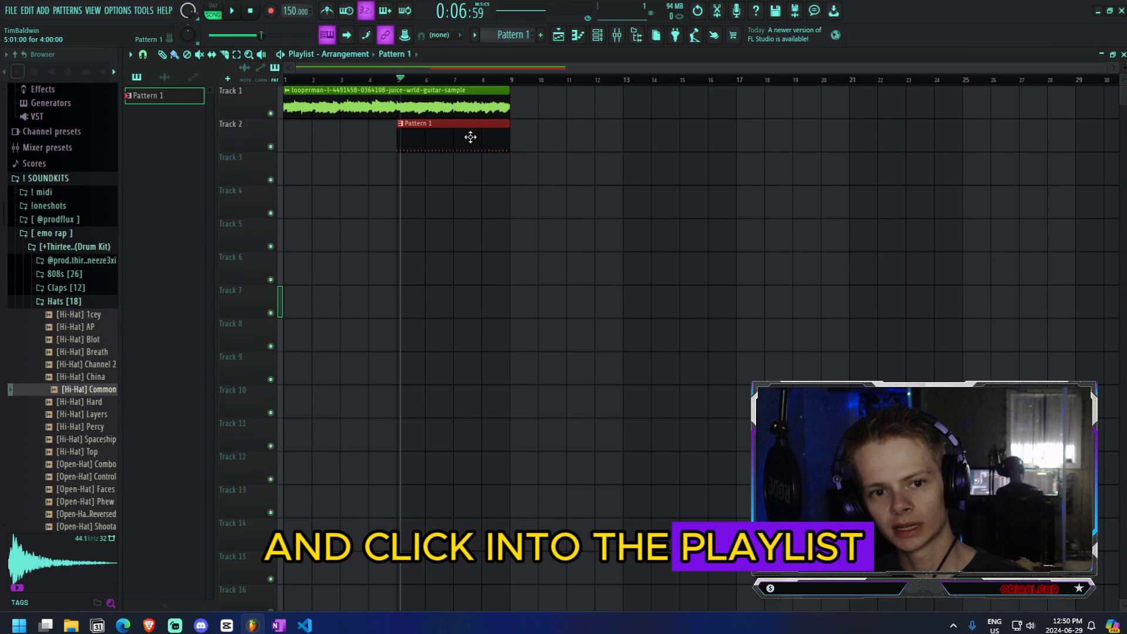
click(398, 80)
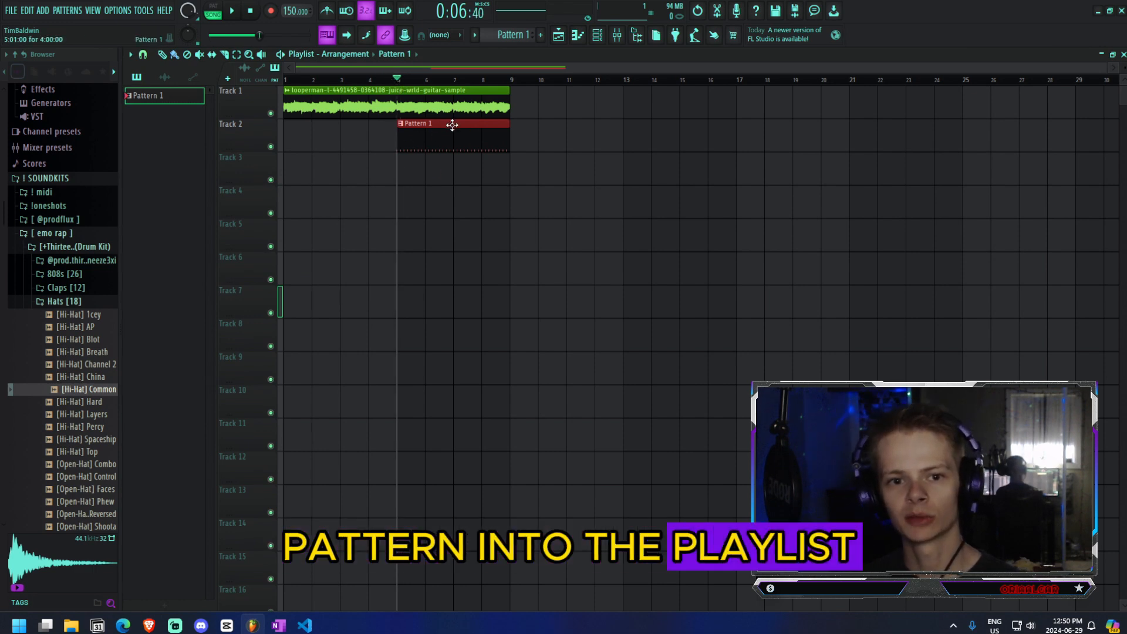
drag(460, 140, 348, 132)
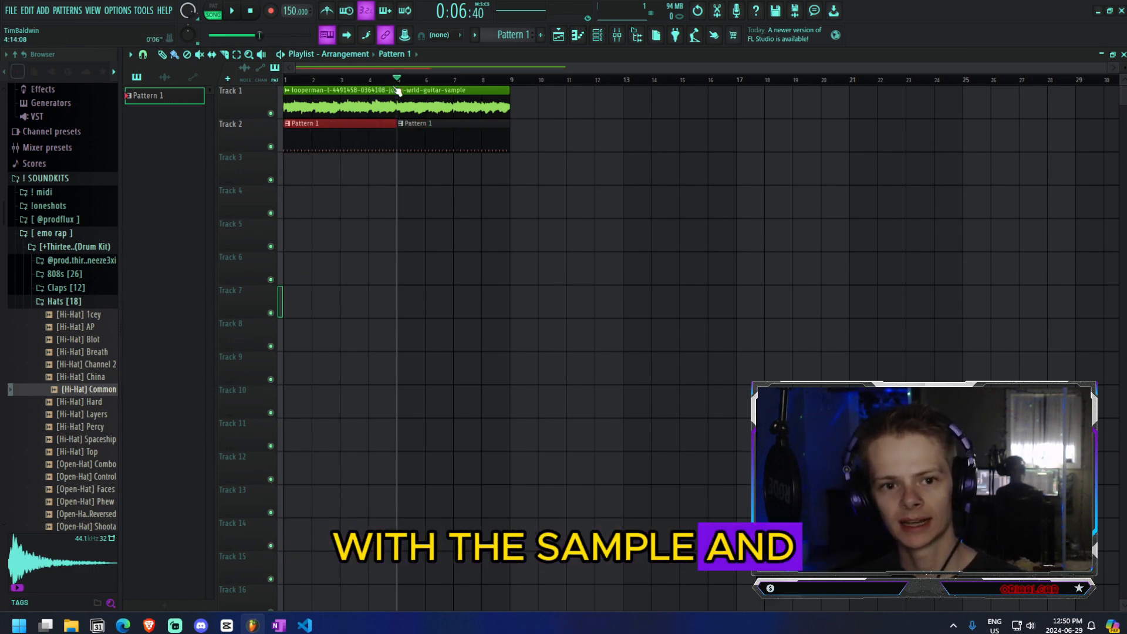
drag(398, 81, 160, 81)
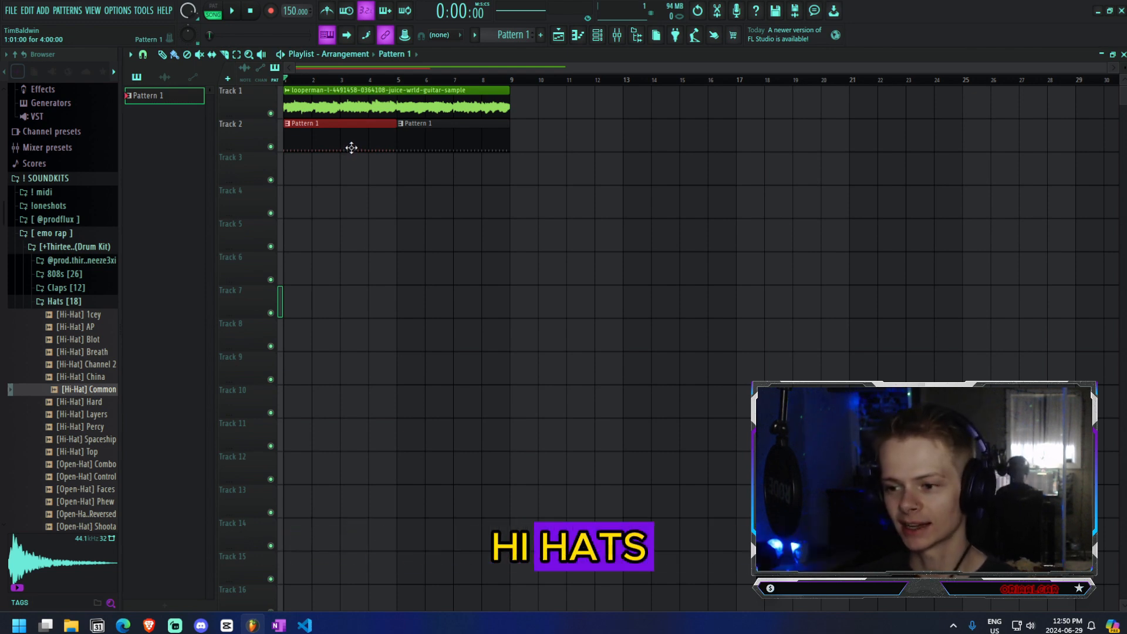
key(space)
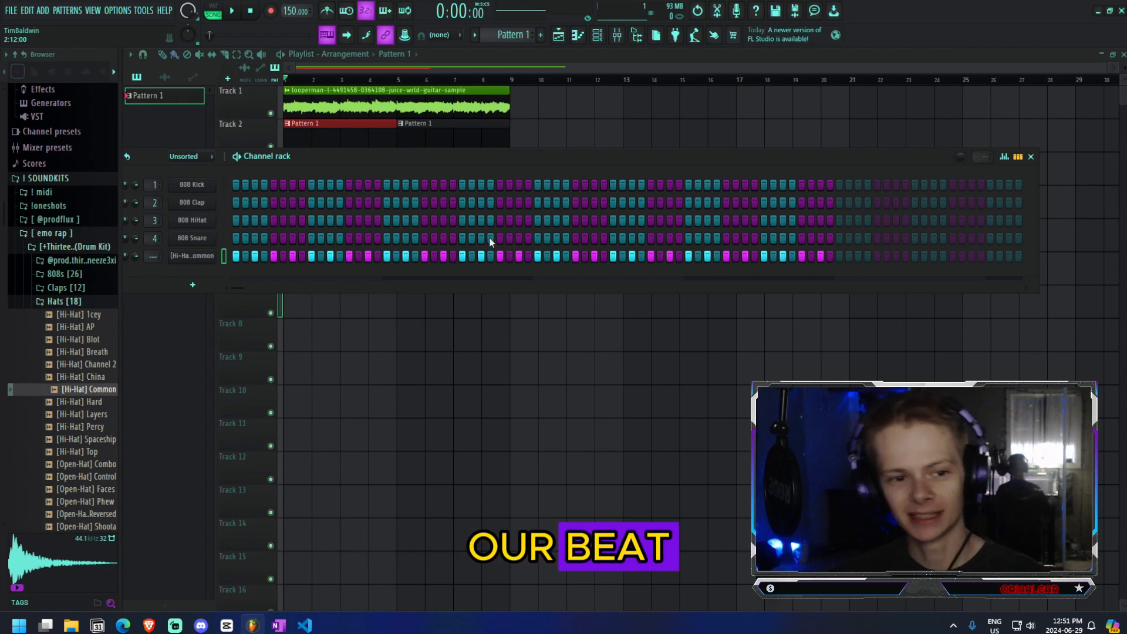
- Replace the 808 Kick channel's sound with [Kick] Reddit from the Halo kit's Kicks folder
click(85, 301)
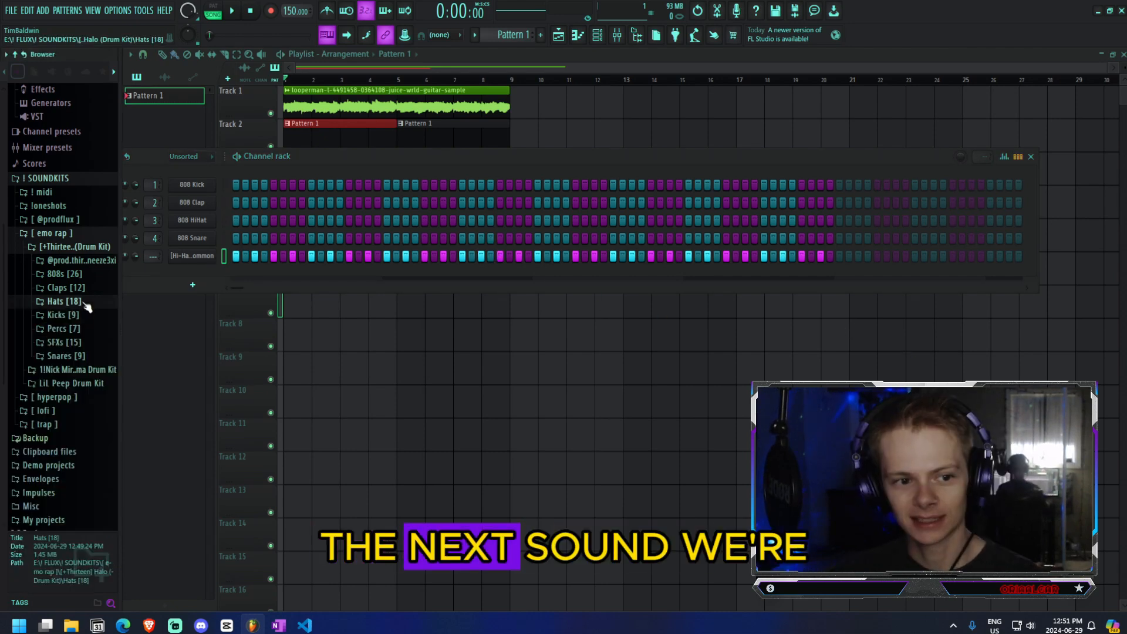
click(88, 315)
drag(203, 307, 198, 187)
click(62, 315)
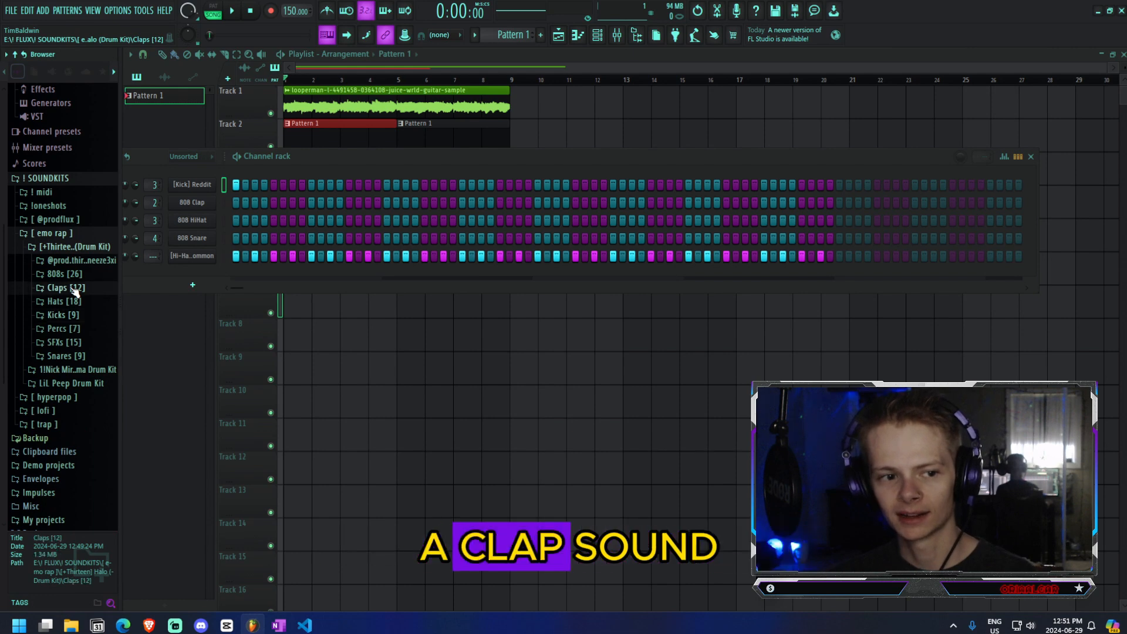
- Replace the 808 Clap channel's sound with [Clap] Sleeping from the Halo kit's Claps folder
click(74, 289)
click(70, 403)
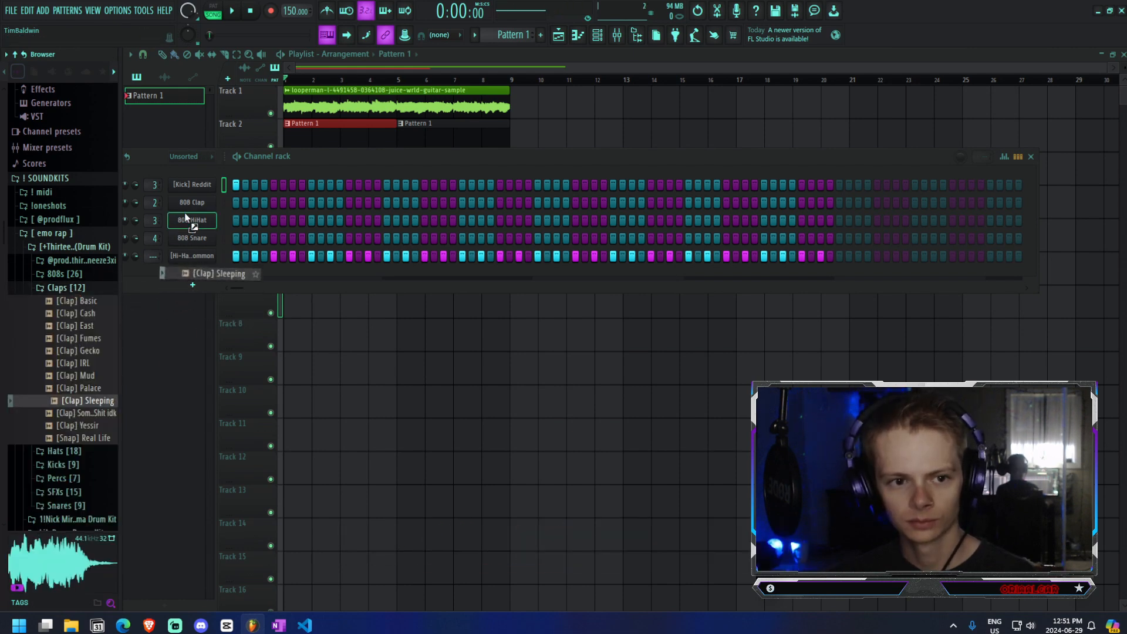
drag(185, 219, 189, 203)
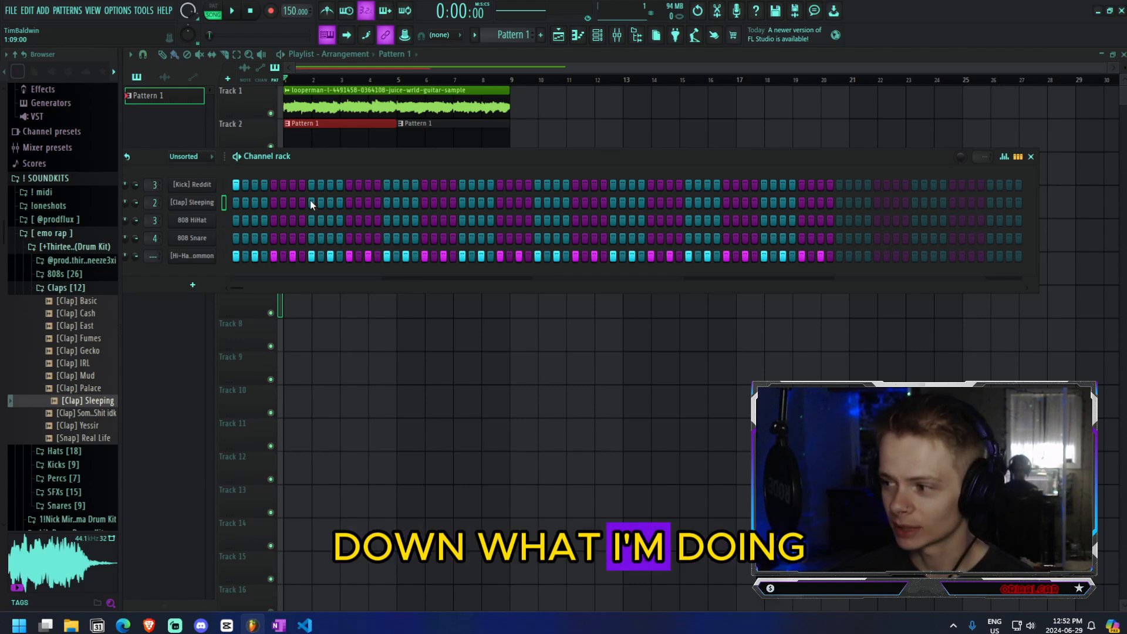
- Add [Kick] Reddit hits on steps 11, 19, 33, 43 and 51 of Pattern 1
click(330, 184)
click(406, 184)
click(537, 184)
click(632, 184)
click(708, 184)
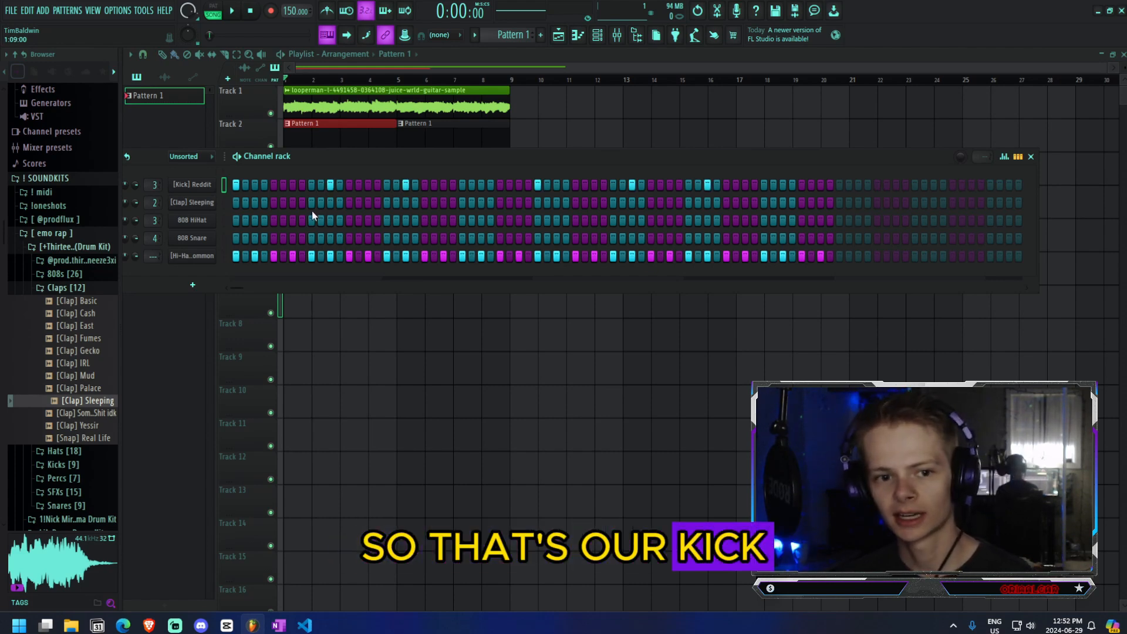
- Add [Clap] Sleeping hits on steps 9, 25, 41 and 57 of Pattern 1 and play the playlist
click(312, 202)
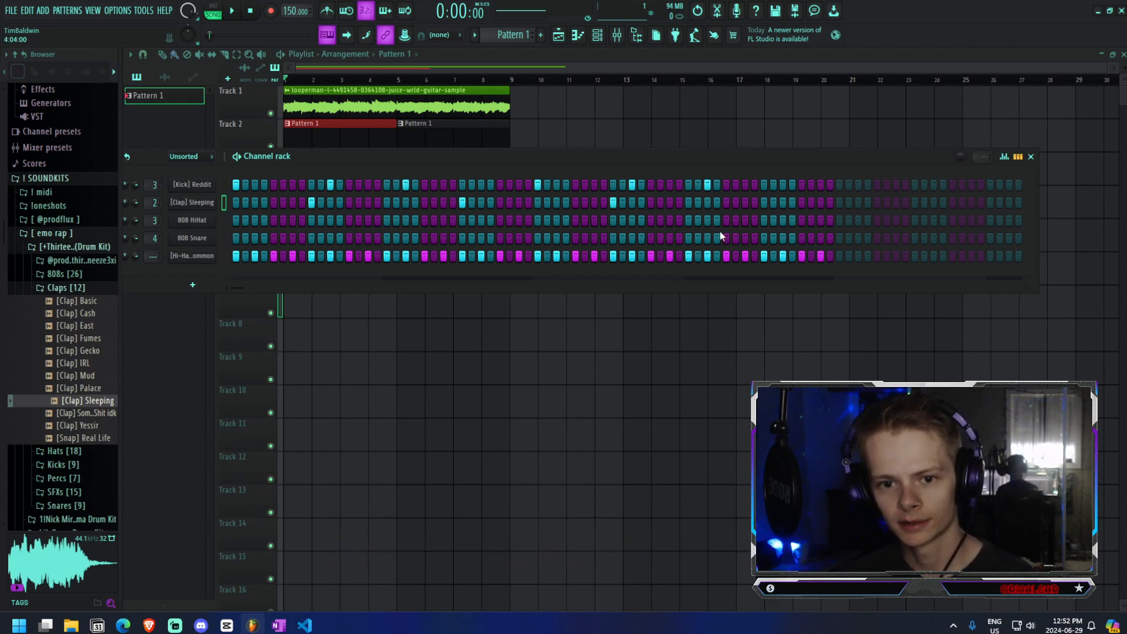
click(764, 202)
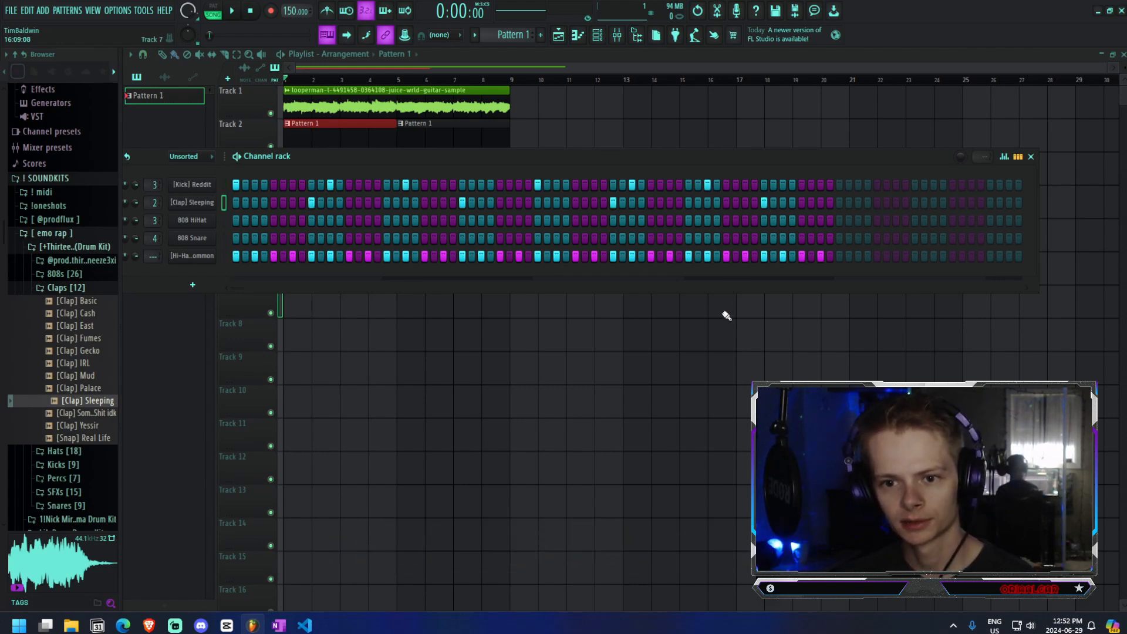
click(559, 35)
key(space)
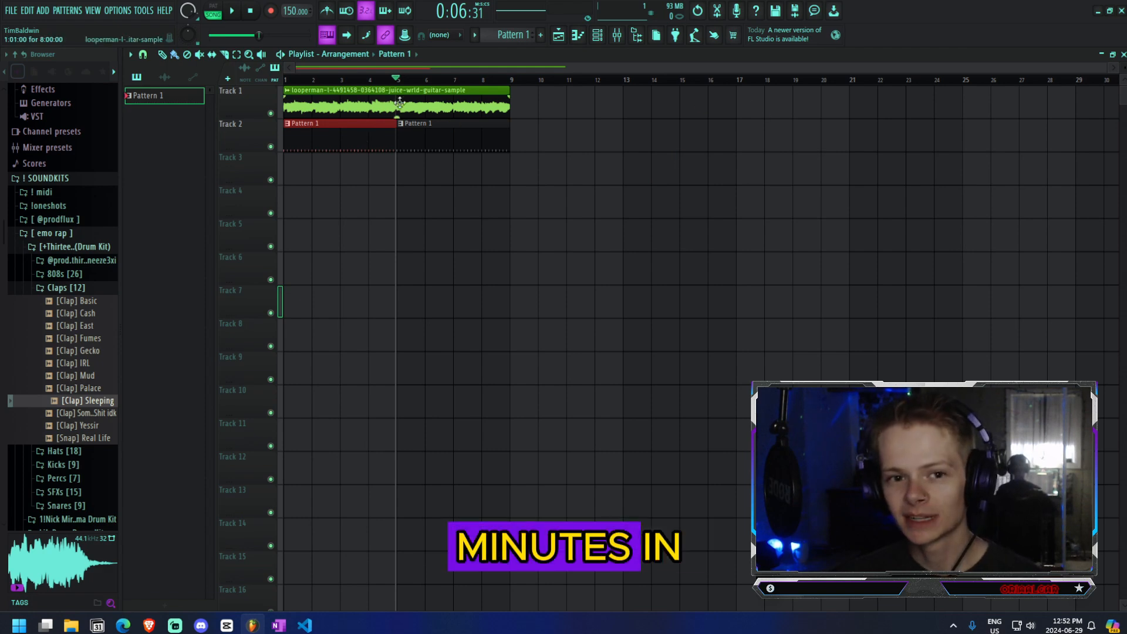
- Return the playlist position to the start and fill the [Hi-Hat] Common channel on every fourth step of Pattern 1
drag(399, 77, 257, 82)
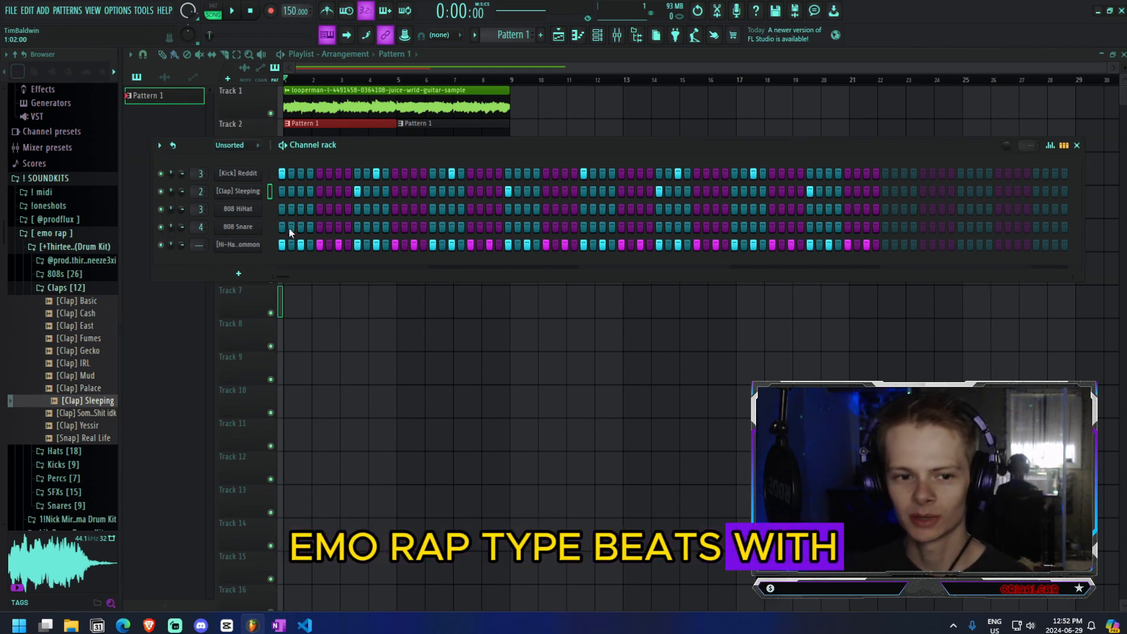
right_click(247, 247)
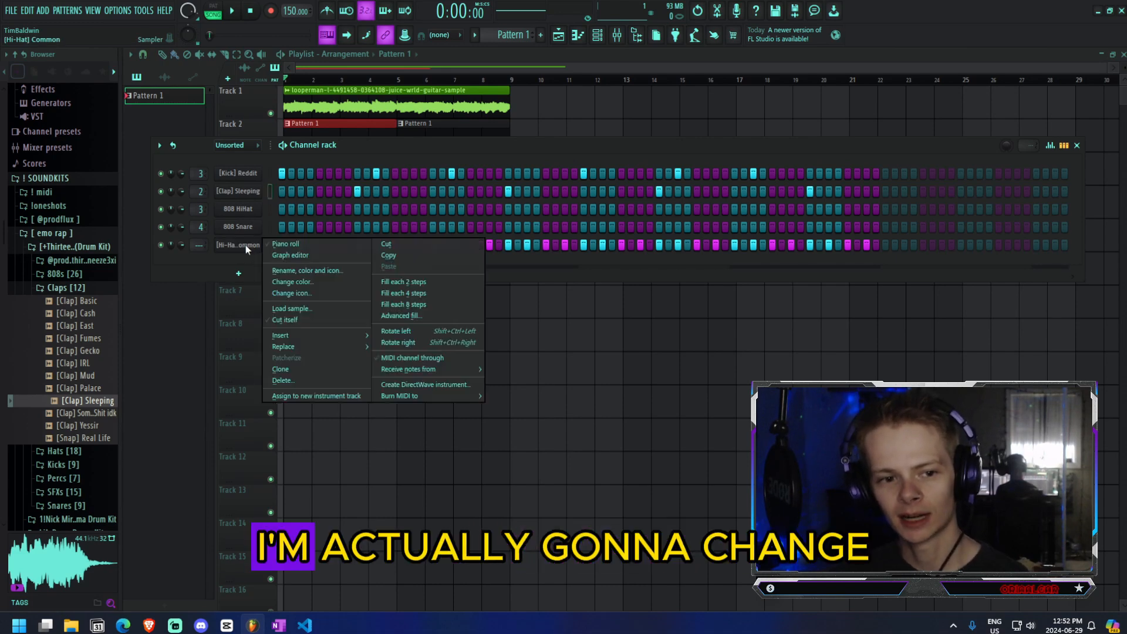
click(390, 294)
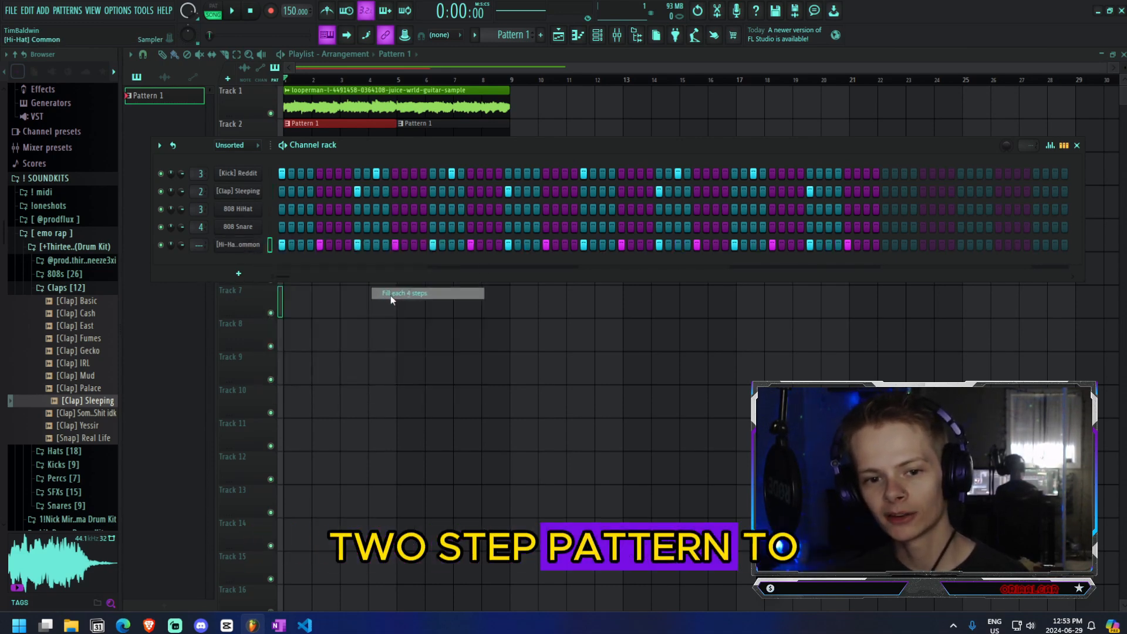
- Lower the velocity of every second [Hi-Hat] Common hit to about 50% in the graph editor
right_click(245, 245)
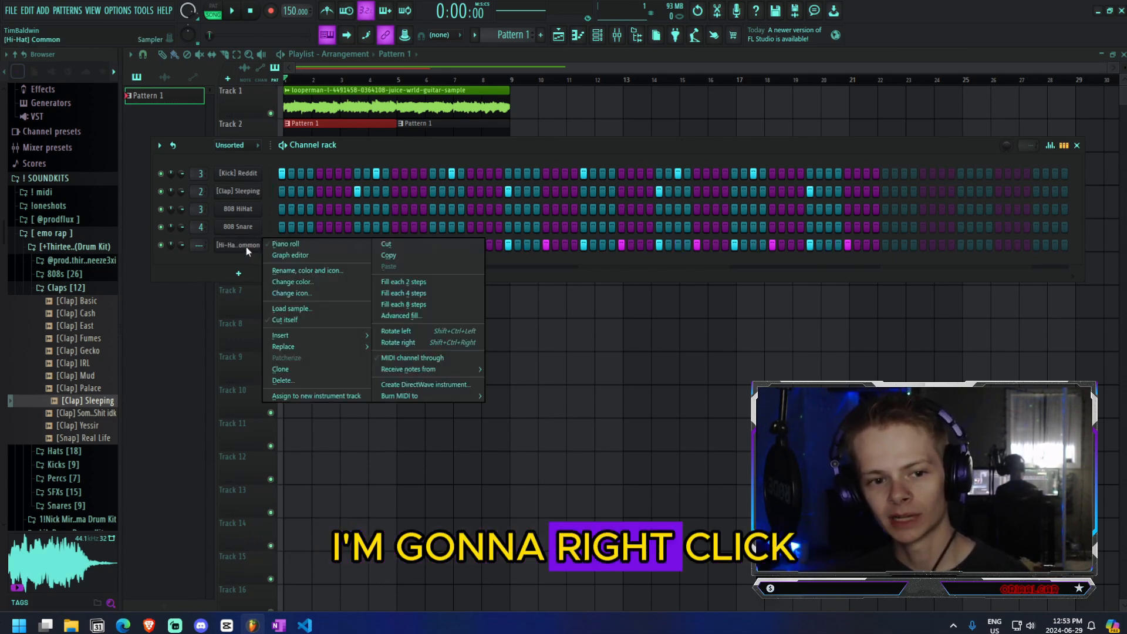
click(333, 257)
click(320, 317)
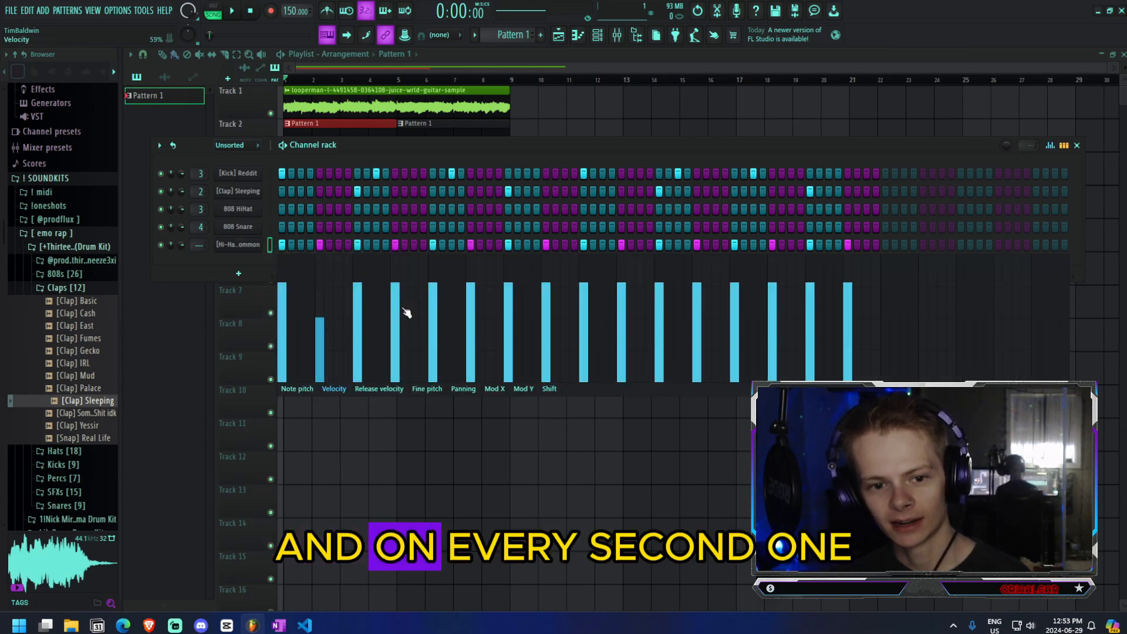
click(395, 318)
click(470, 317)
click(546, 316)
click(621, 318)
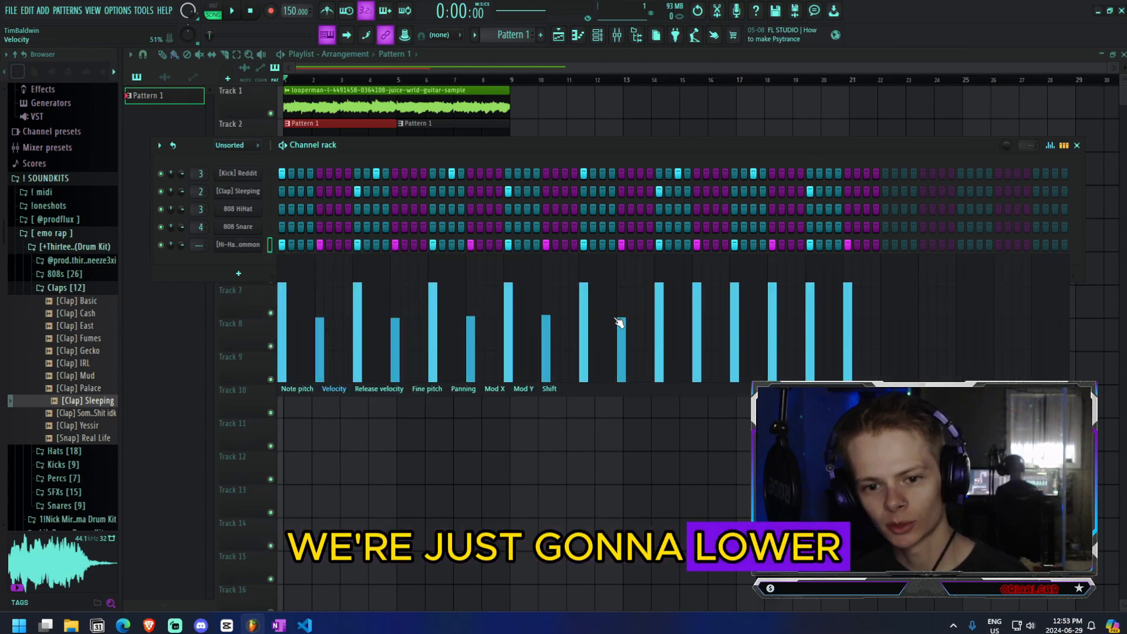
click(697, 320)
click(772, 319)
click(847, 317)
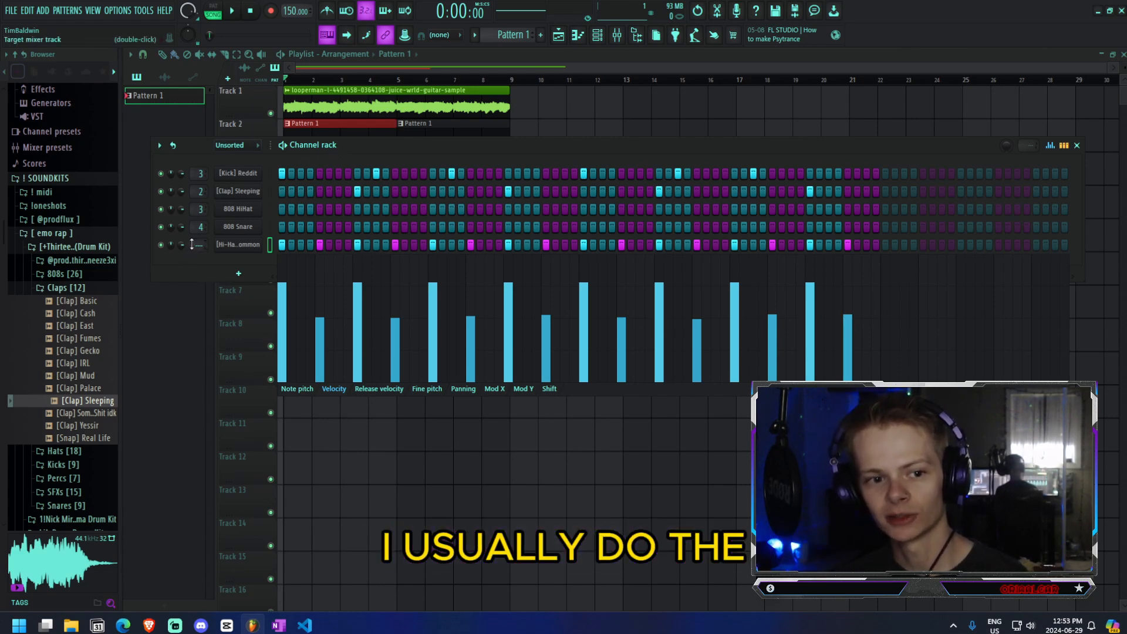
- Route the [Hi-Hat] Common channel to mixer track 2 and the Looperman guitar sample to mixer track 1
scroll(192, 244, up, 2)
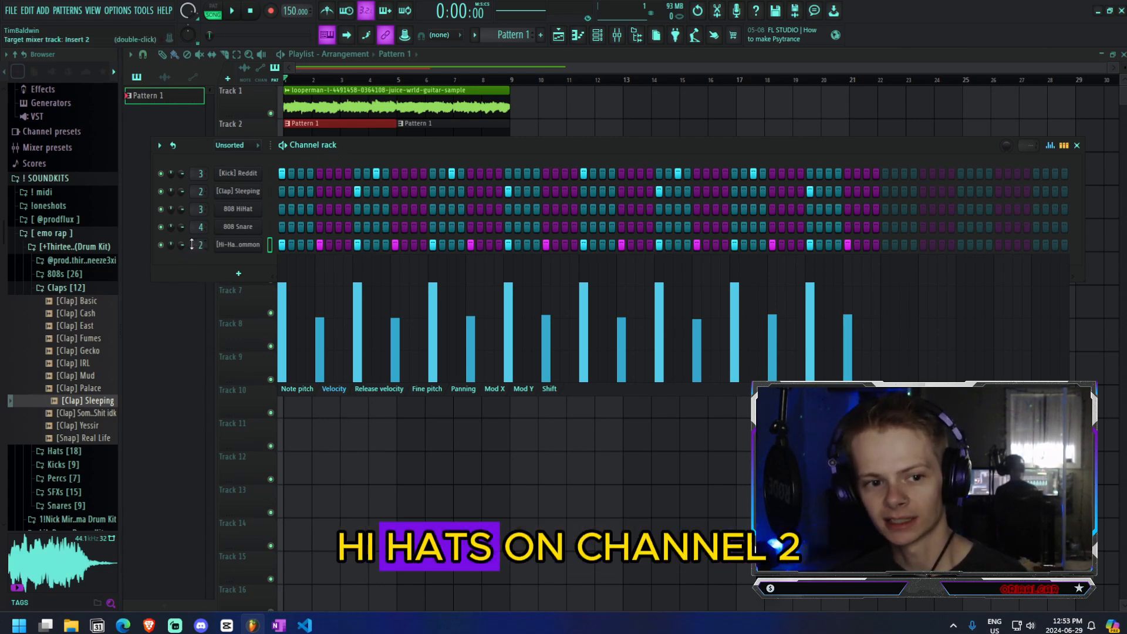
double_click(355, 99)
scroll(519, 202, up, 1)
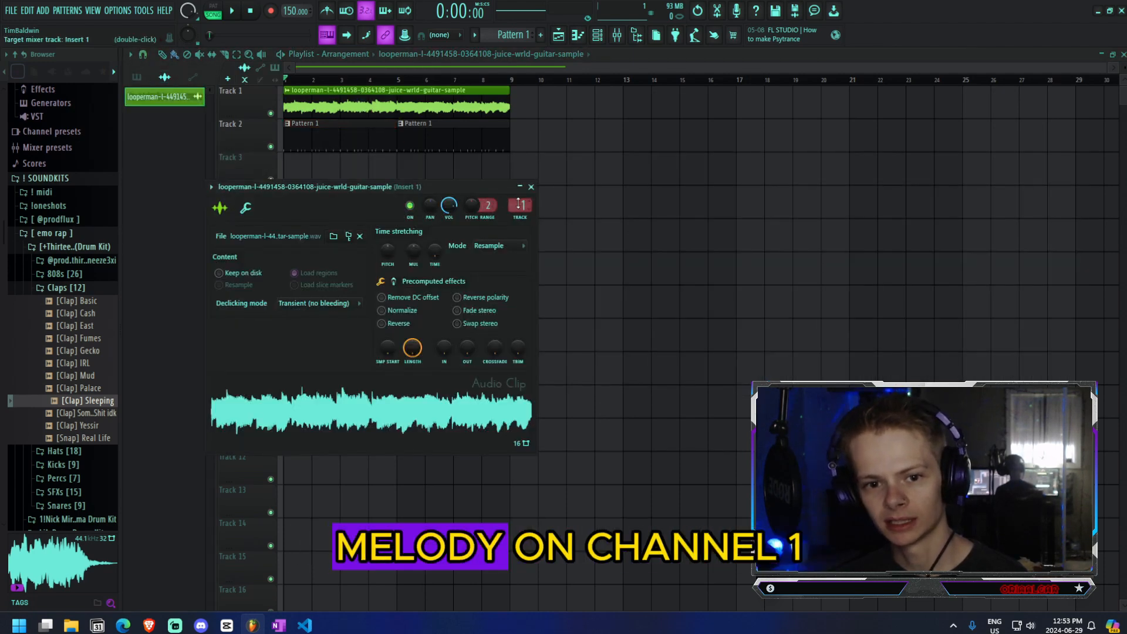
click(531, 186)
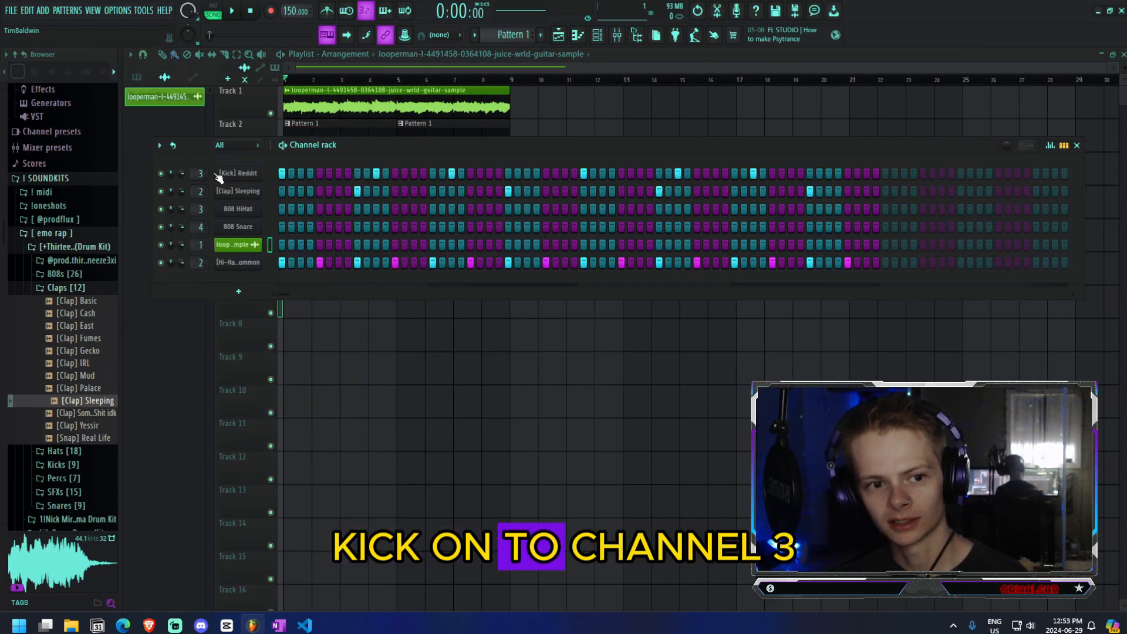
- Delete the unused 808 HiHat and 808 Snare channels
right_click(241, 209)
click(285, 340)
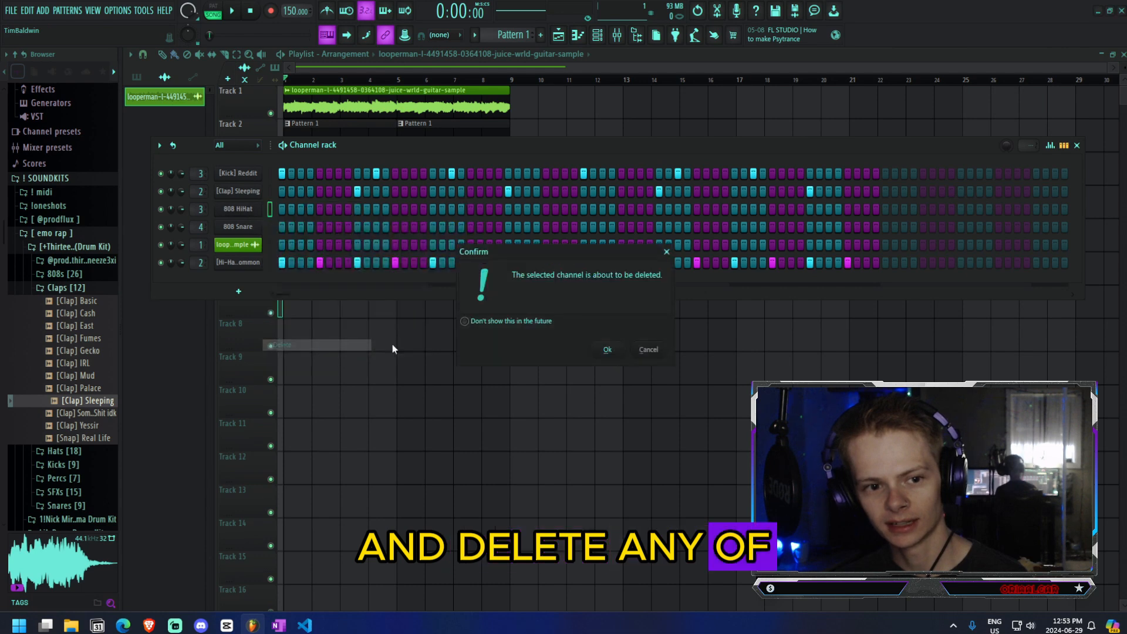
click(600, 352)
right_click(231, 208)
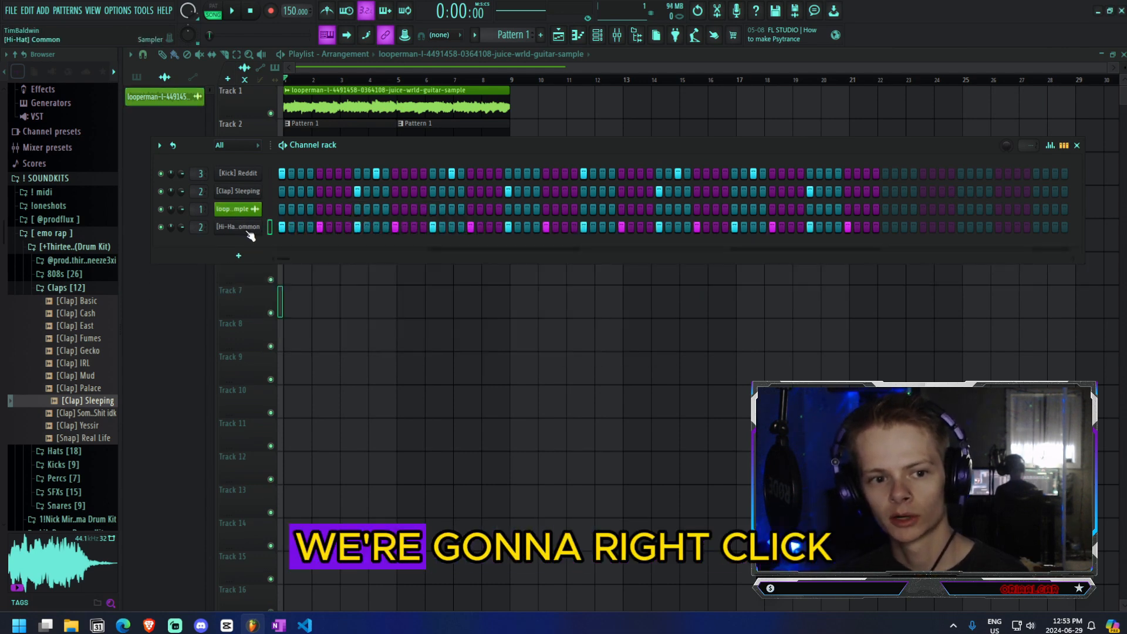
- Open [Hi-Hat] Common in the piano roll and place a one-beat D5 note at the start of bar 2
right_click(238, 227)
click(298, 226)
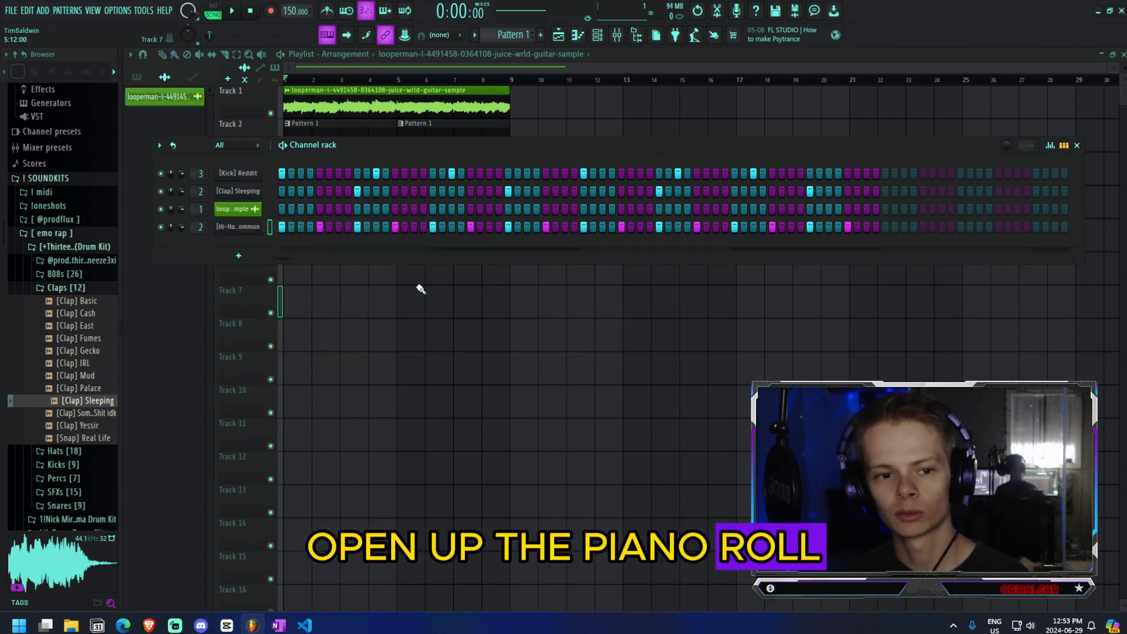
scroll(523, 222, up, 2)
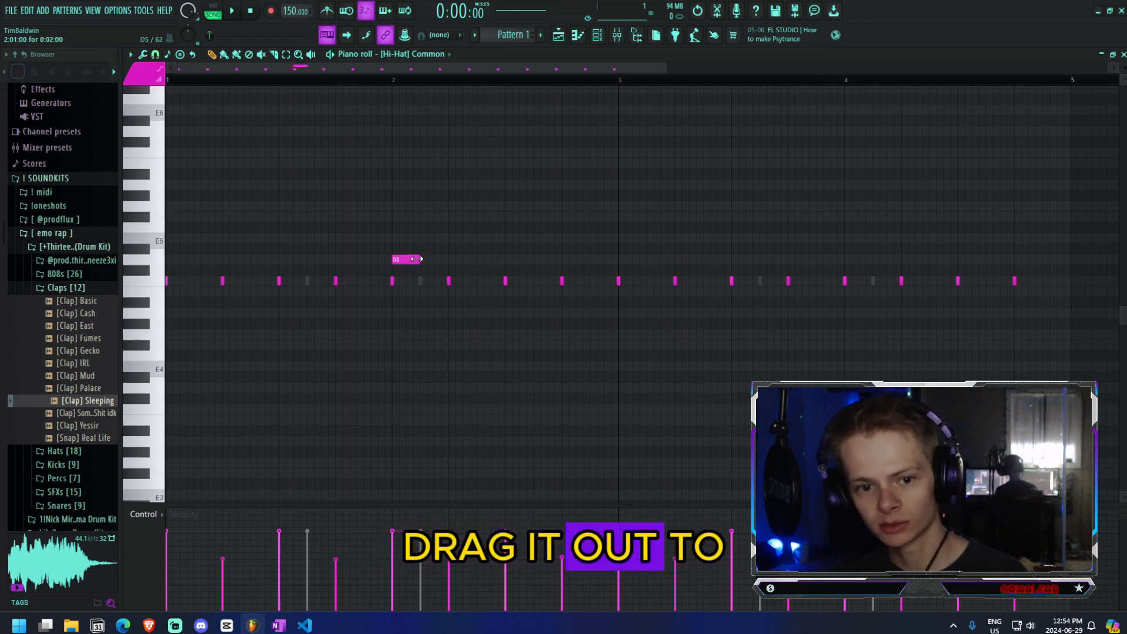
drag(416, 259, 435, 260)
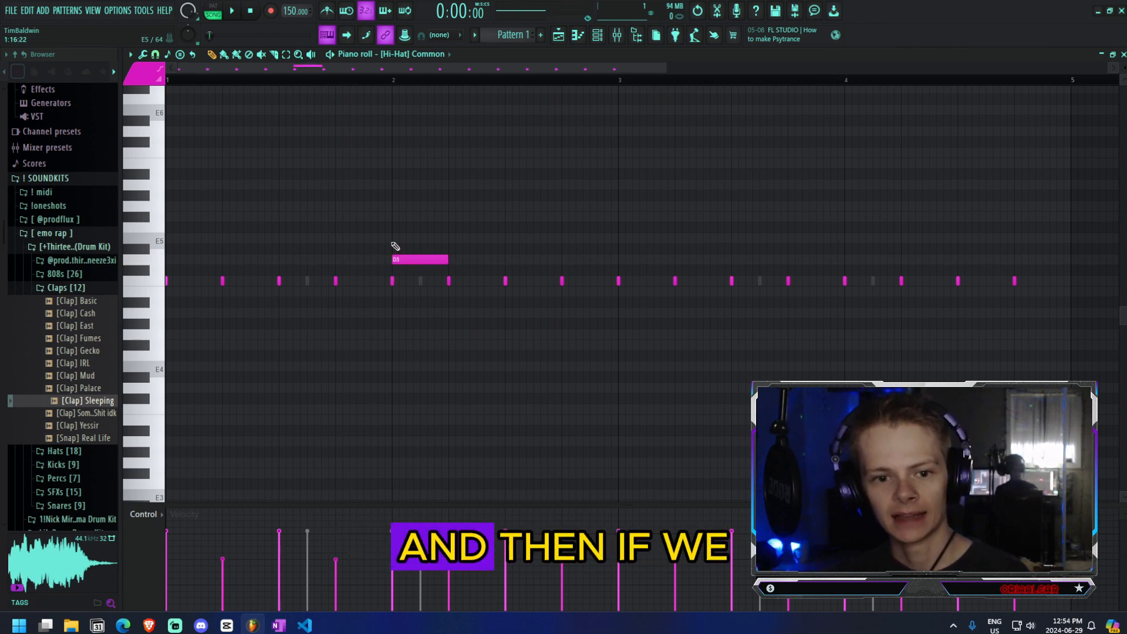
- Set the piano roll snap to 1/4 beat and chop the D5 note at bar 2 into four equal notes
scroll(396, 246, up, 6)
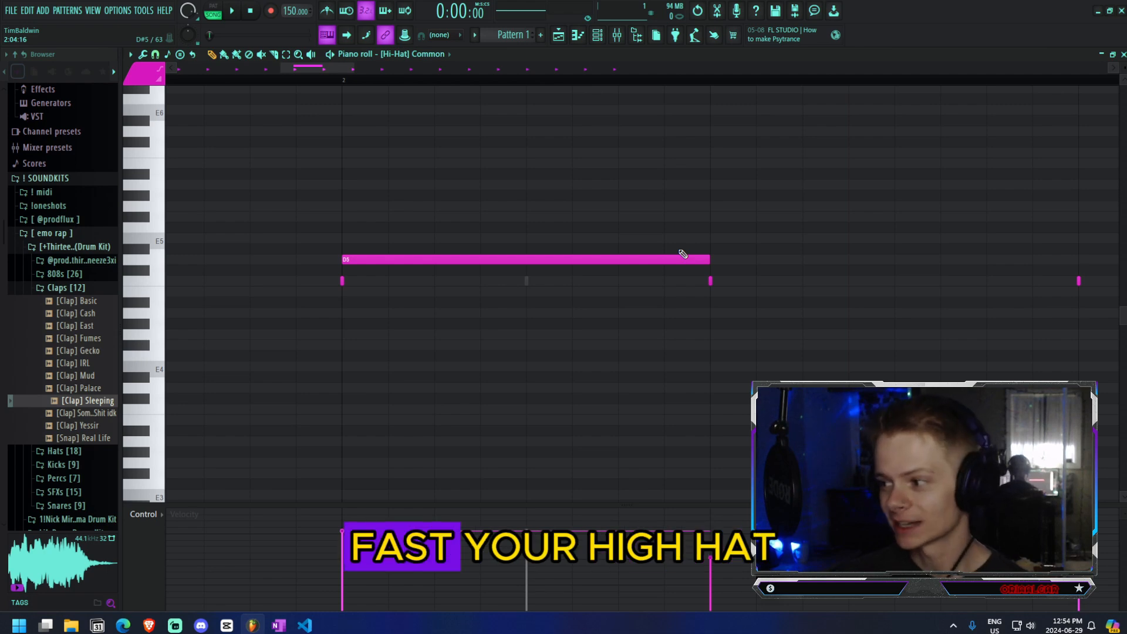
scroll(682, 253, down, 2)
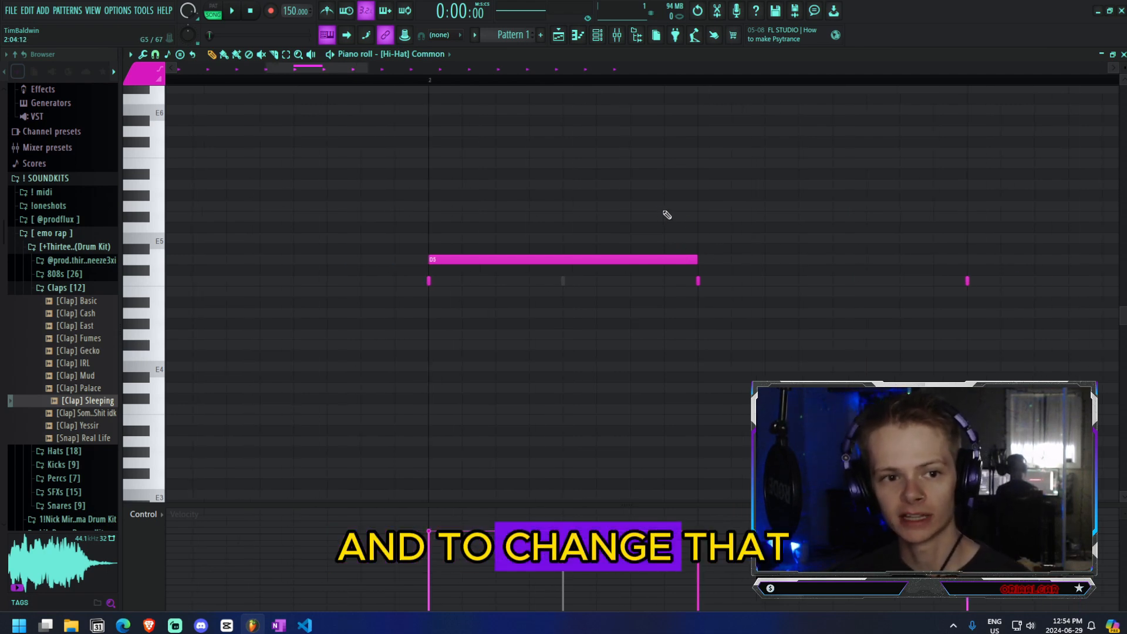
click(155, 55)
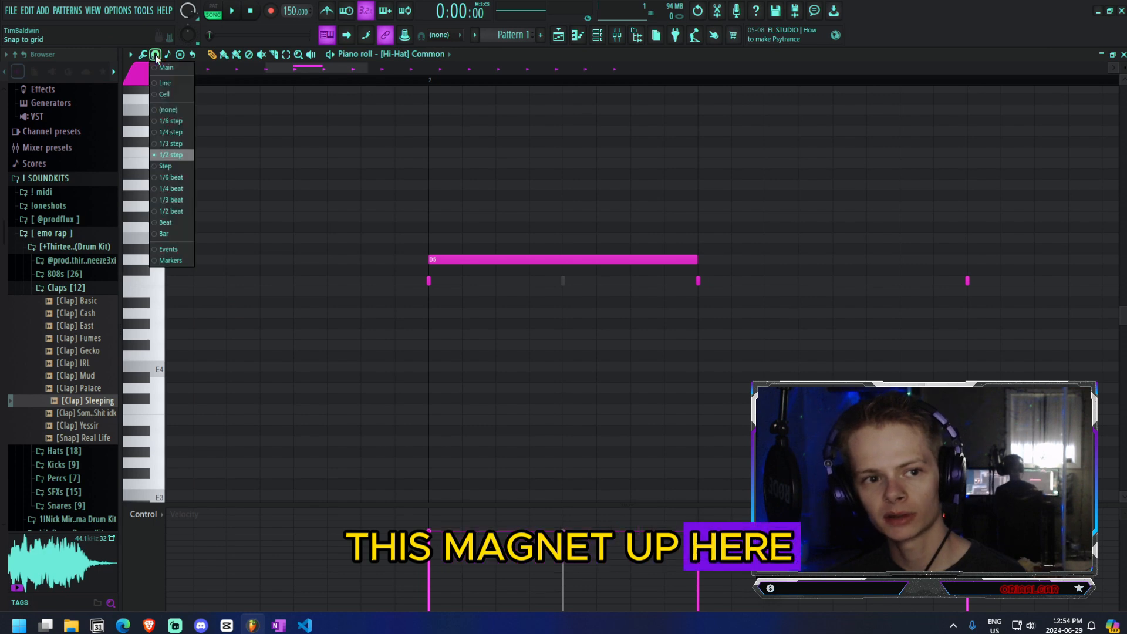
click(178, 193)
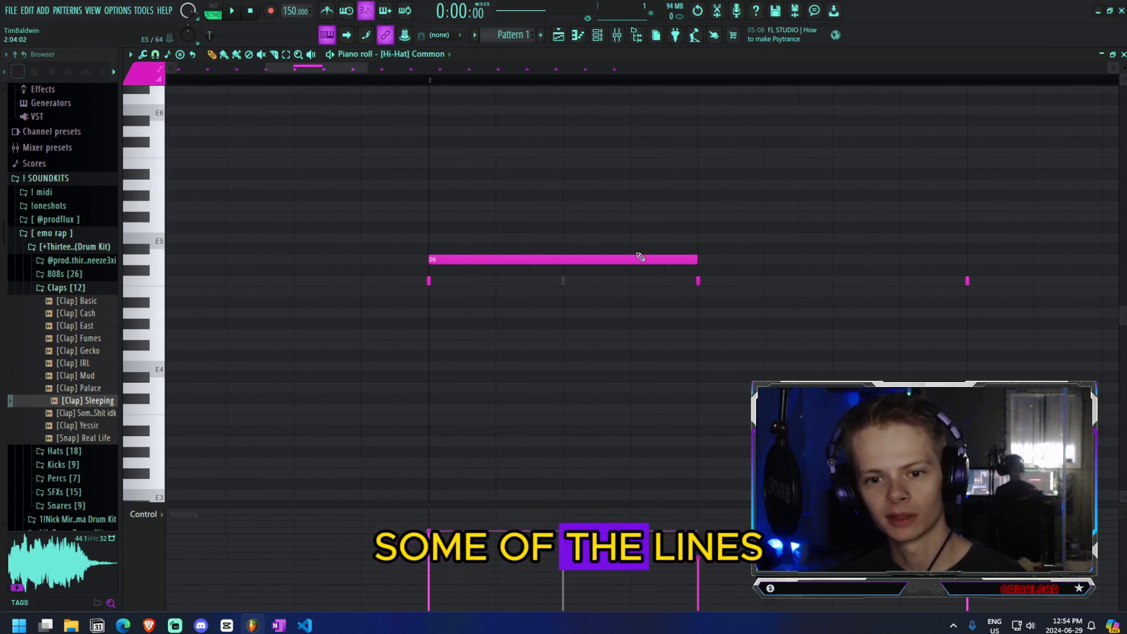
ctrl+scroll(541, 233, down, 3)
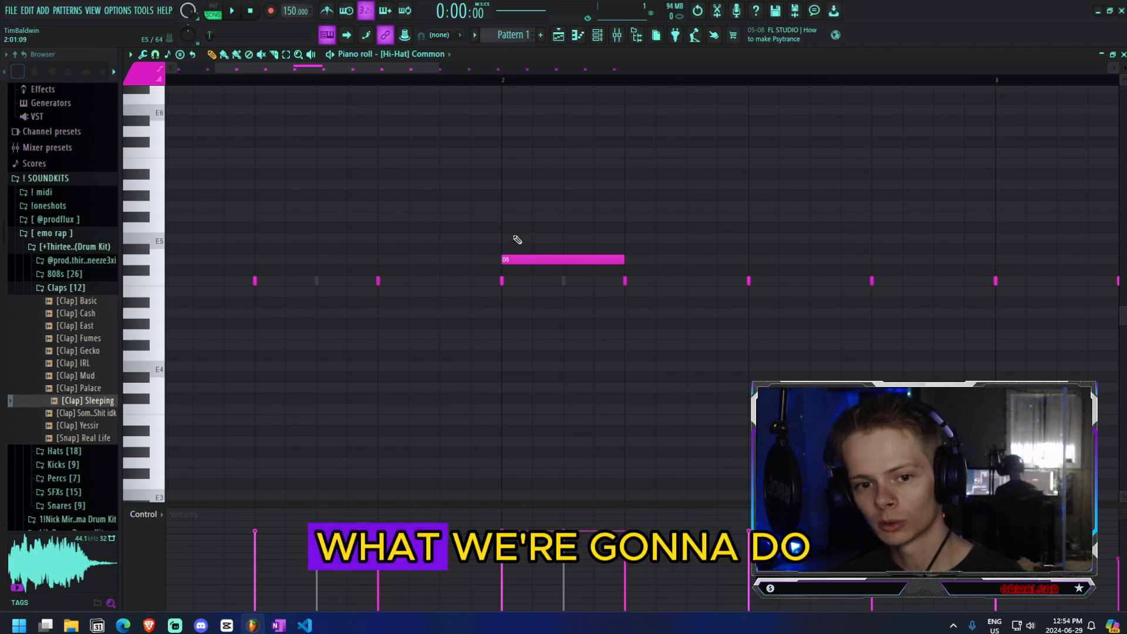
drag(513, 234, 623, 269)
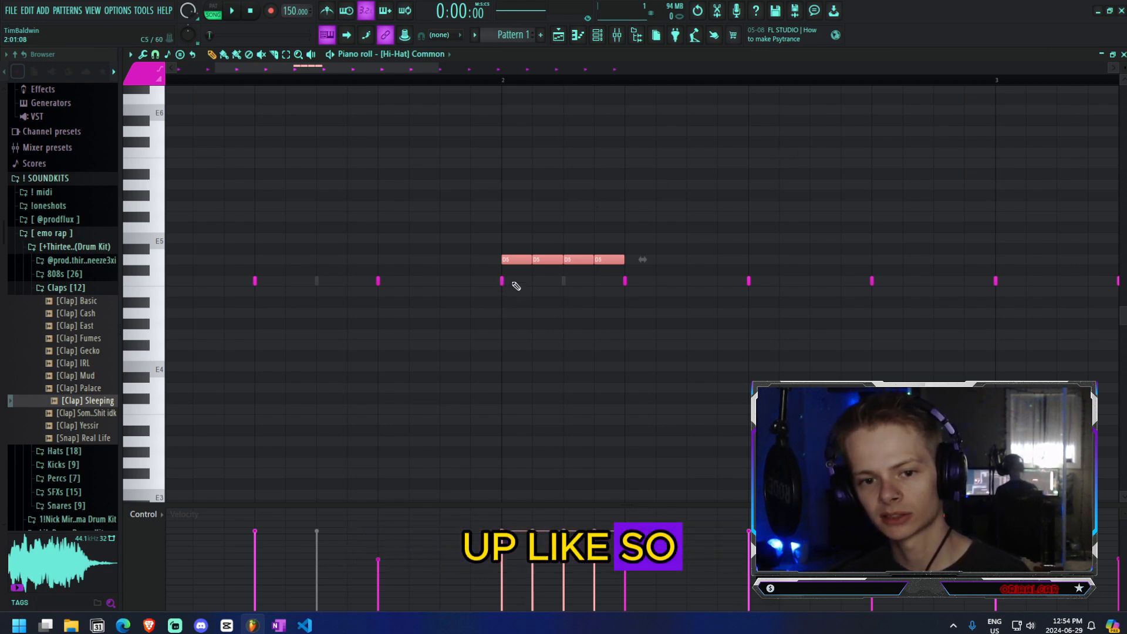
- Delete the two C5 hits beneath the chopped notes and move the four-note roll down to C5
right_click(658, 284)
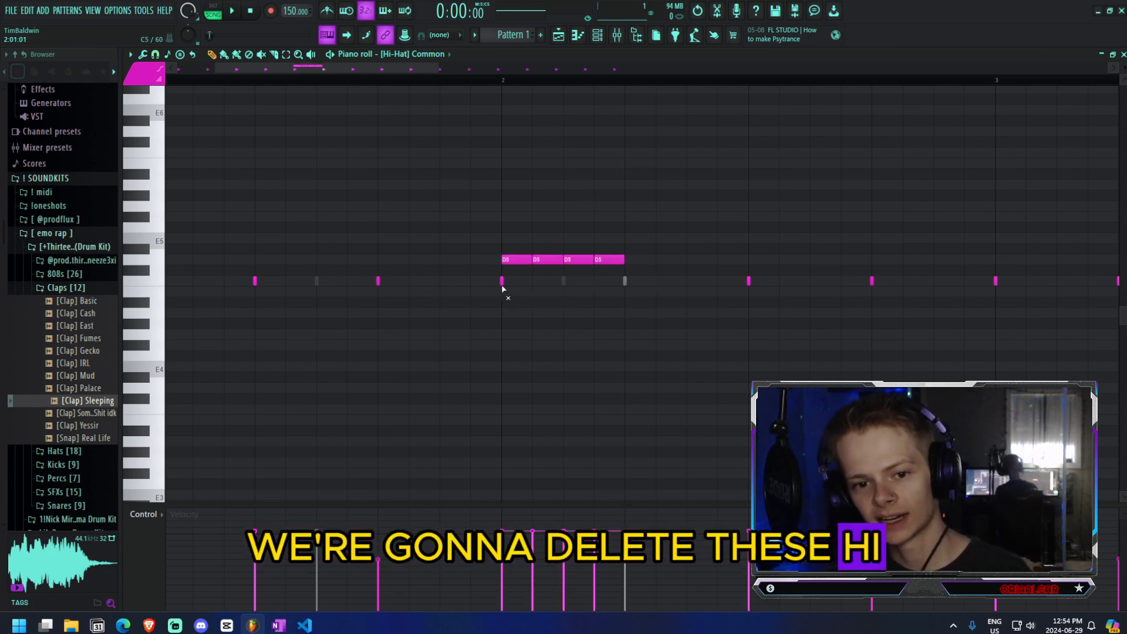
right_click(502, 284)
click(516, 301)
drag(652, 275, 477, 235)
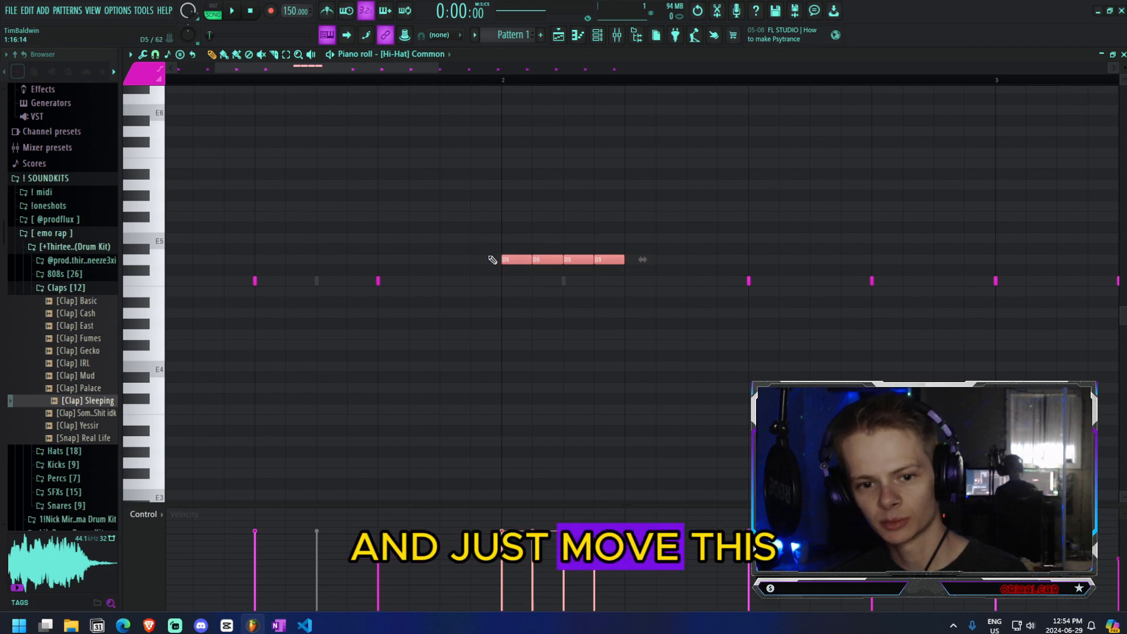
key(shift+Down)
key(shift+Down)
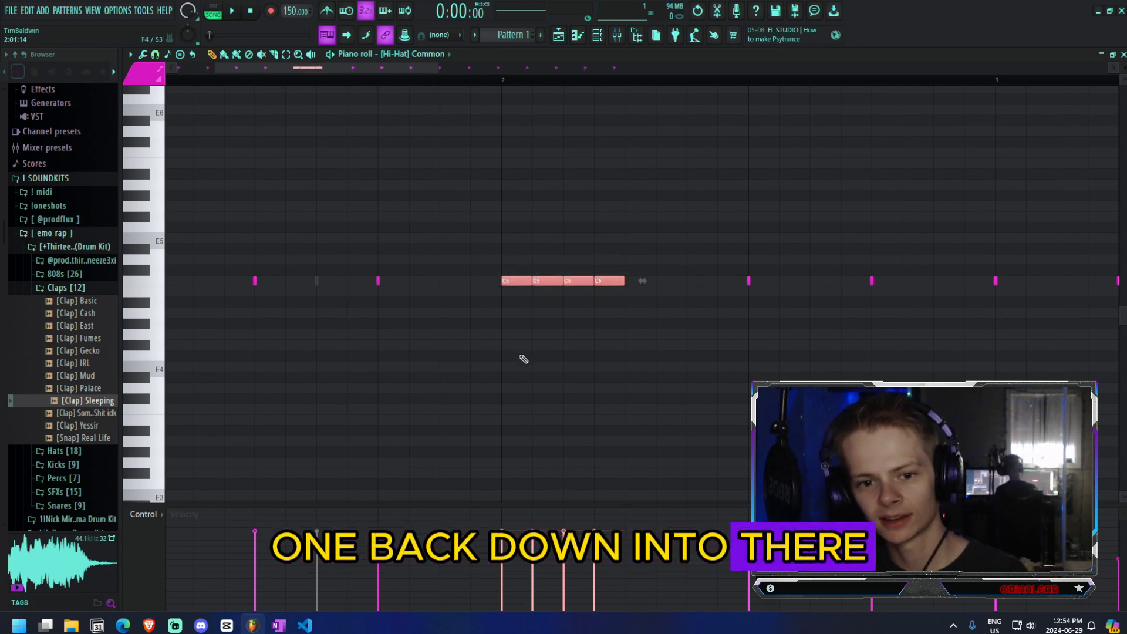
- Play the beat and try an extra hi-hat hit half a beat before the third beat of bar 2
scroll(523, 359, down, 6)
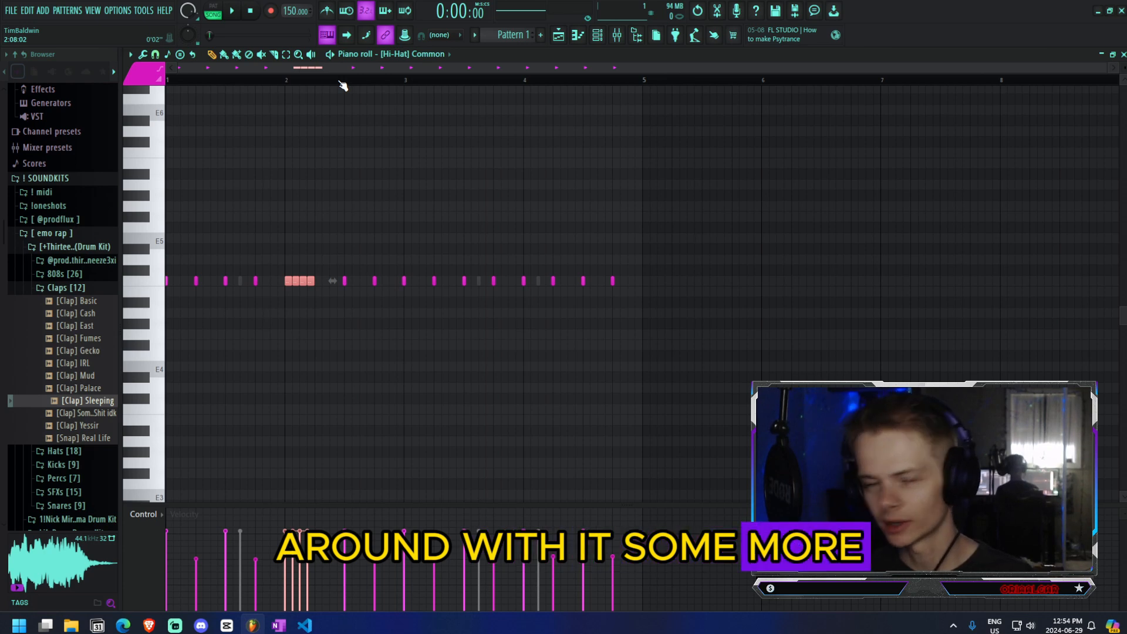
key(space)
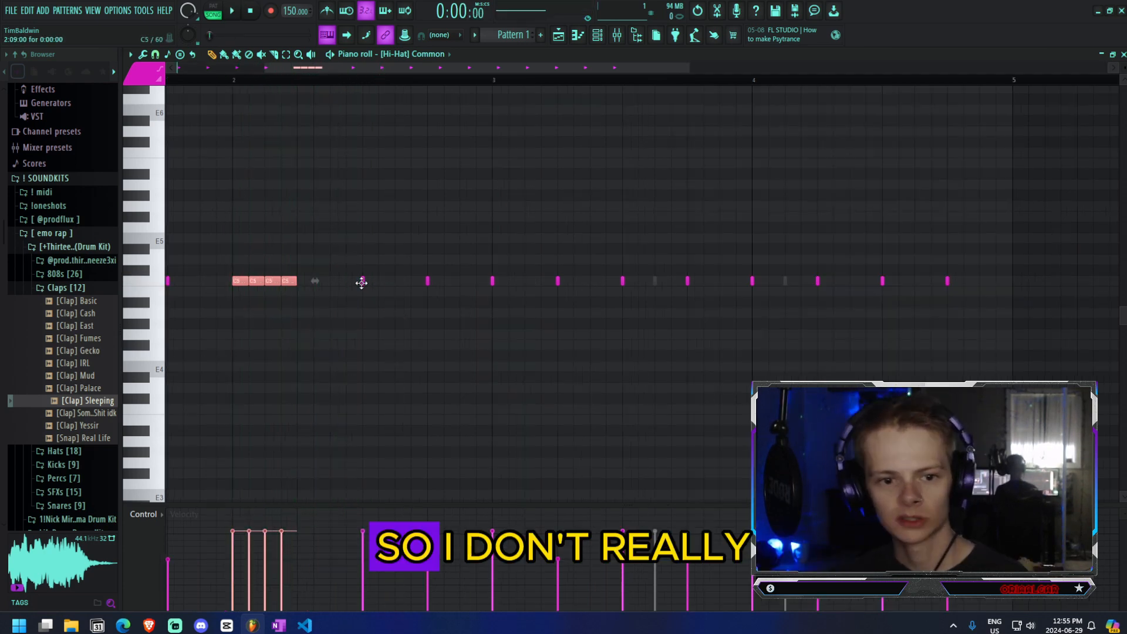
drag(360, 281, 333, 282)
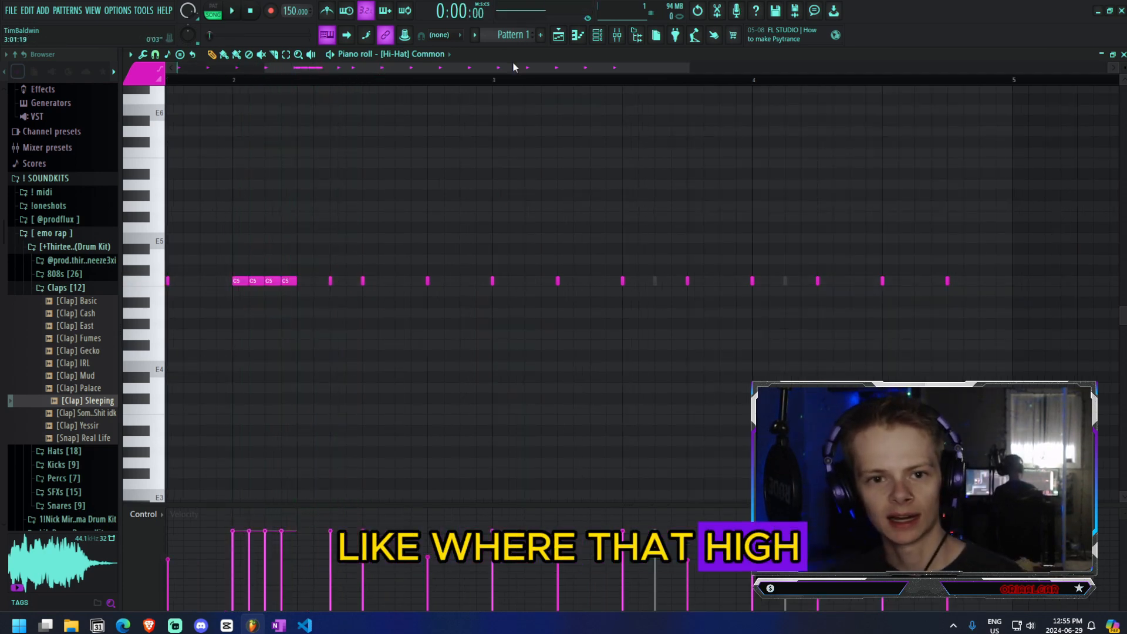
- Lengthen the hi-hat note at bar 4 to one beat and chop it into eight notes with 1/2 step snap
drag(513, 67, 427, 67)
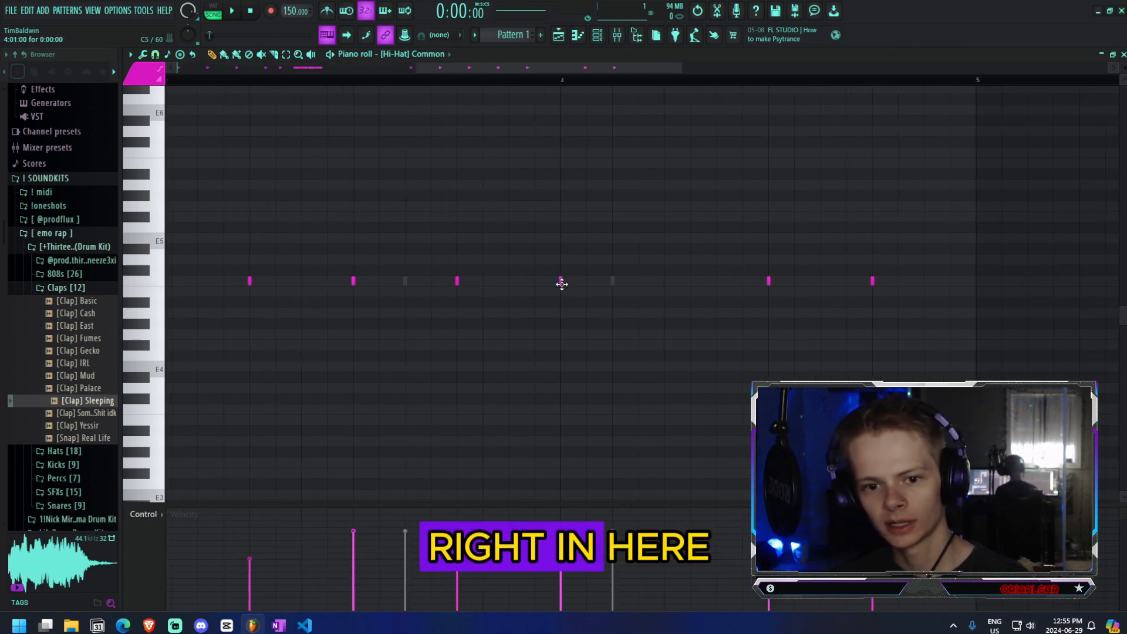
click(560, 282)
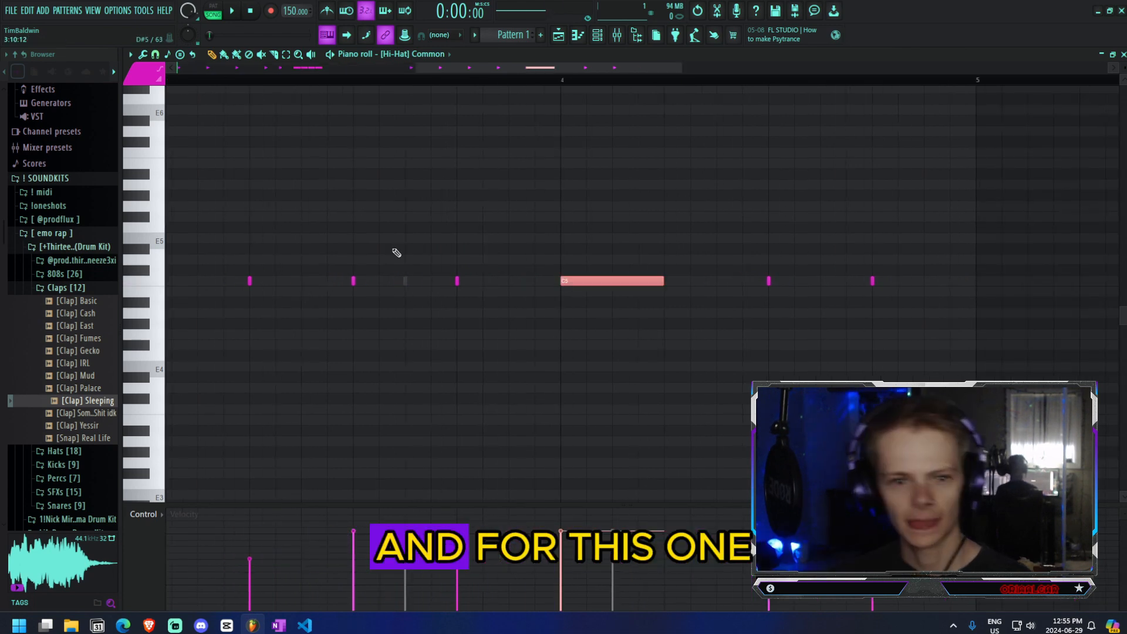
click(156, 54)
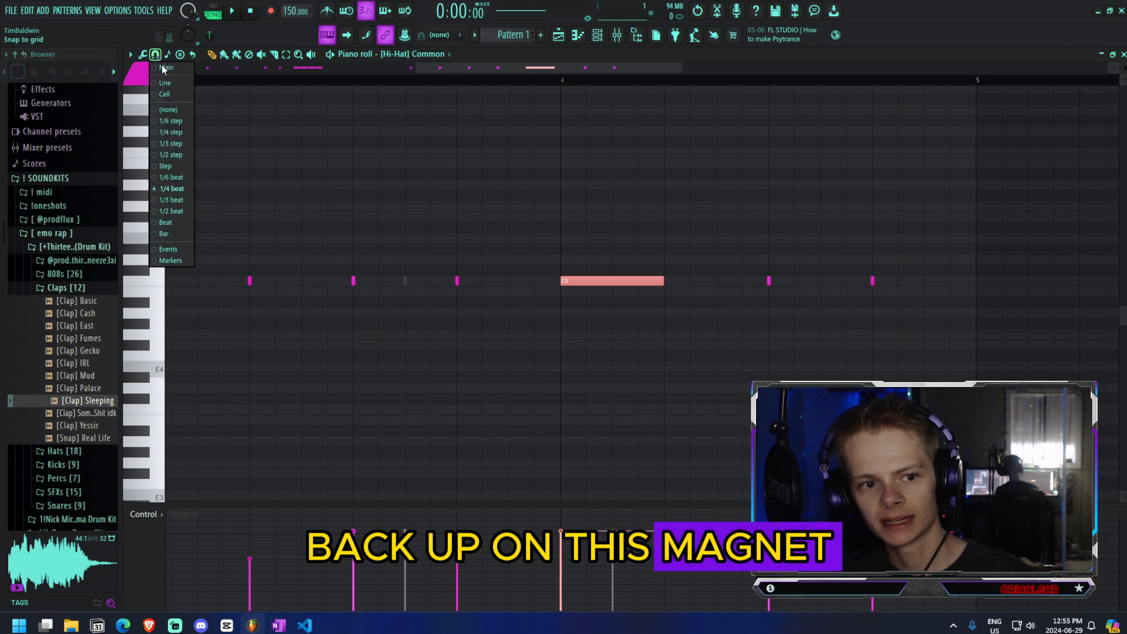
click(177, 155)
key(ctrl+u)
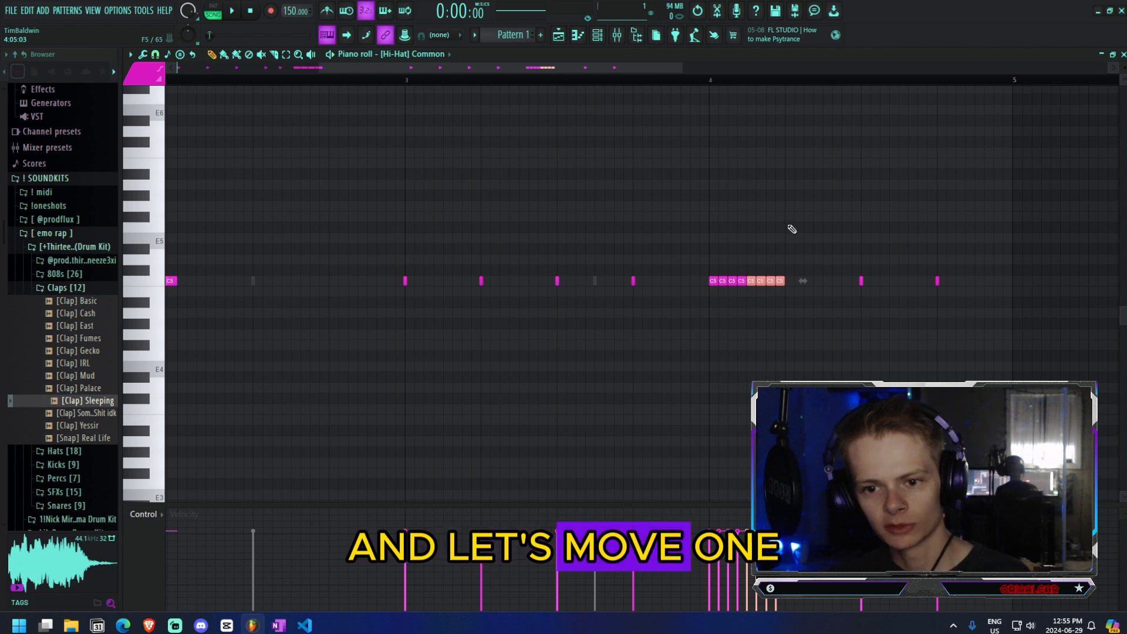
- Raise the last four notes of the bar 4 hi-hat roll by one octave to C6 and play the beat
key(ctrl+Up)
key(ctrl+Up)
key(ctrl+Down)
key(space)
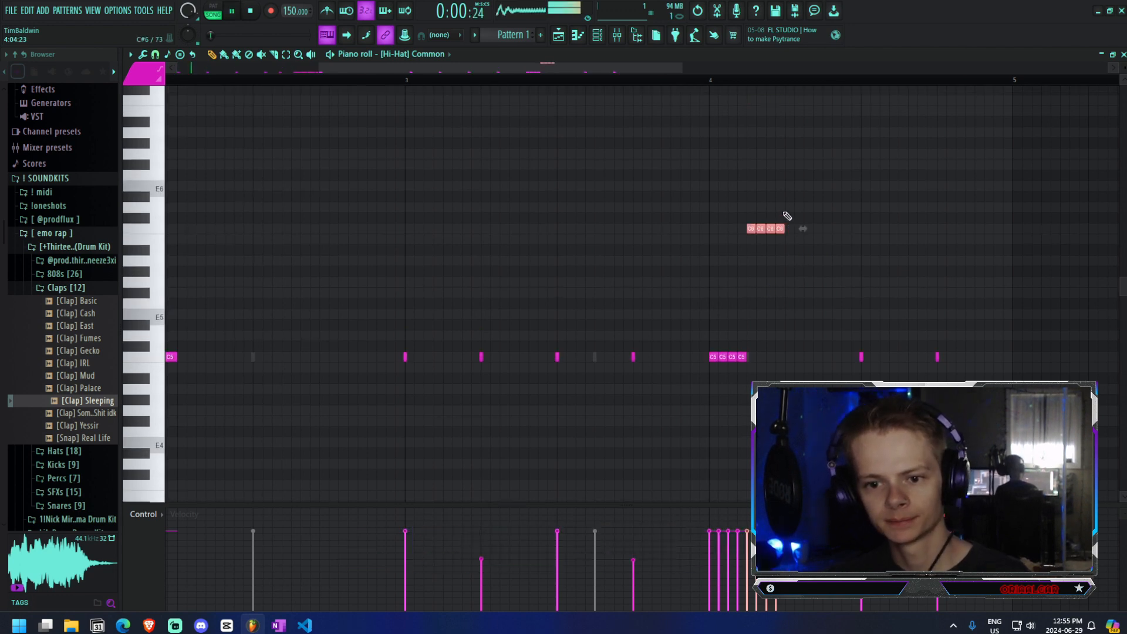
- Lower the last four notes of the bar 4 hi-hat roll by ten semitones to D5 during playback
scroll(801, 376, down, 3)
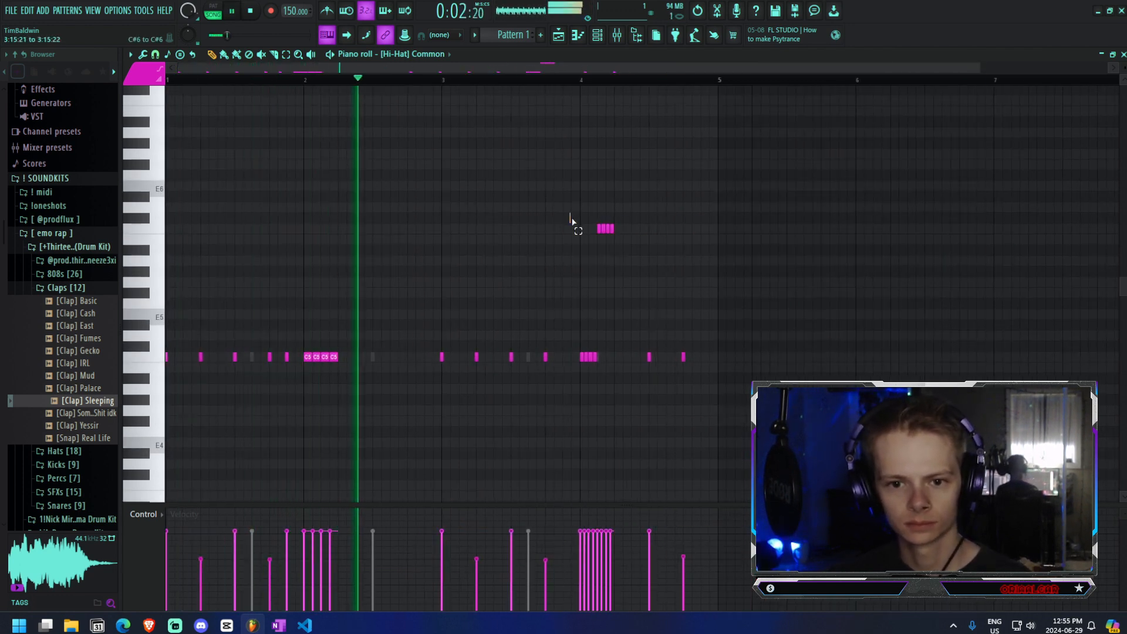
key(Down)
key(Down)
key(Down)
key(Down)
key(Down)
key(Down)
key(Down)
key(Down)
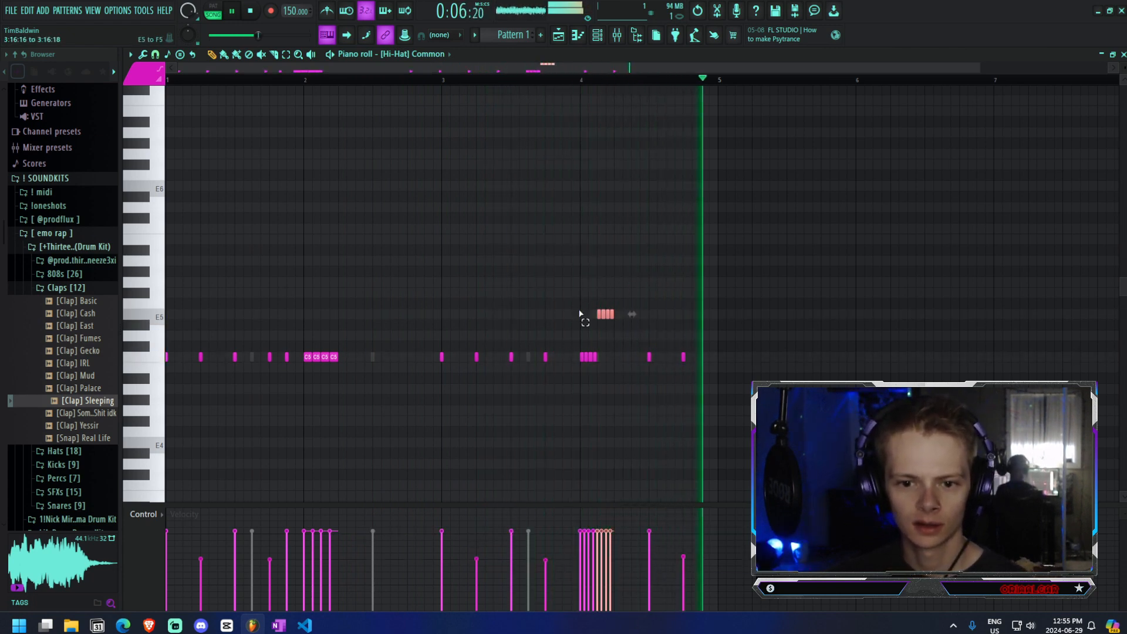
key(Down)
key(Down)
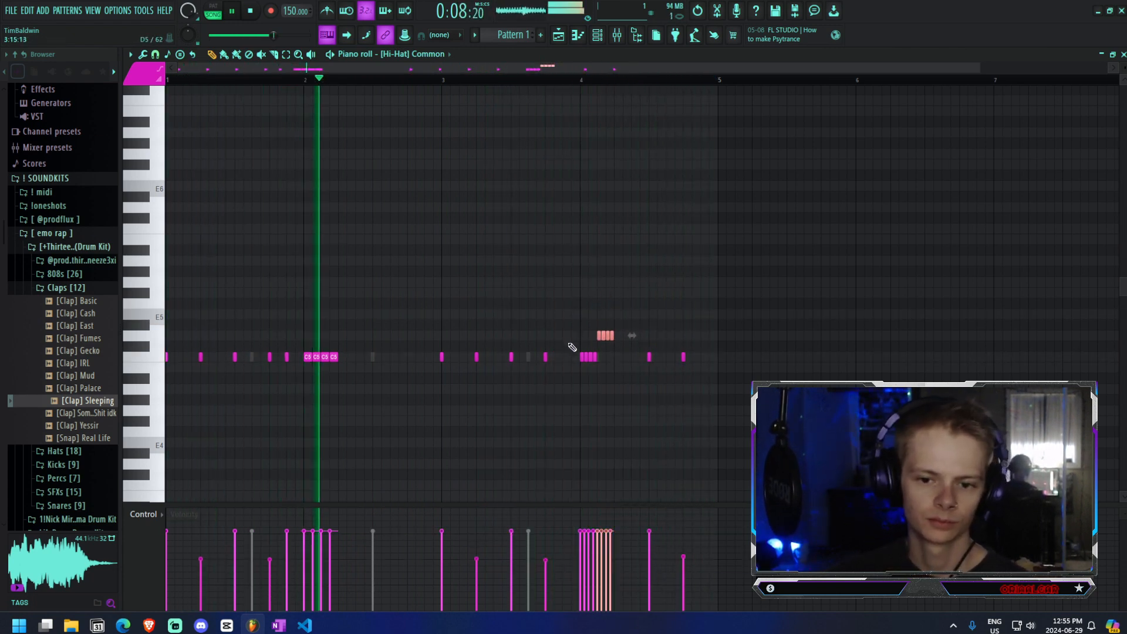
- Lower the first four notes of the bar 4 hi-hat roll to B4 and slope the roll's eight velocities gradually downward
key(Down)
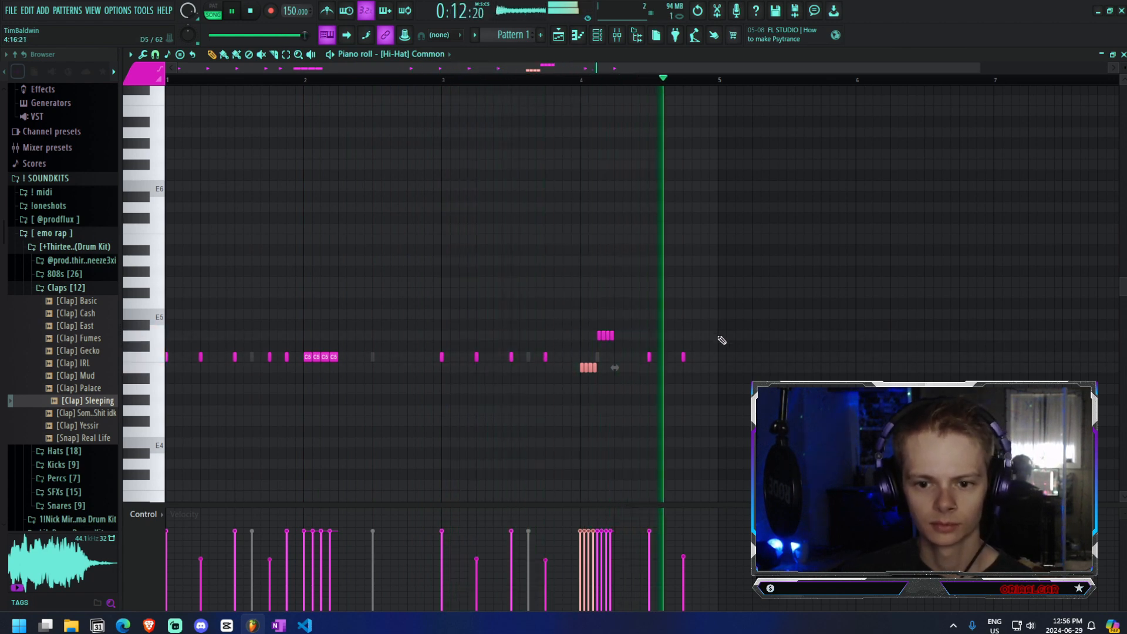
scroll(618, 364, down, 3)
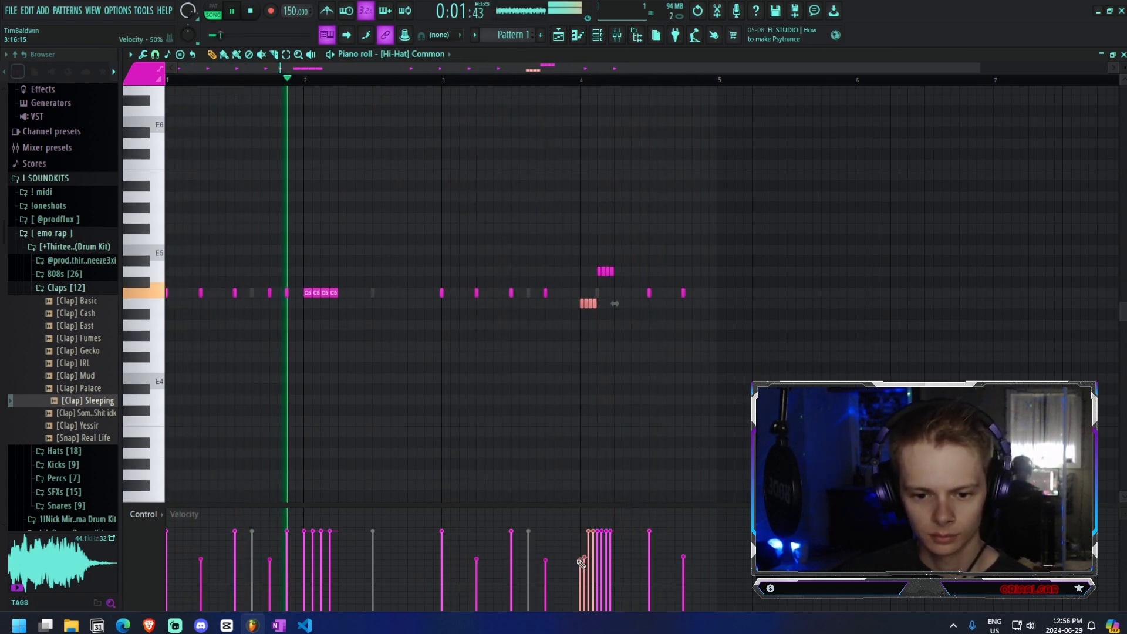
drag(573, 237, 634, 356)
mouse_move(580, 558)
mouse_down()
mouse_move(611, 531)
mouse_move(611, 560)
mouse_up()
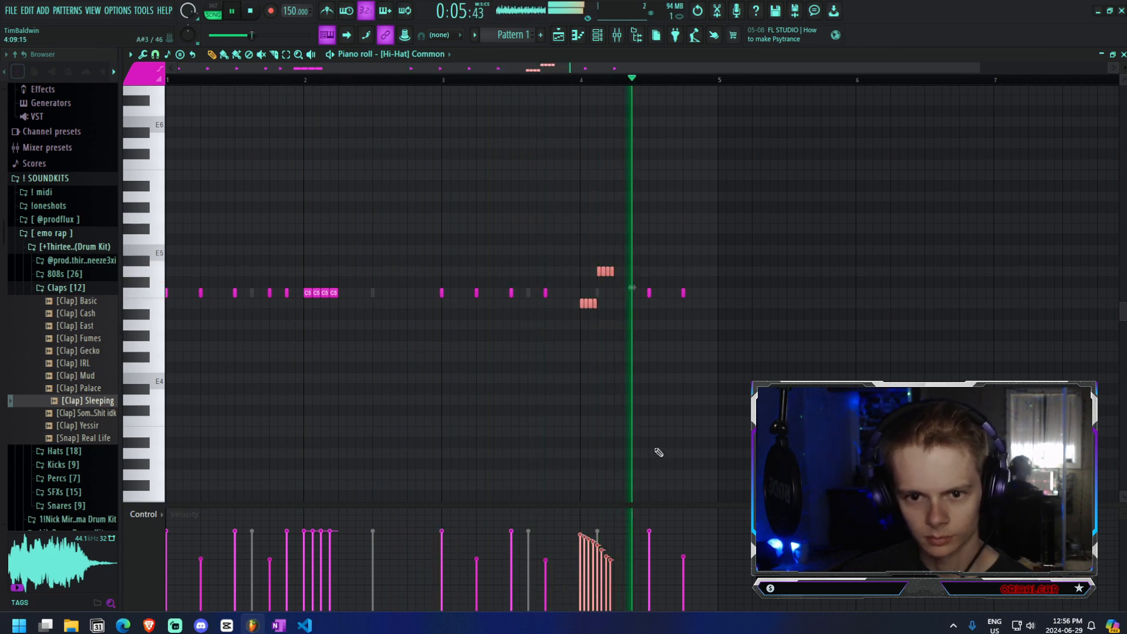
ctrl+click(715, 433)
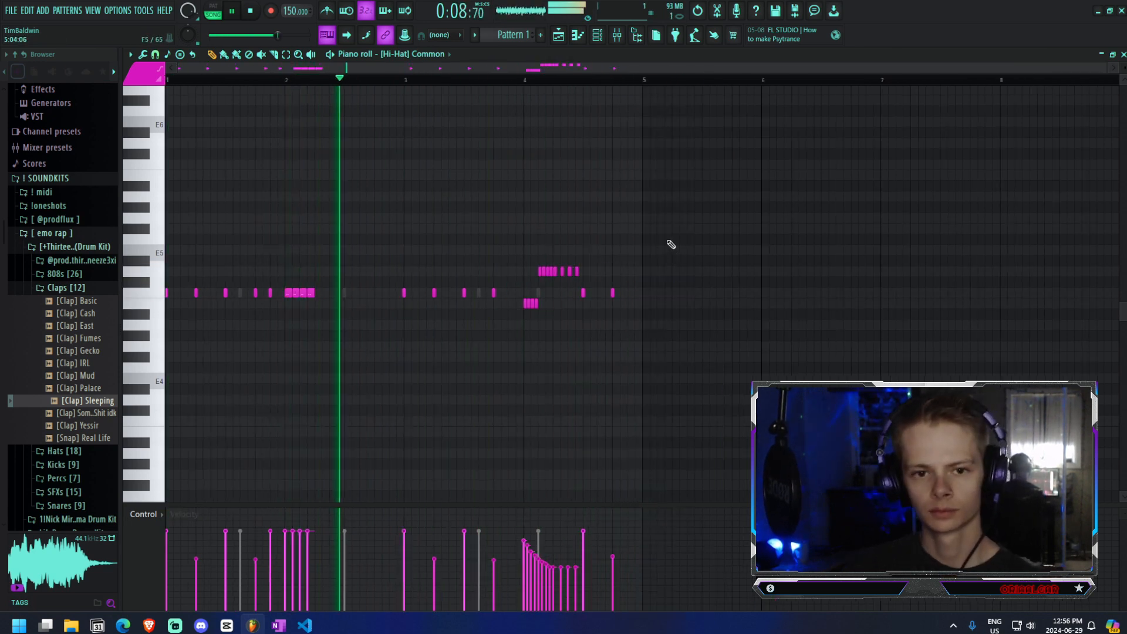
- Add the [Snare] Broke sample from the Halo kit to the channel rack and route the clap and snare to mixer track 4
click(598, 34)
key(space)
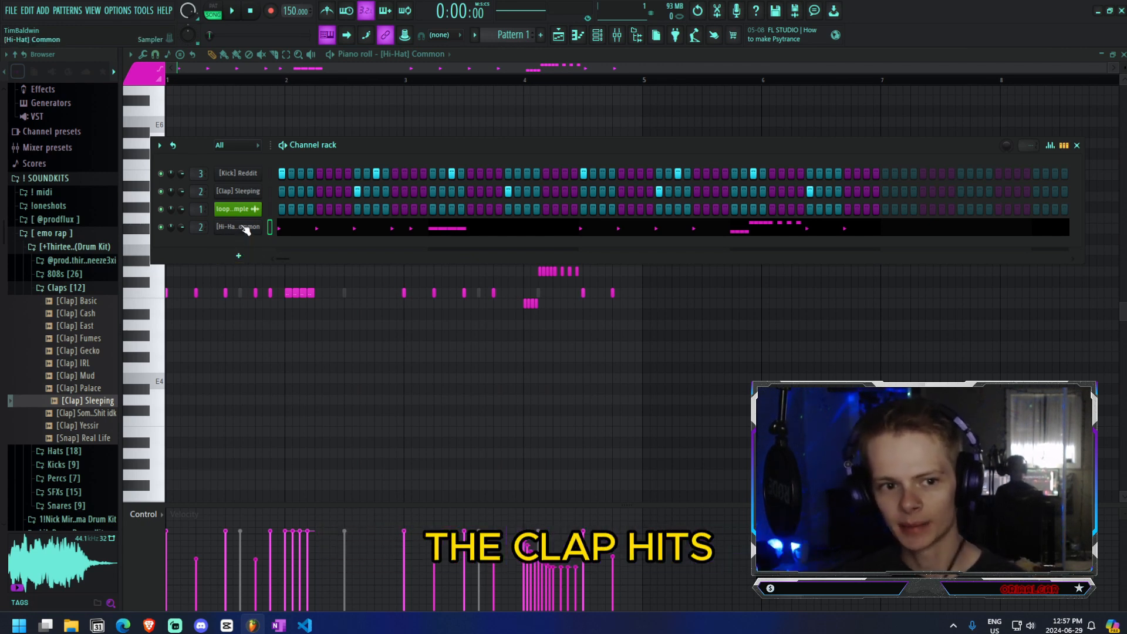
click(88, 288)
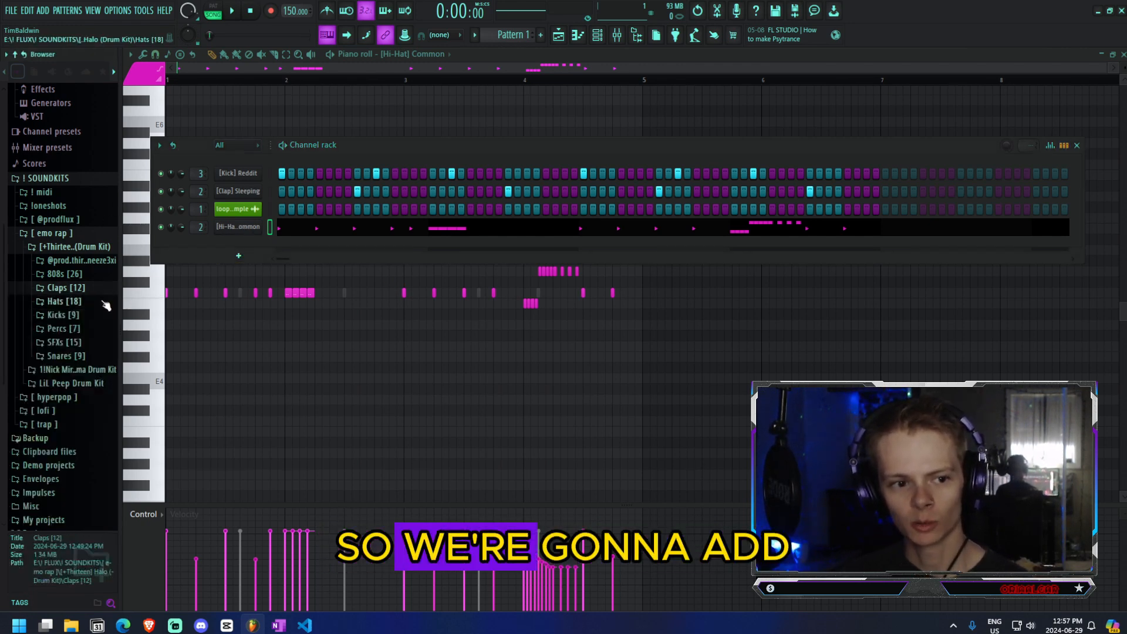
click(68, 356)
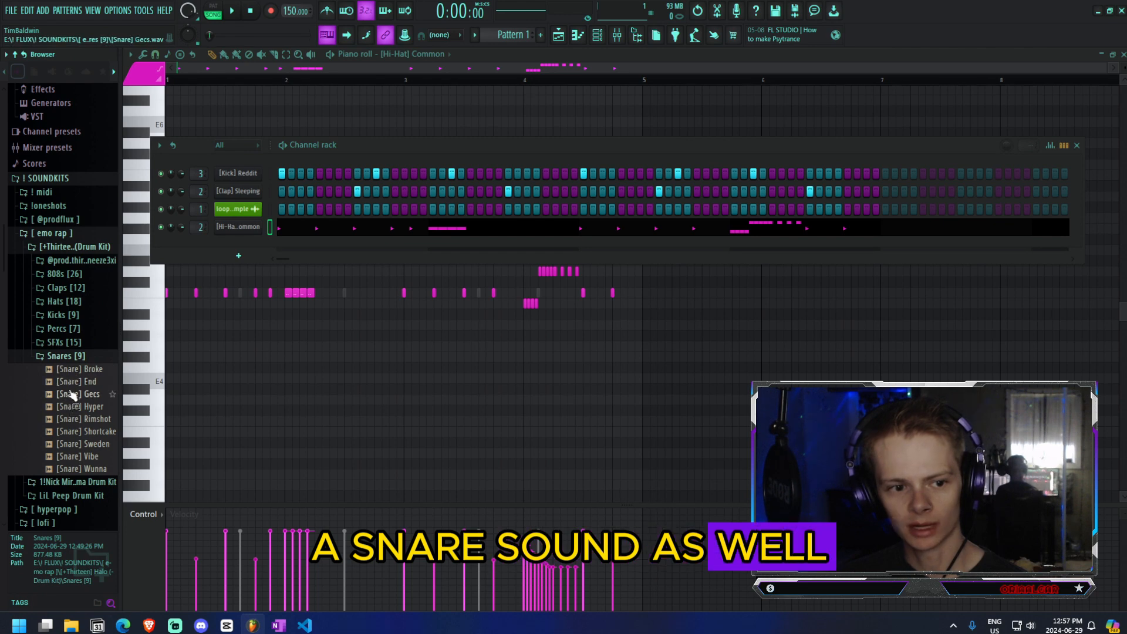
drag(72, 373, 382, 258)
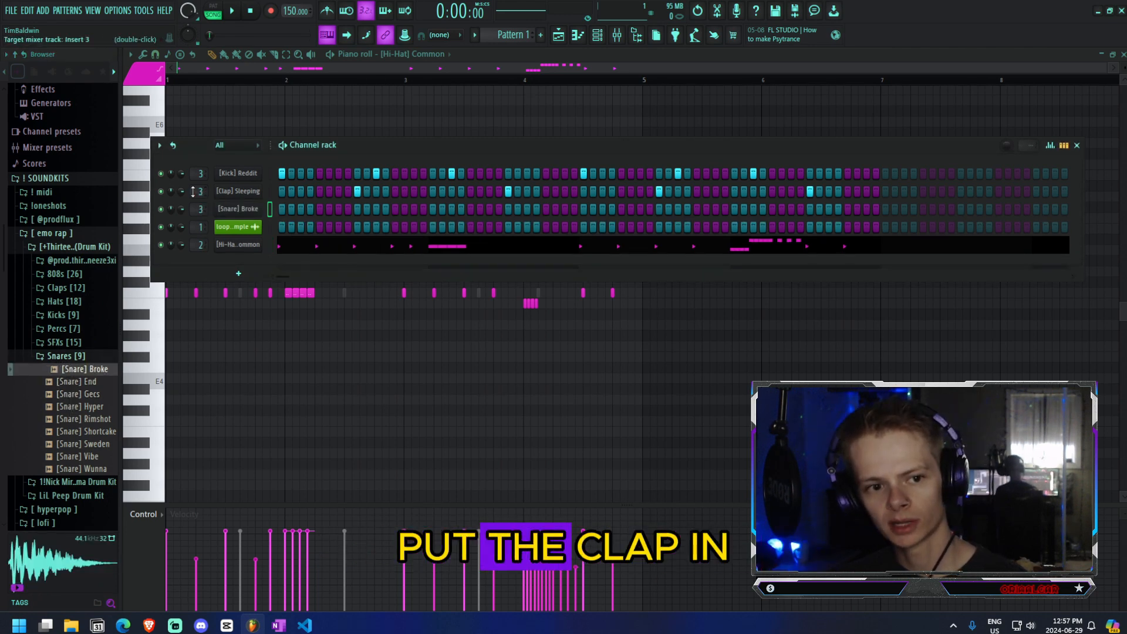
scroll(192, 191, up, 1)
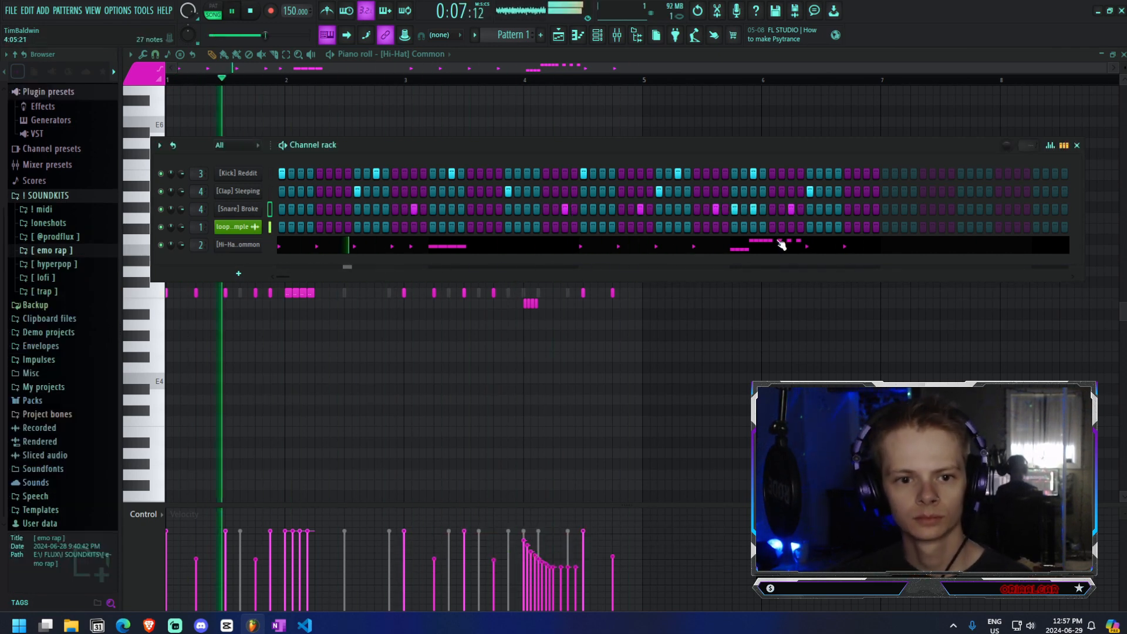
key(space)
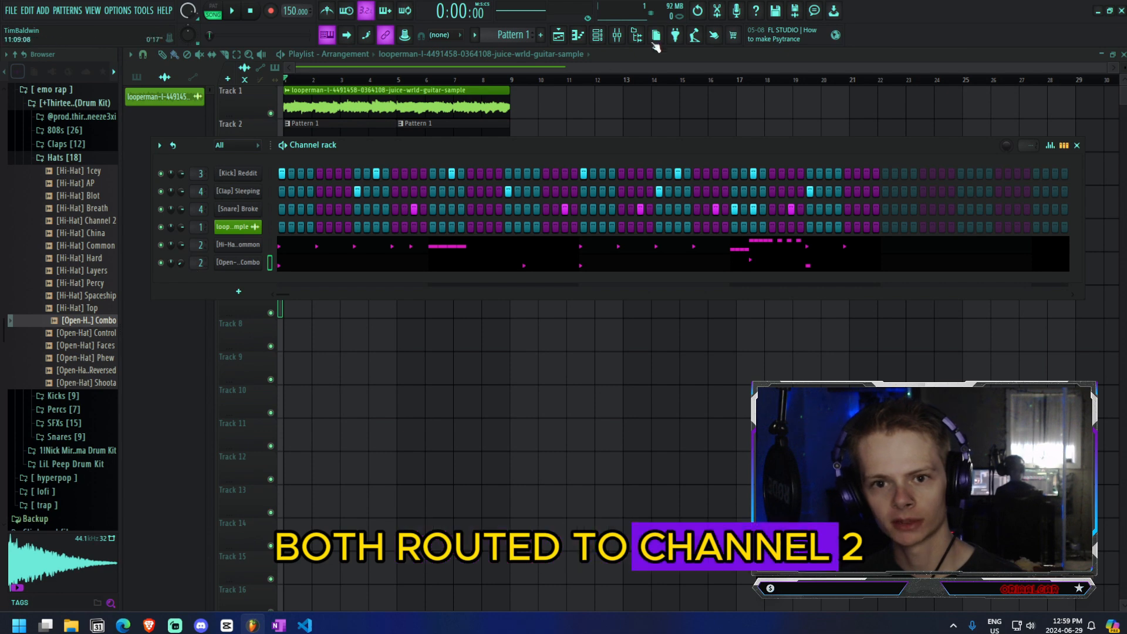
- Load Fruity Parametric EQ 2 in slot 1 of mixer Insert 2 and slightly boost its high-end band
click(617, 35)
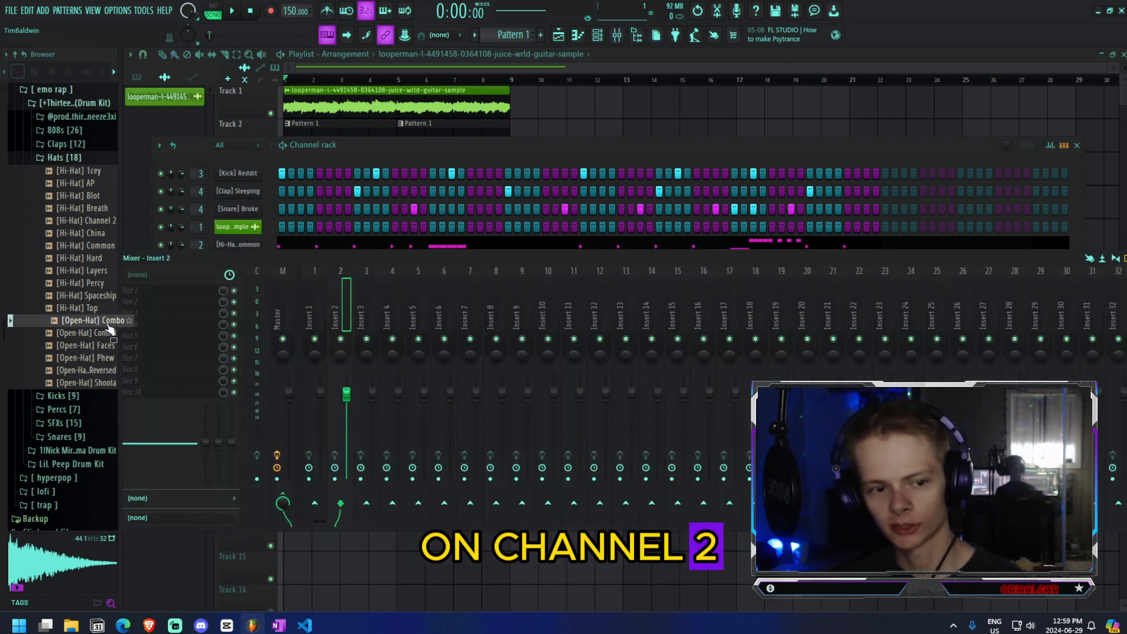
click(139, 290)
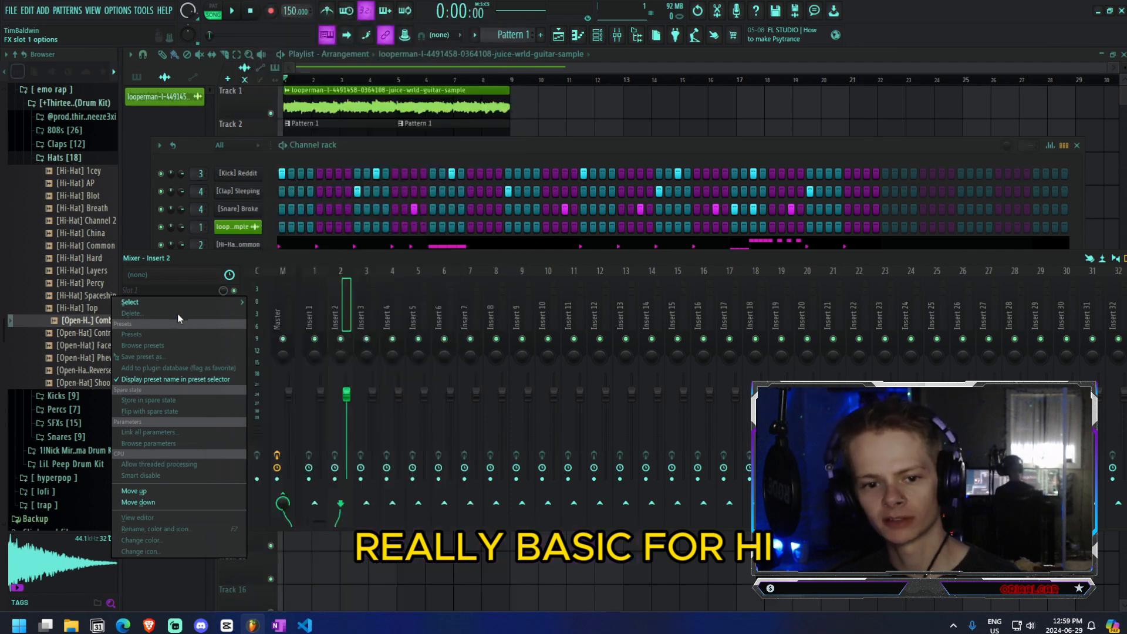
mouse_move(165, 305)
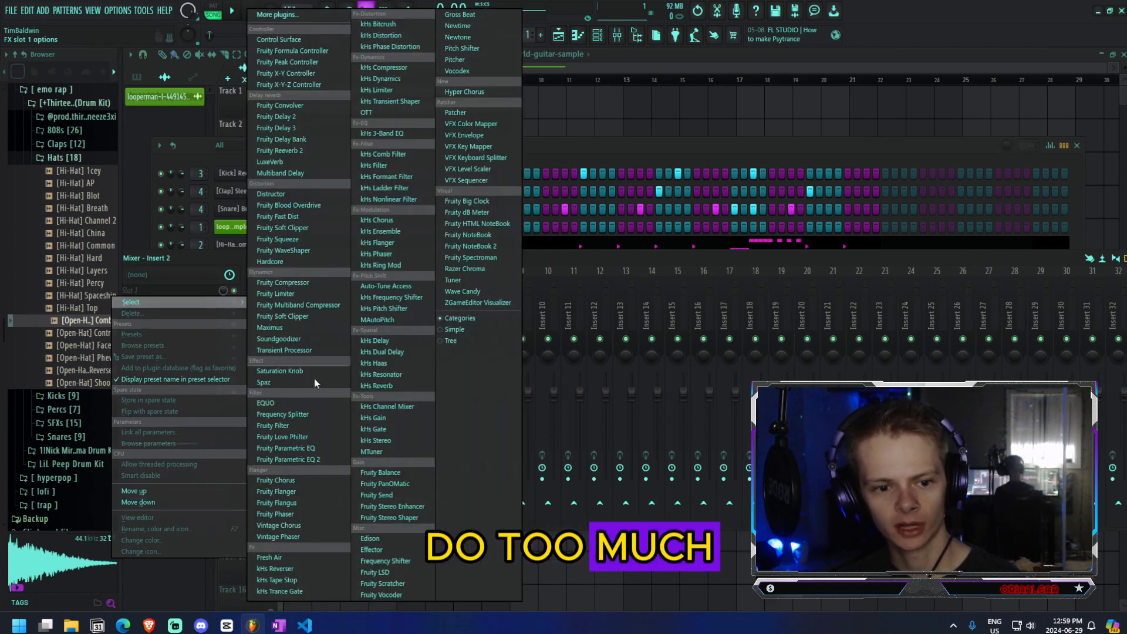
click(299, 459)
drag(471, 302, 472, 293)
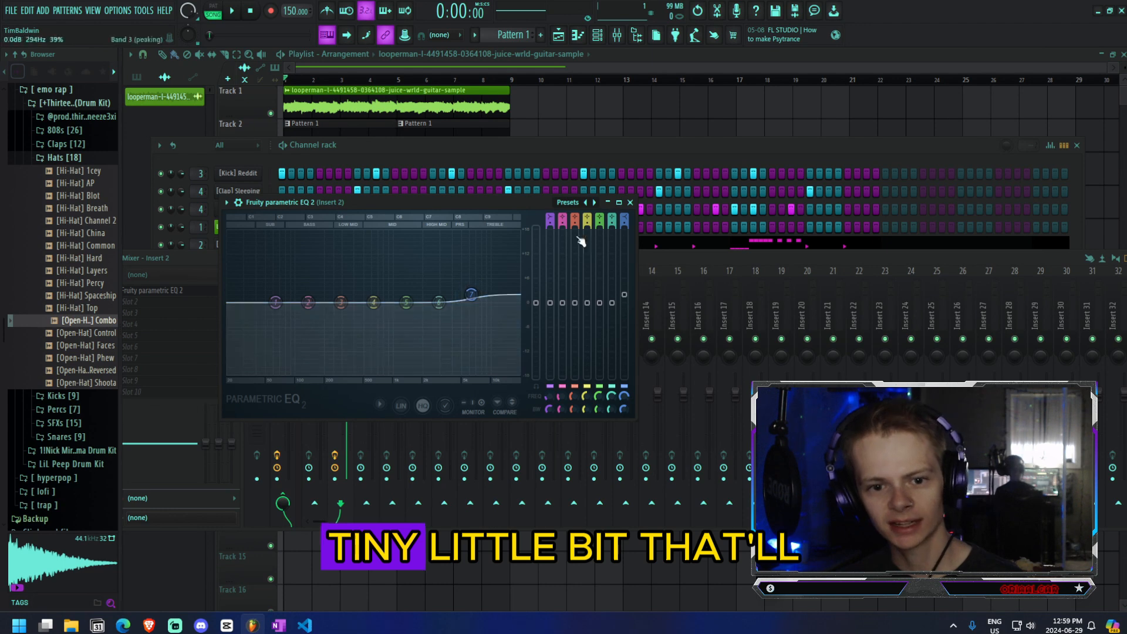
click(630, 203)
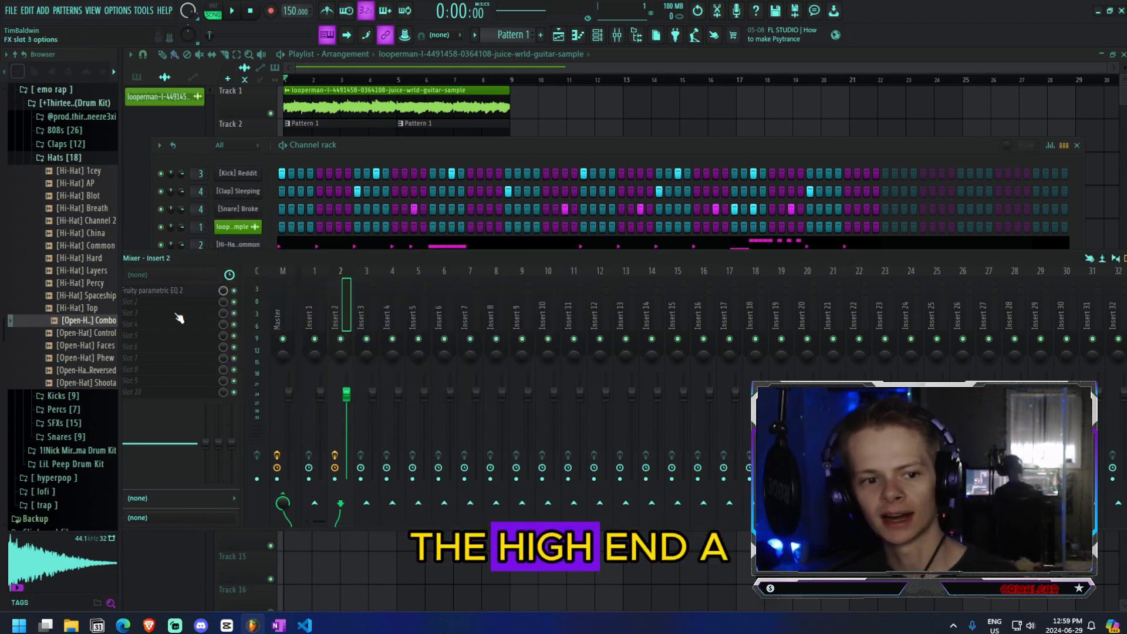
- Load Fruity Reeverb 2 in slot 2 of mixer Insert 2 and set its mix level to 5%
drag(252, 260, 277, 242)
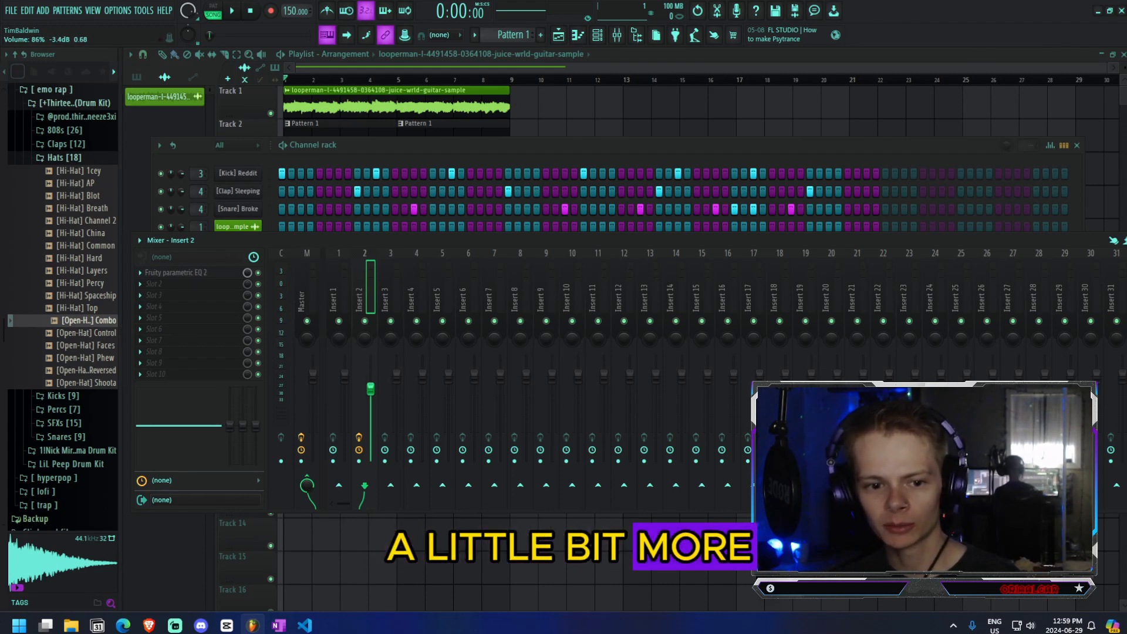
click(153, 284)
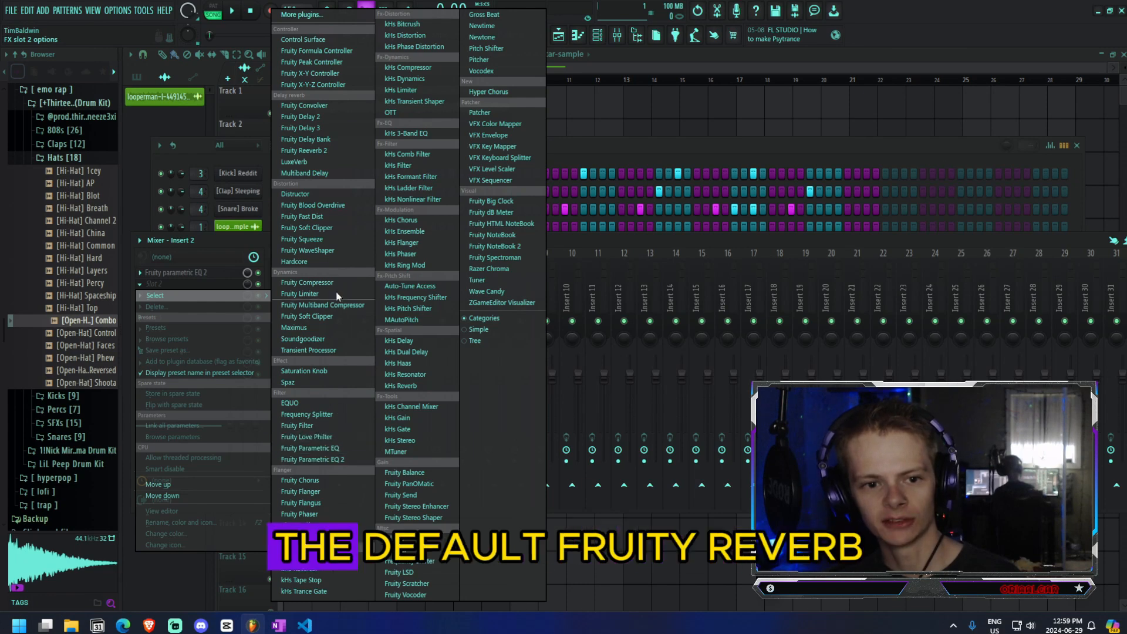
click(321, 152)
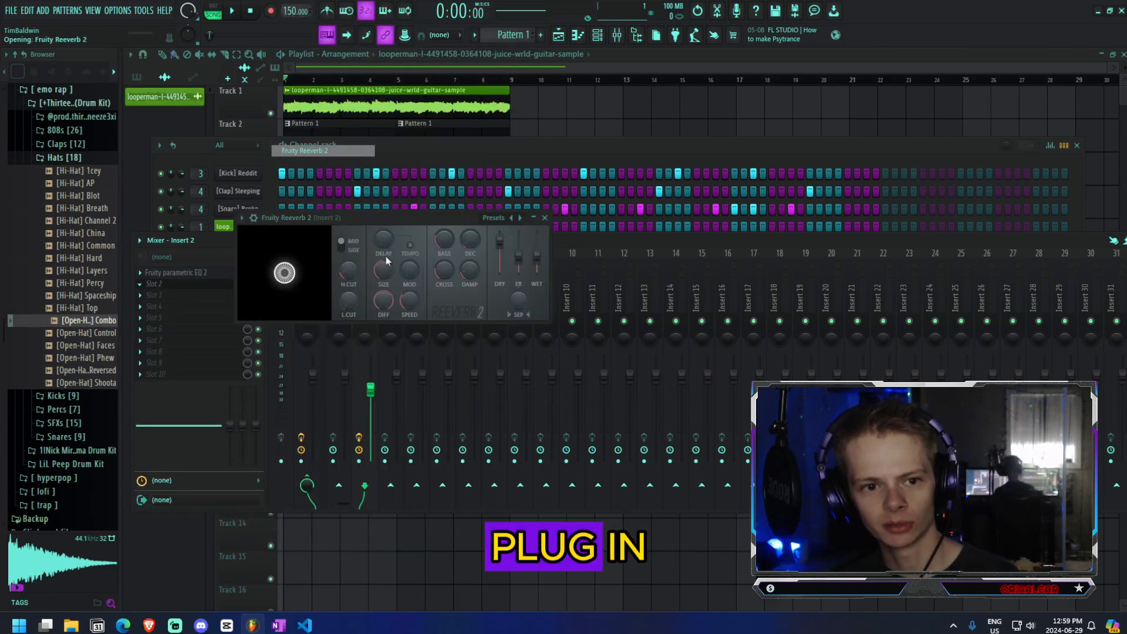
click(545, 217)
drag(247, 284, 247, 337)
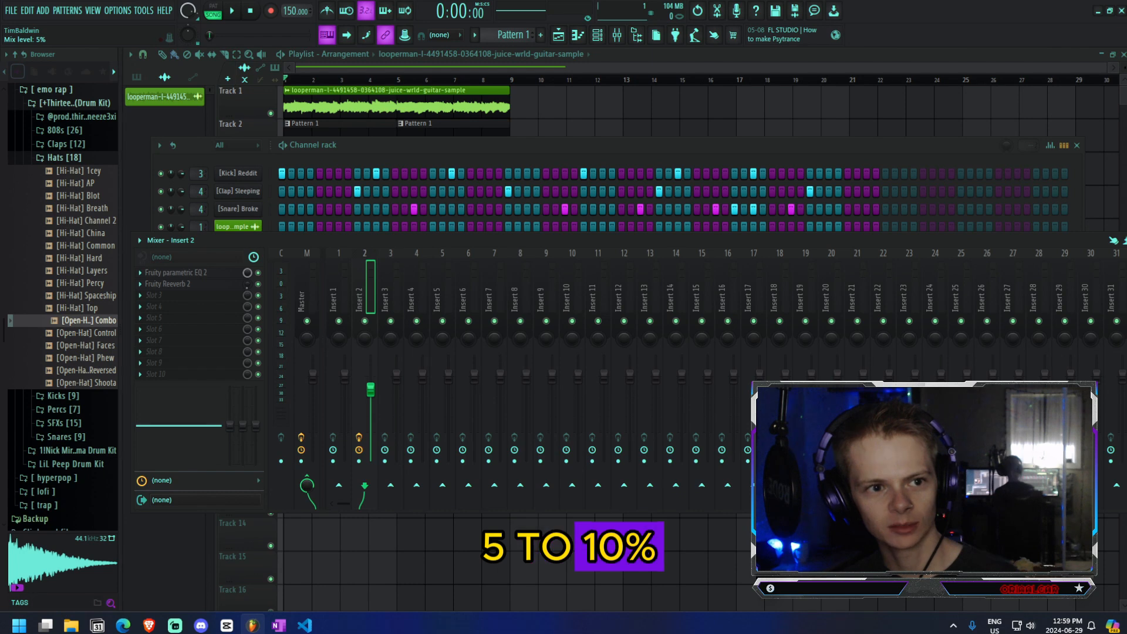
- Add the [808] Spinz2021 sample from the kit's 808s folder to the channel rack as a new channel
click(567, 38)
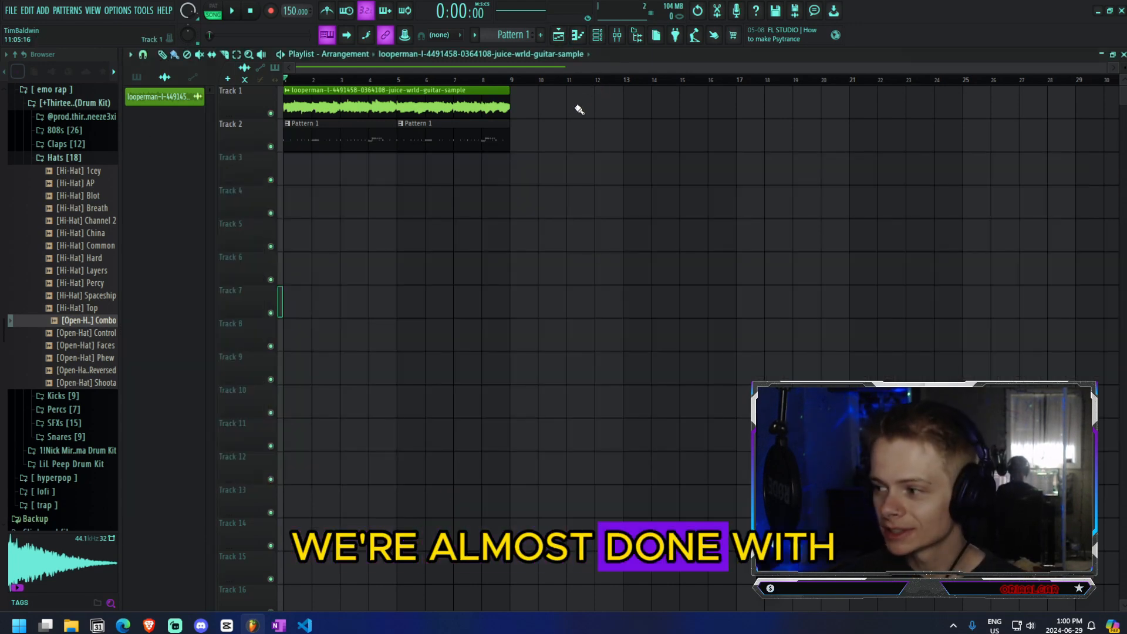
double_click(492, 144)
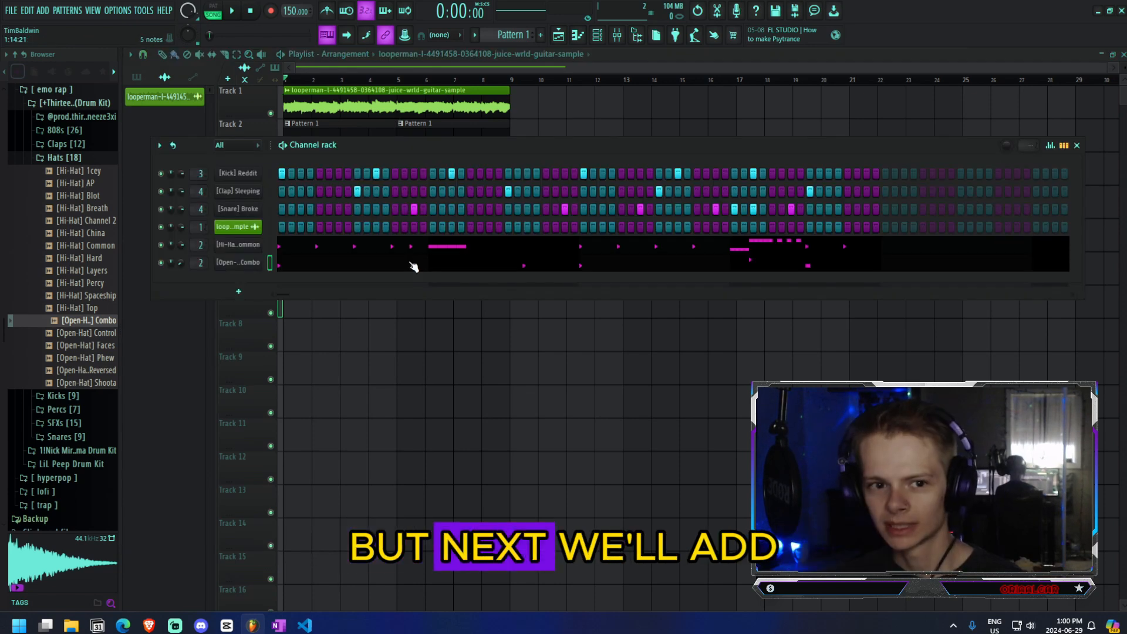
click(71, 158)
click(68, 418)
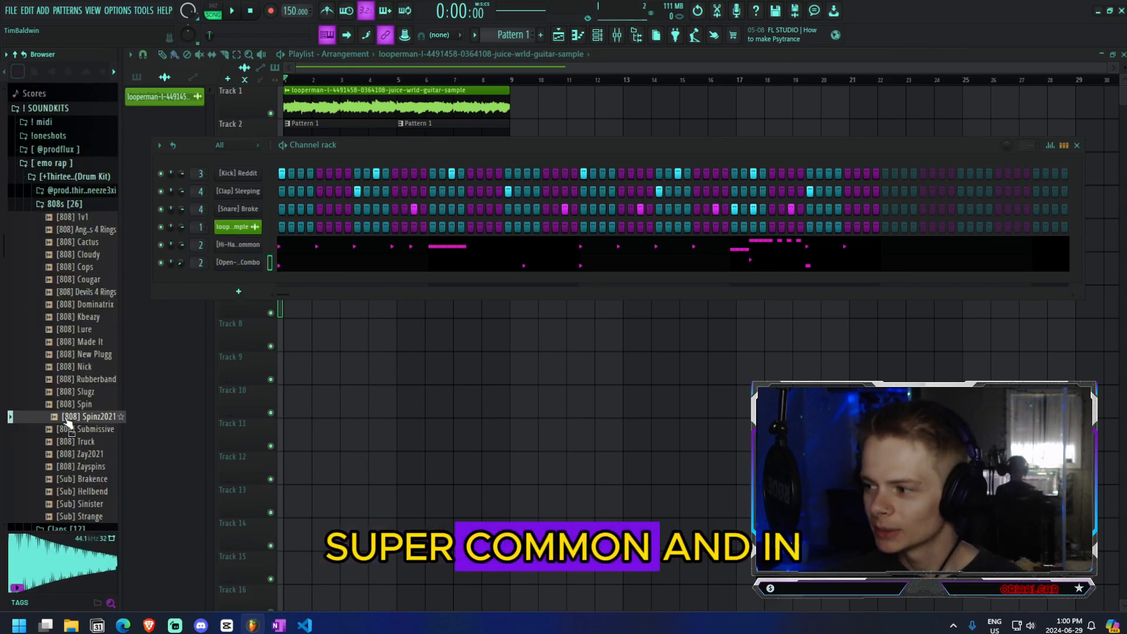
drag(68, 423, 240, 281)
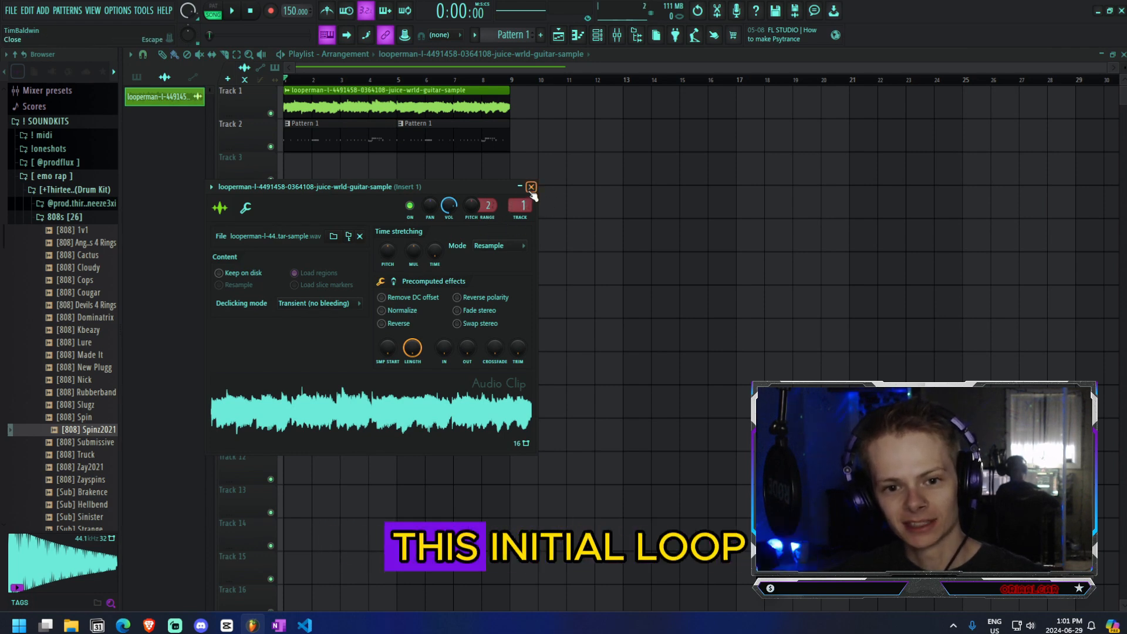
- Load Wave Candy into slot 6 of the guitar loop's mixer track, Insert 1
click(530, 187)
click(617, 35)
click(176, 328)
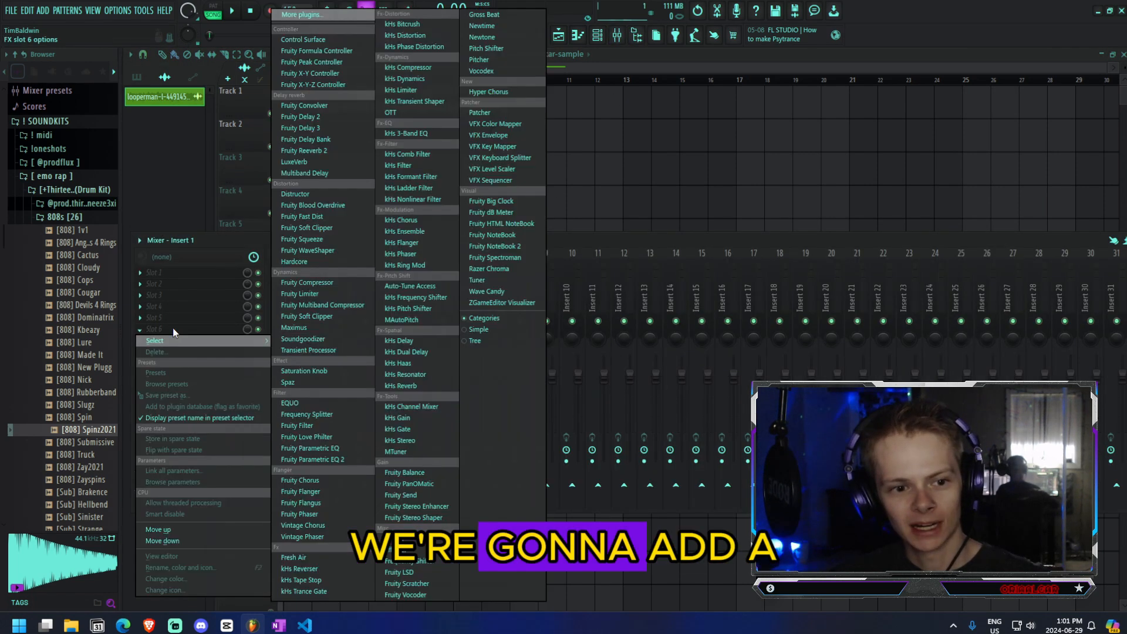
click(506, 292)
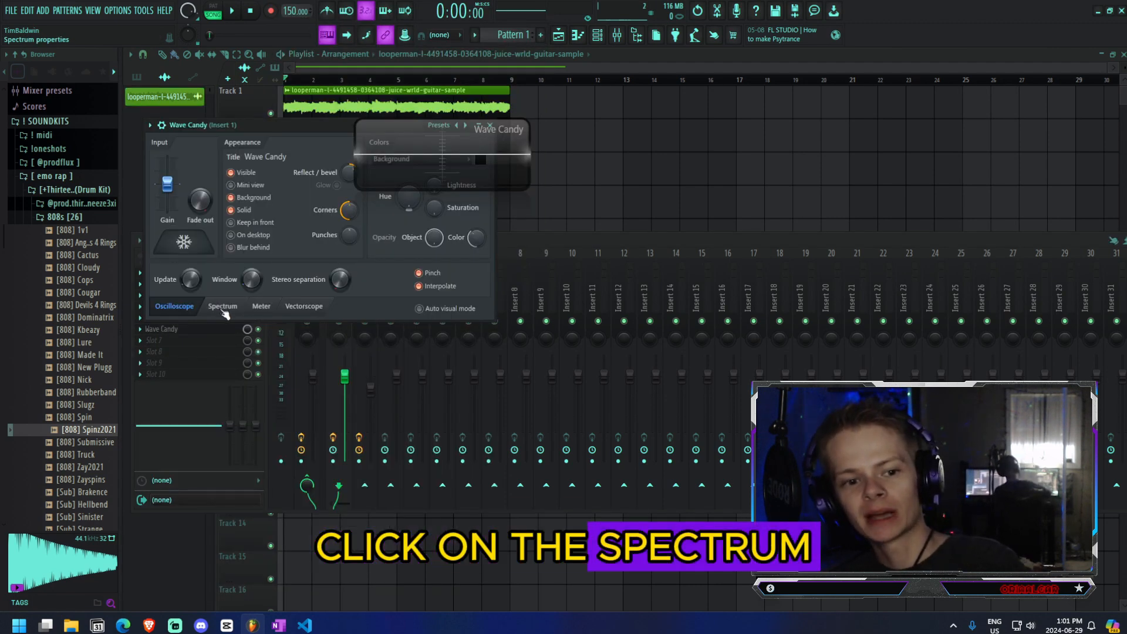
- Set Wave Candy to Spectrum mode with maximum scale, then enlarge and reposition its display for viewing the loop's notes
click(224, 308)
drag(330, 271, 330, 217)
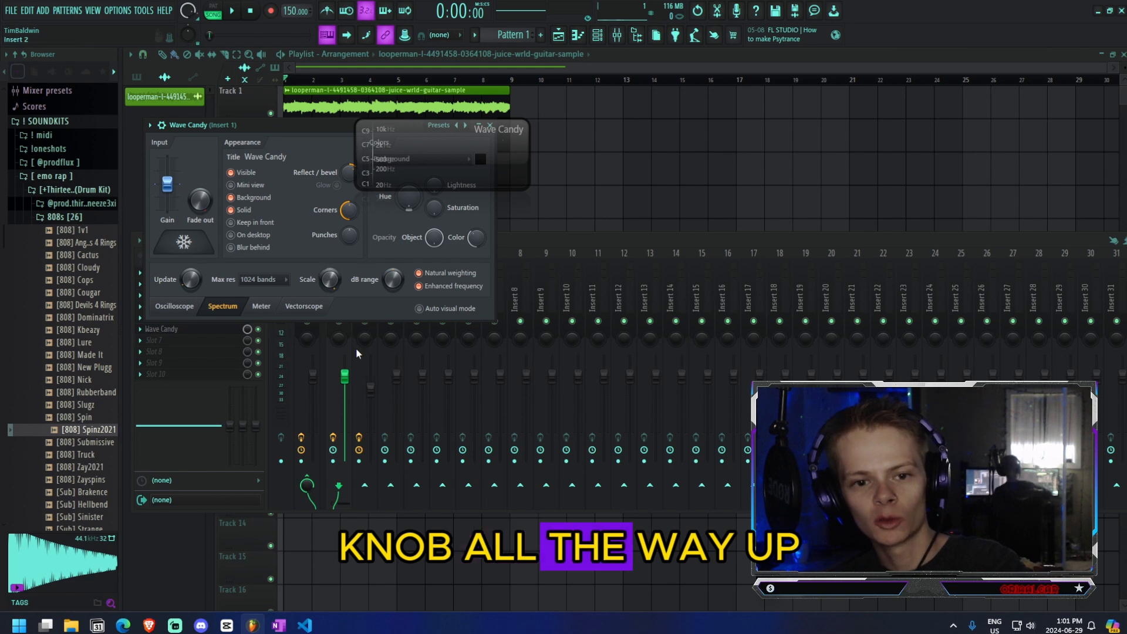
drag(523, 184, 962, 583)
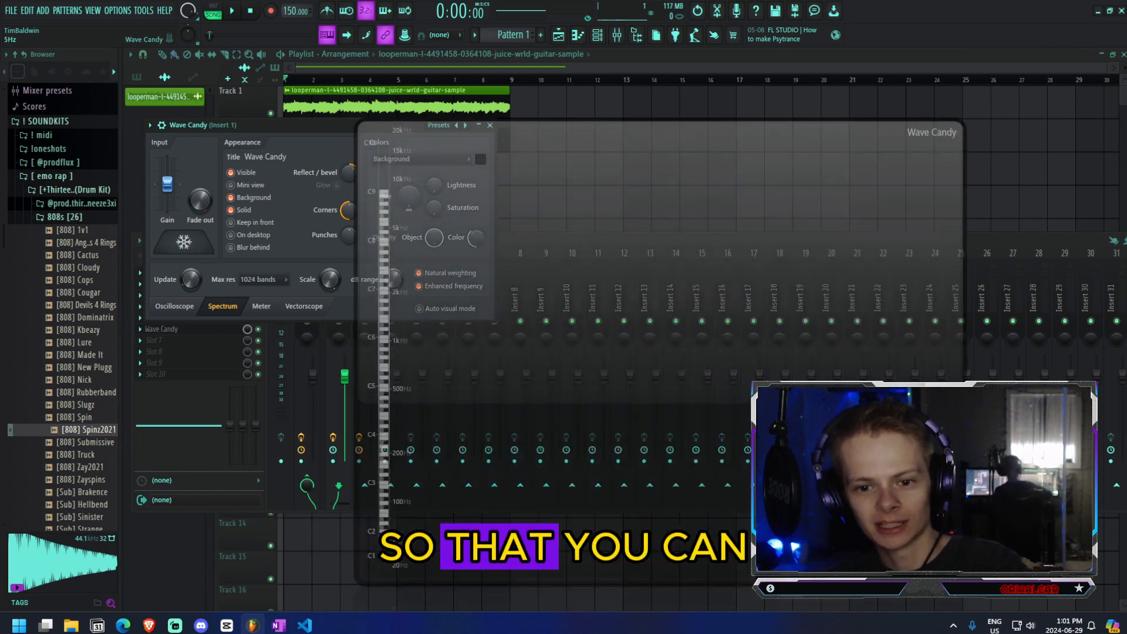
drag(563, 264, 513, 233)
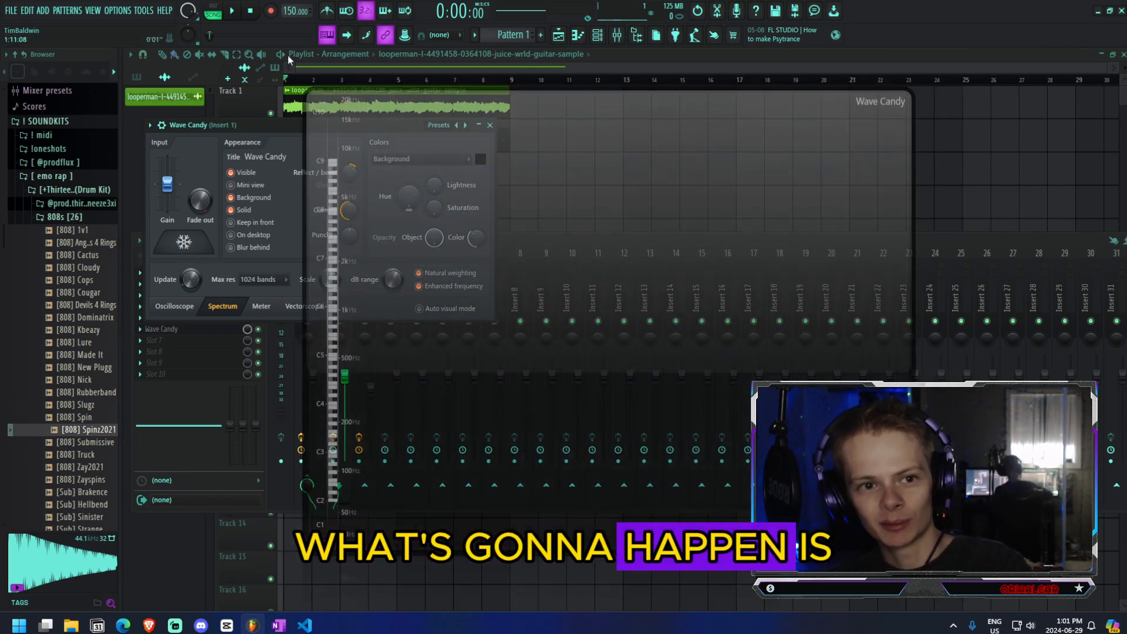
key(space)
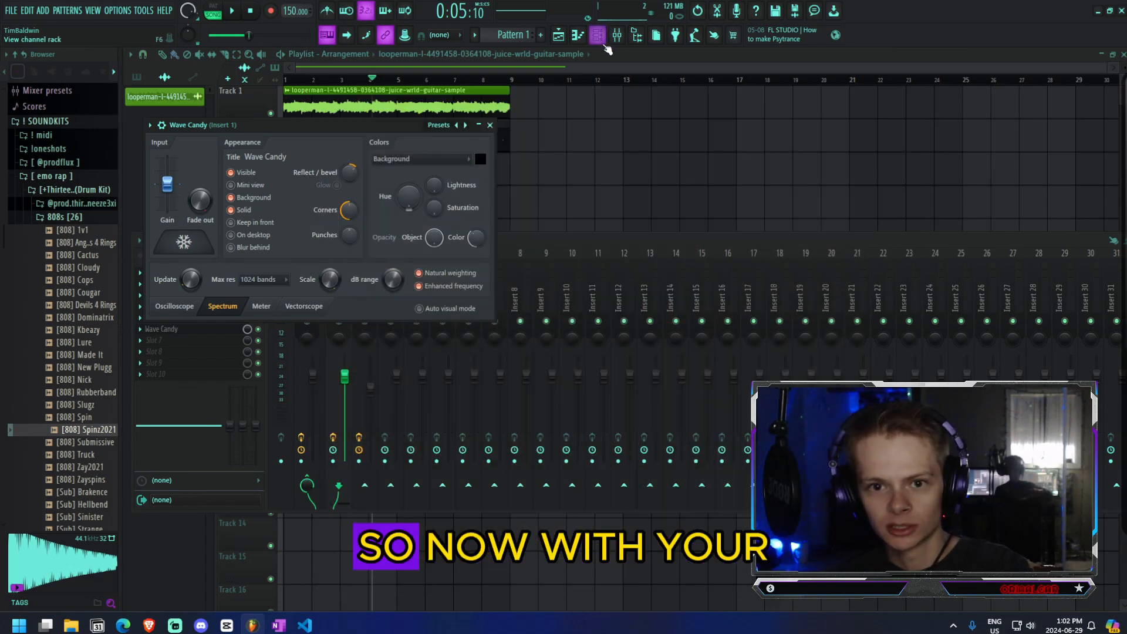
- Open the Spinz2021 808's piano roll and play the guitar loop to follow its notes on the spectrum display
click(597, 36)
click(249, 286)
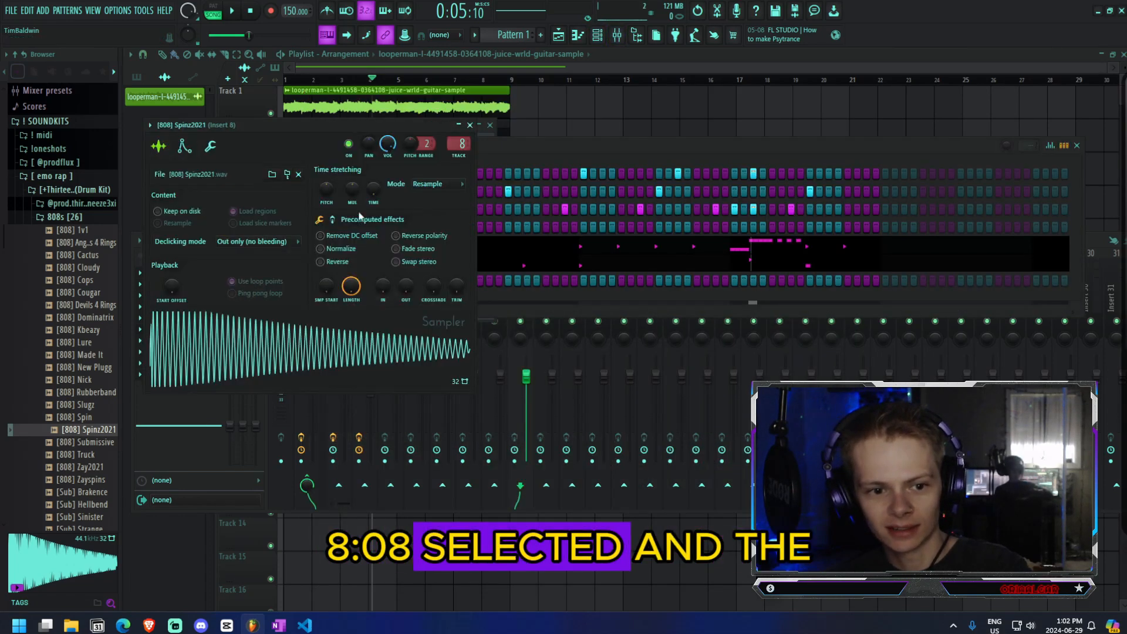
right_click(250, 283)
click(289, 283)
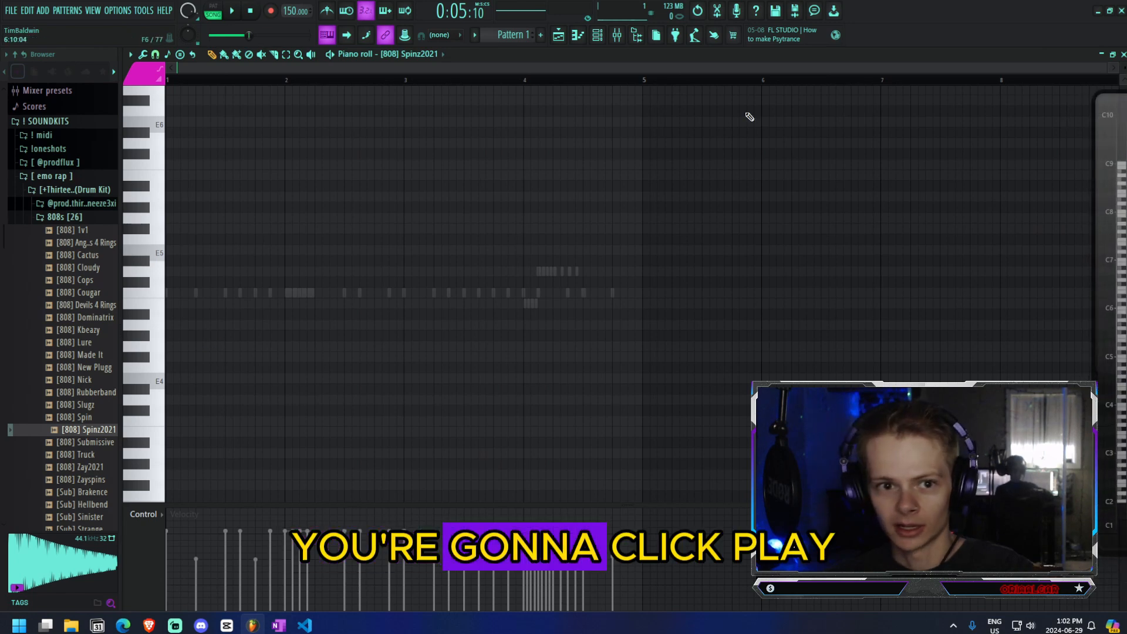
click(232, 11)
click(232, 11)
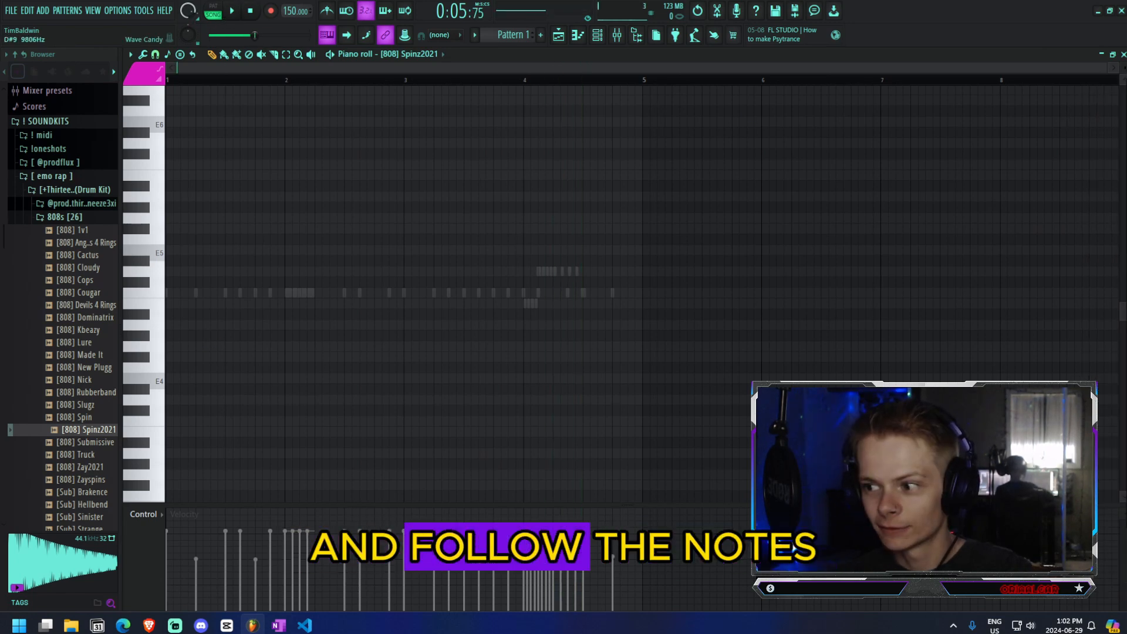
key(F9)
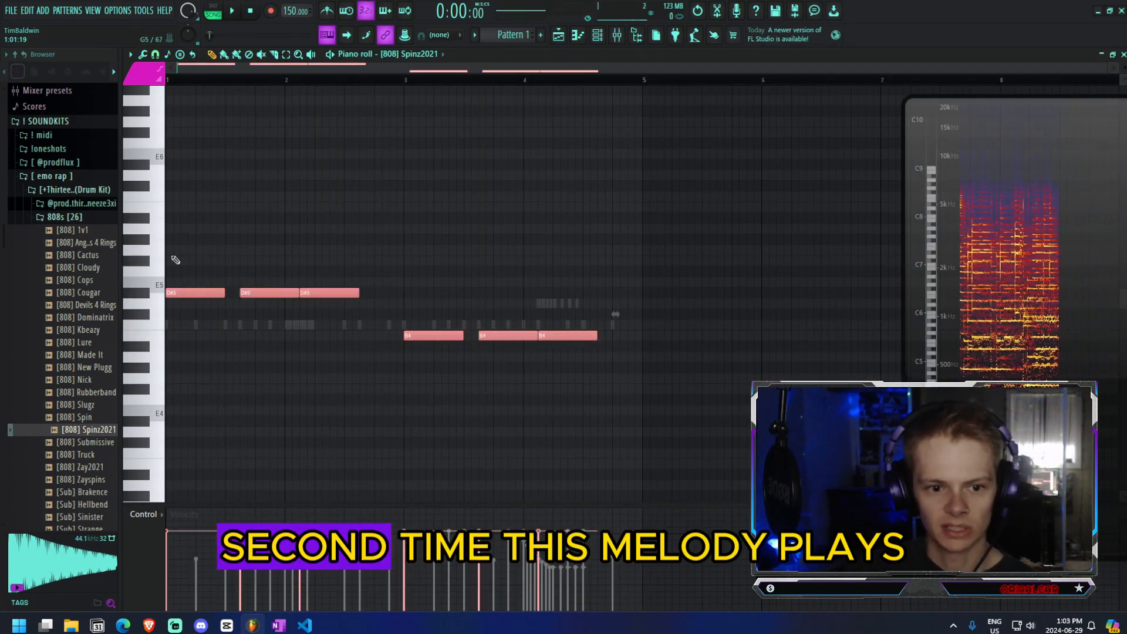
- Copy the six 808 notes to start at bar 5 and raise the three copied B4 notes by seven semitones to F#5
drag(192, 293, 672, 292)
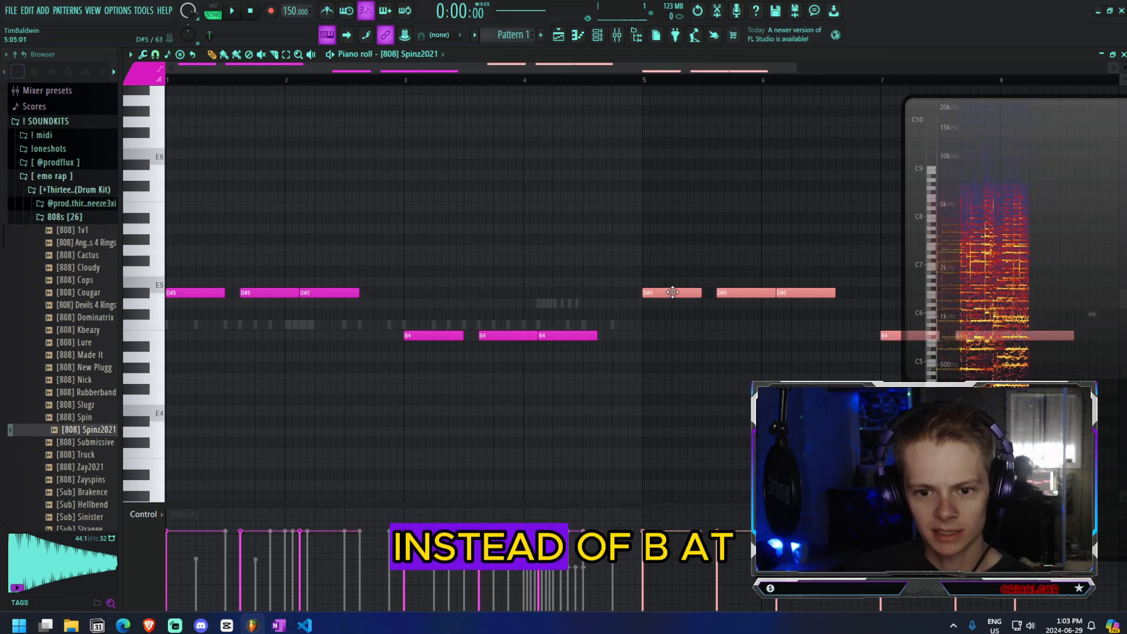
drag(927, 216, 1120, 230)
drag(1059, 360, 856, 303)
key(shift+Up)
key(shift+Up)
key(shift+Up)
key(shift+Up)
key(shift+Up)
key(shift+Up)
key(shift+Up)
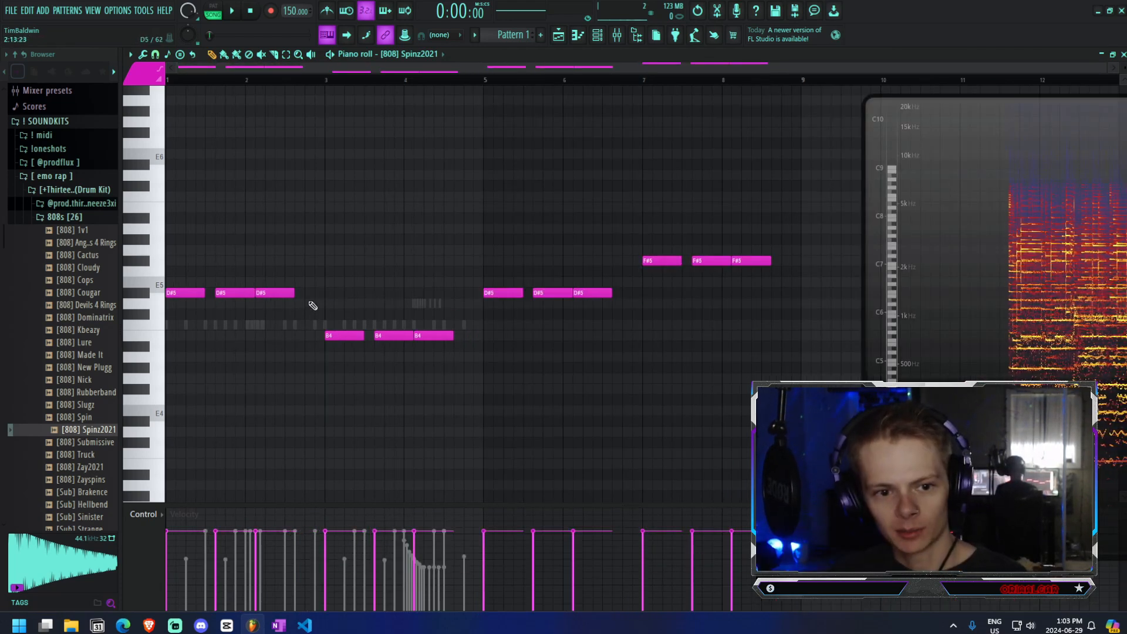
- Add short 808 notes just before bars 3, 5 and 7 and shift them by an octave from their neighbouring notes
click(324, 295)
drag(344, 293, 342, 294)
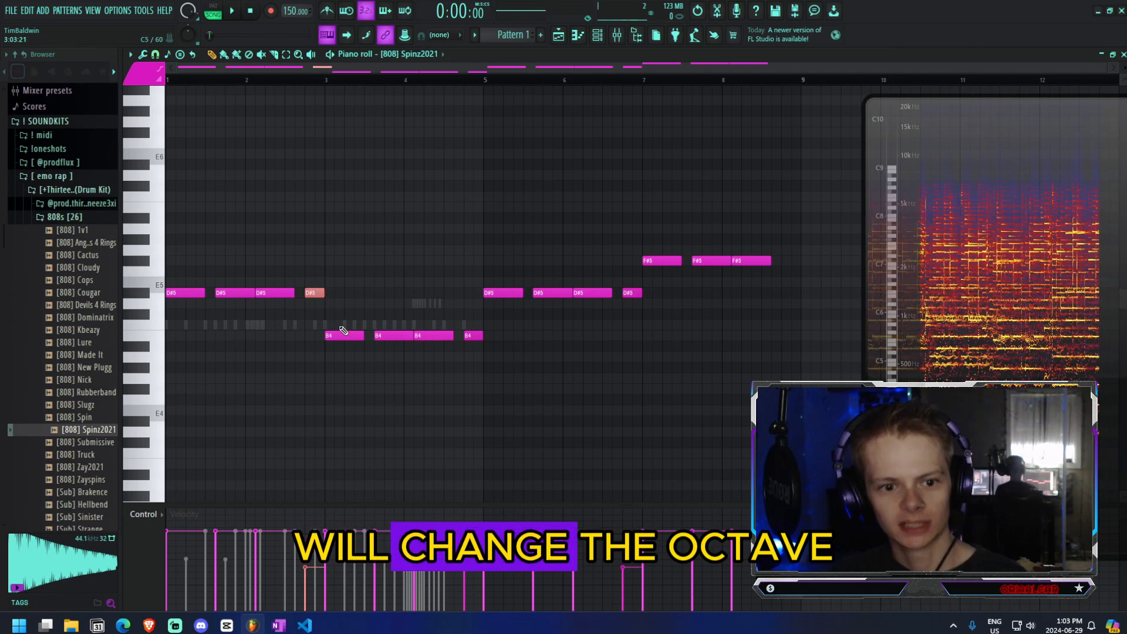
key(ctrl+Up)
key(F5)
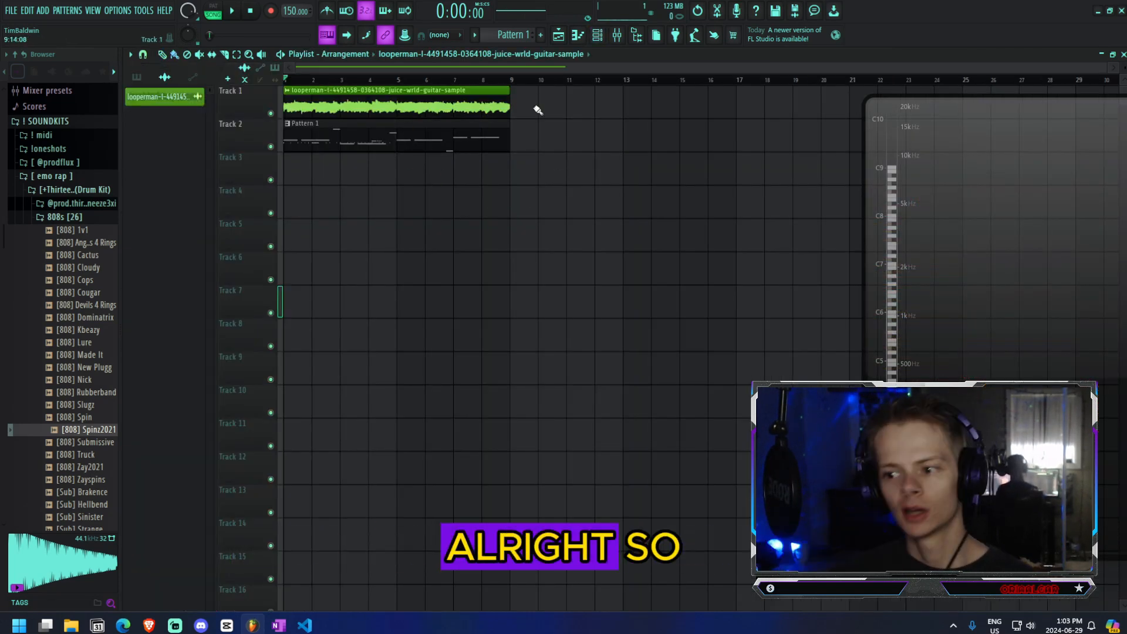
- Split Pattern 1 by channel so every drum and the 808 gets its own pattern
click(597, 35)
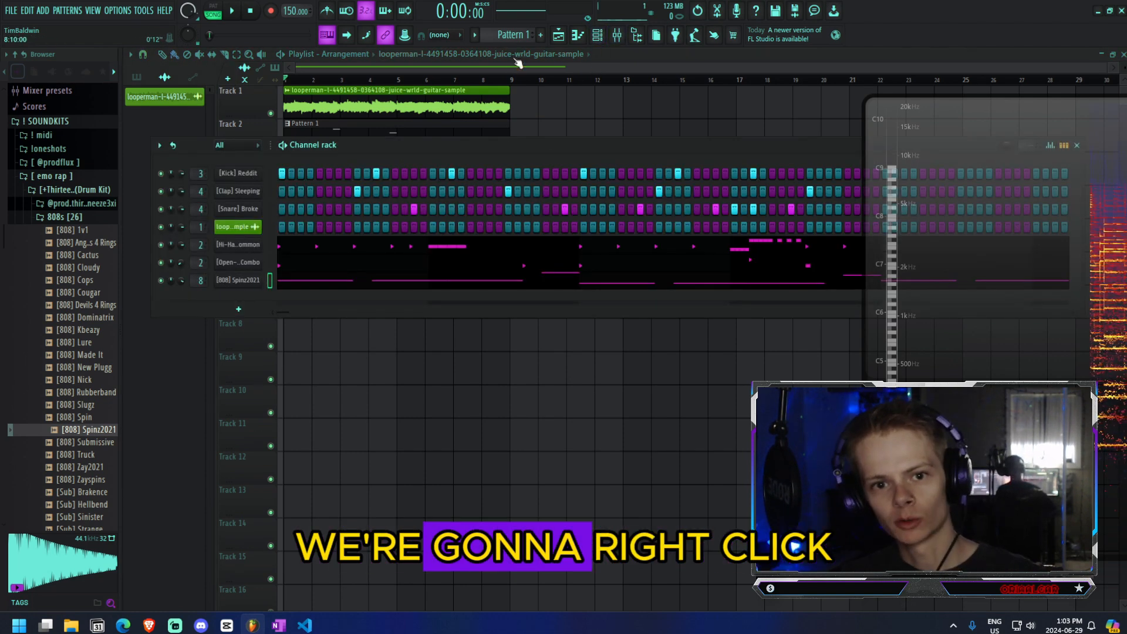
click(503, 34)
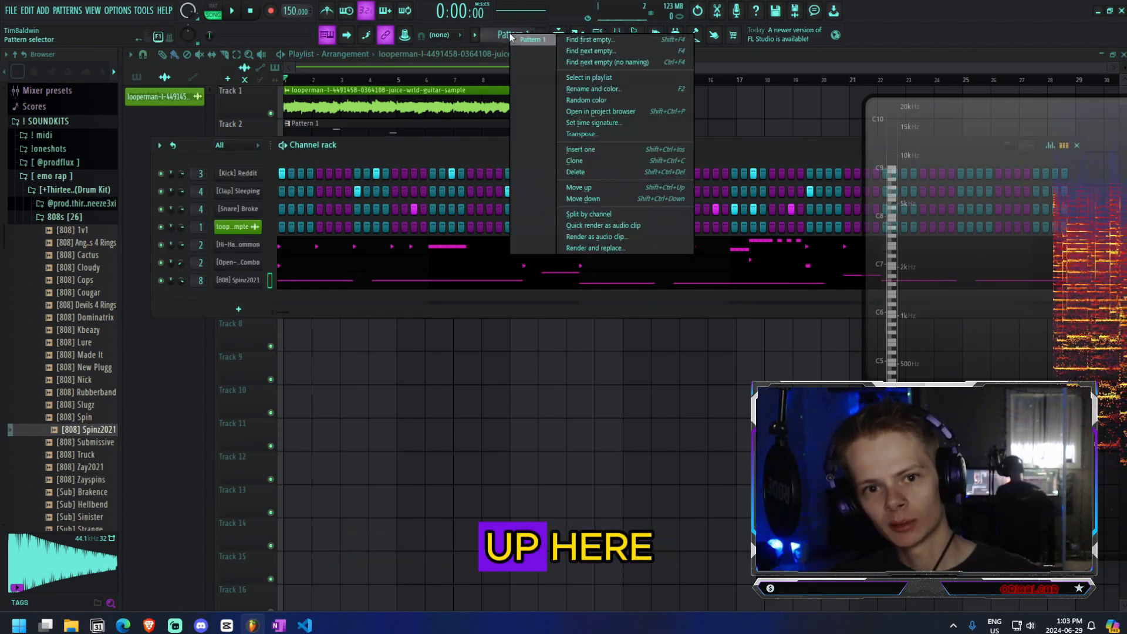
click(621, 214)
drag(374, 142, 607, 127)
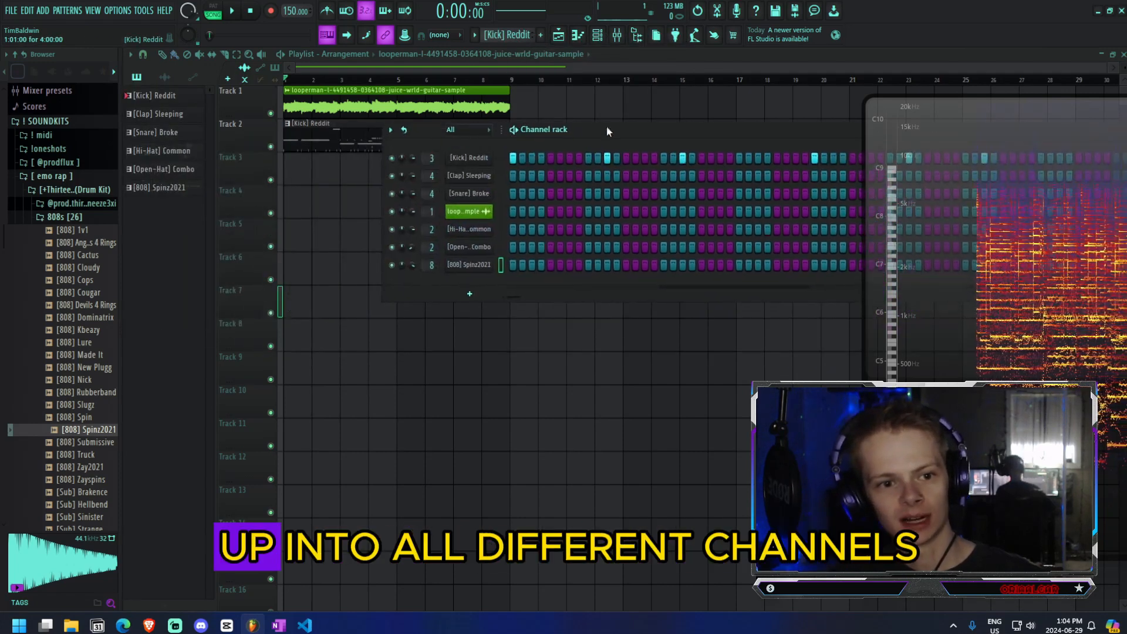
- Look through the separate channel patterns and delete the original combined pattern clip from Track 2 of the playlist
click(181, 99)
click(181, 116)
click(180, 134)
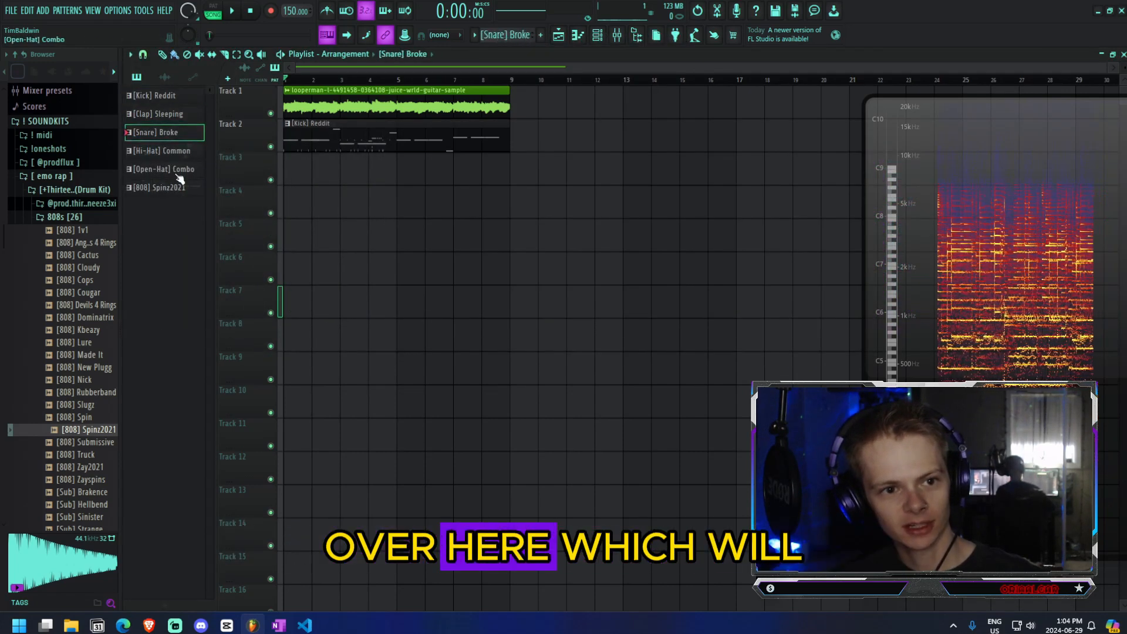
click(178, 172)
click(178, 188)
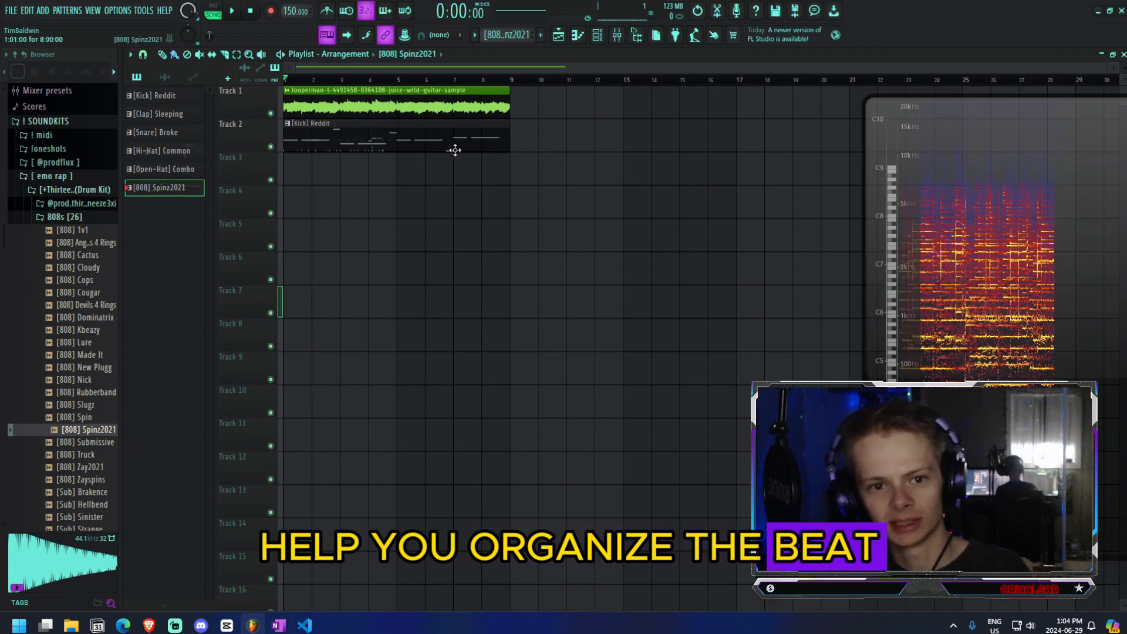
right_click(404, 140)
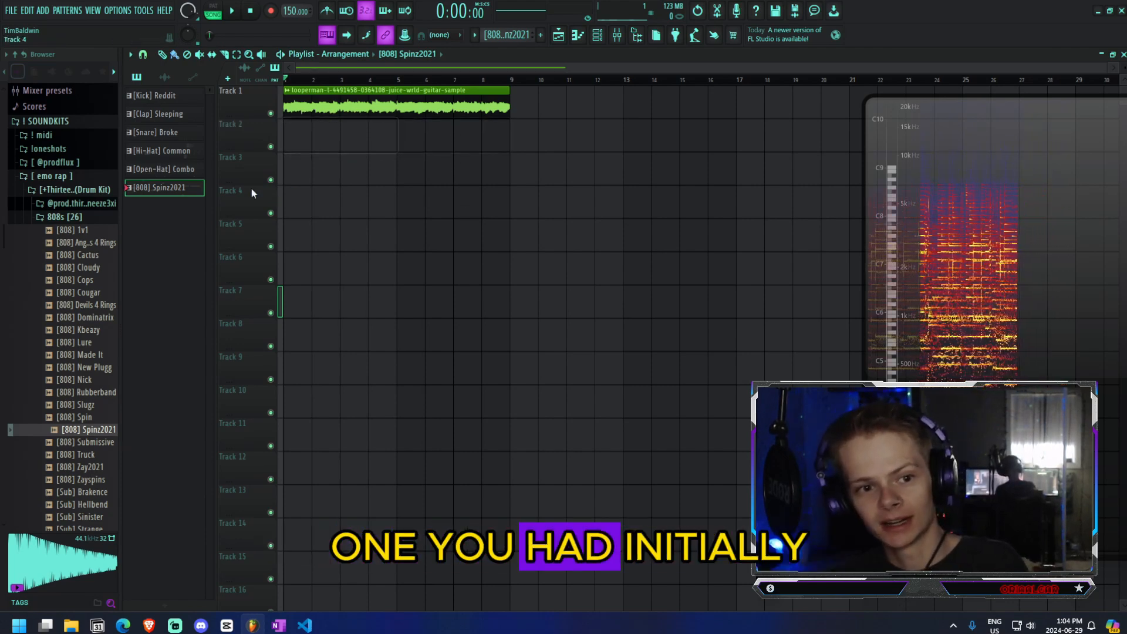
- Place all six channel patterns on Tracks 2 to 7 from bar 9 and copy the five drum clips to bar 13
shift+click(168, 98)
drag(168, 99, 516, 151)
drag(611, 228, 549, 133)
drag(555, 141, 666, 144)
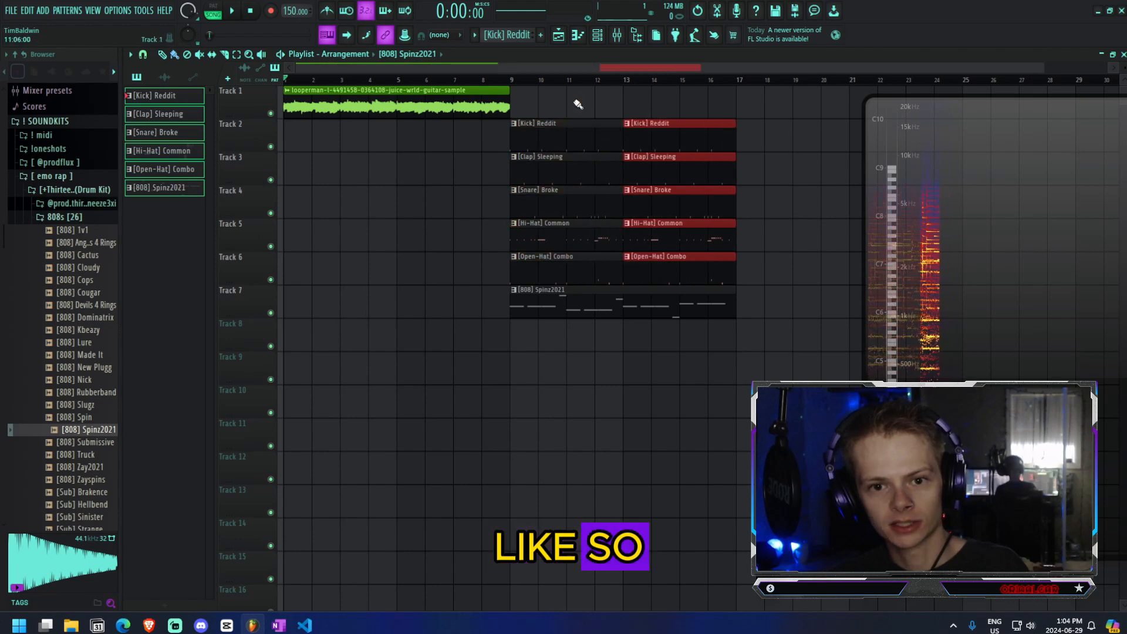
- Copy the guitar loop to bar 9 on Track 1 and move the Wave Candy display away from the clips
drag(569, 104, 484, 103)
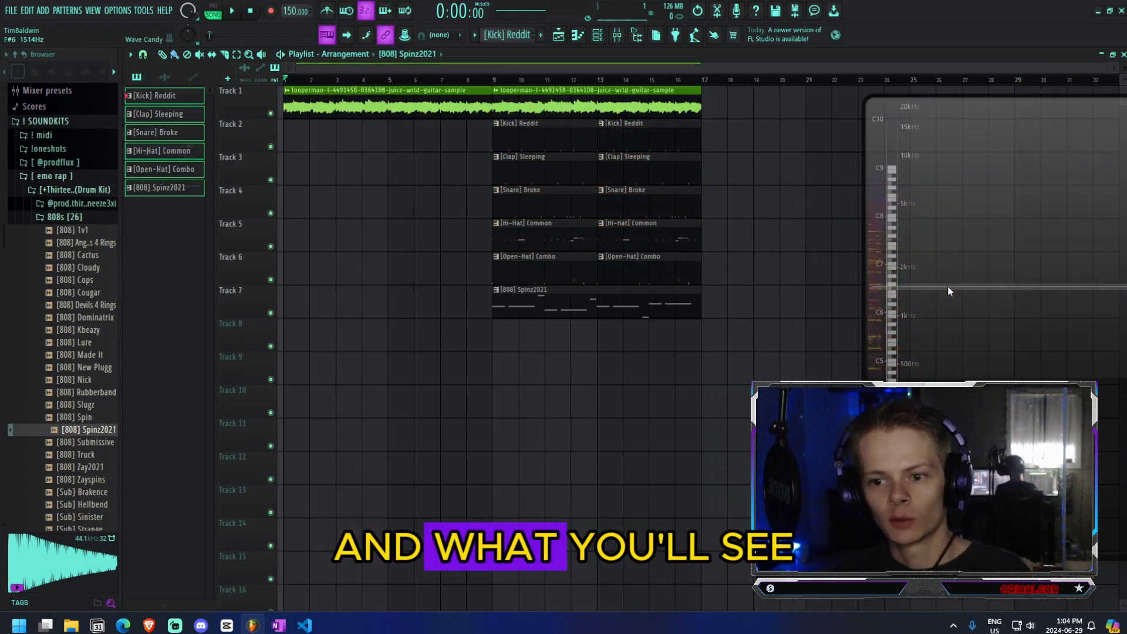
drag(948, 288, 1083, 268)
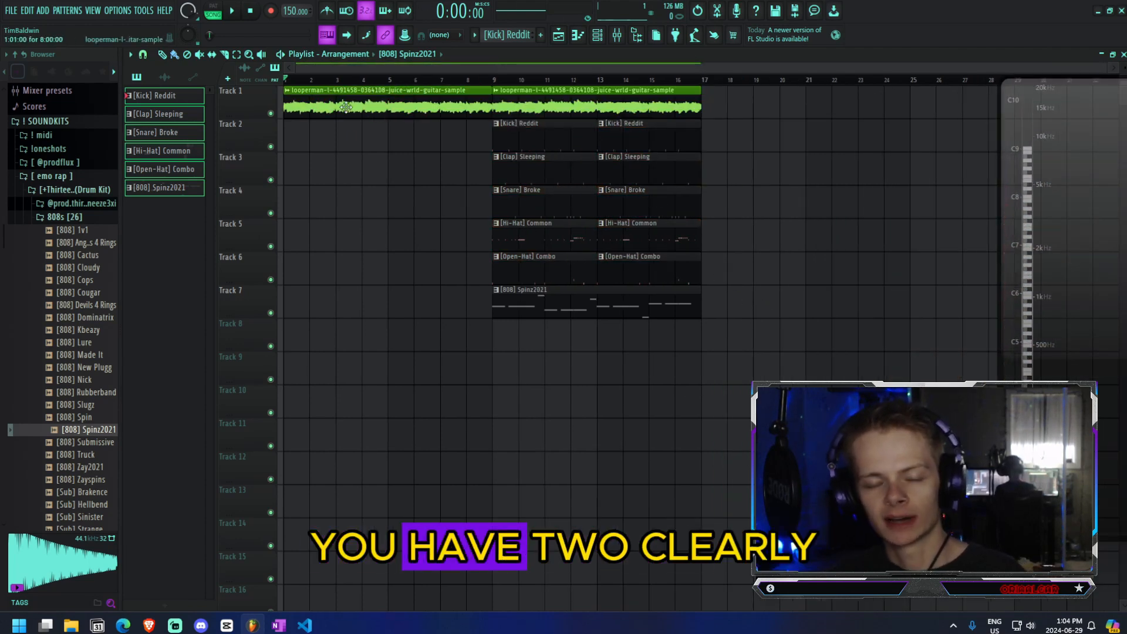
drag(401, 97, 374, 98)
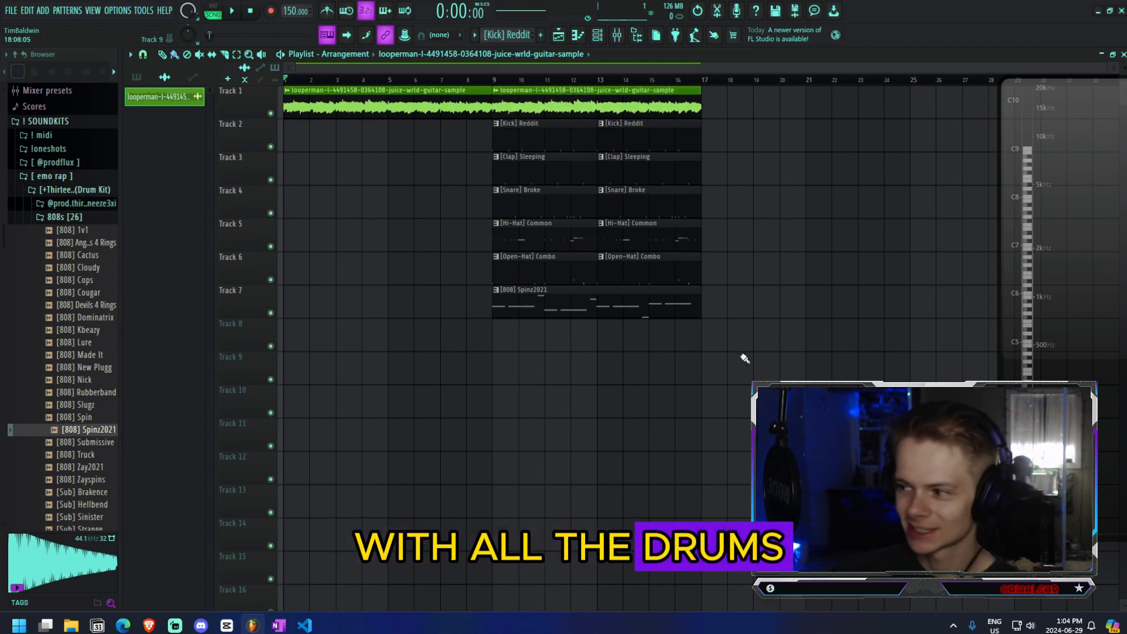
- Duplicate the hook's guitar, drum and 808 clips from bars 9 to 17 so they repeat from bar 17
drag(767, 383, 526, 111)
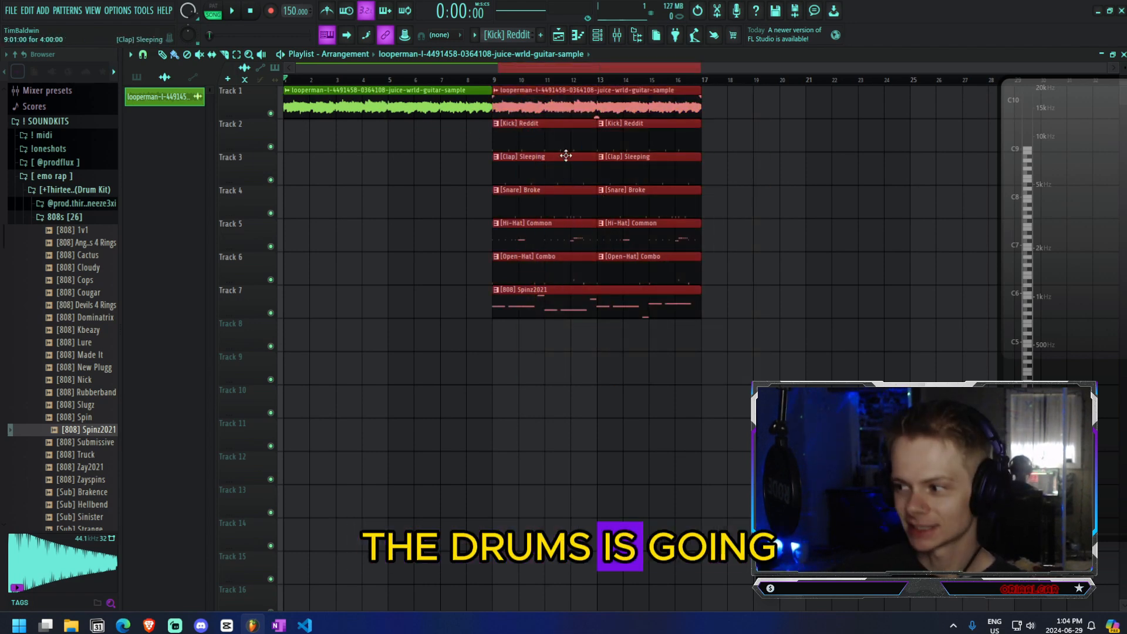
click(766, 267)
right_click(762, 272)
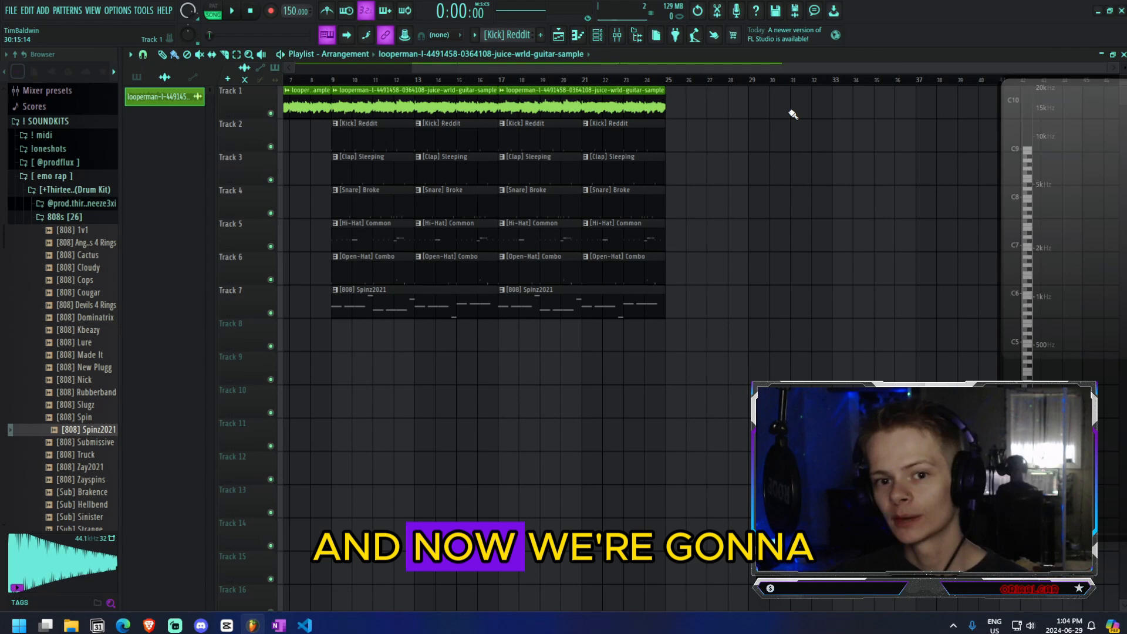
- Copy guitar loop clips on Track 1 to continue the melody from bar 25 to bar 41
drag(771, 111, 386, 81)
drag(385, 106, 720, 106)
scroll(757, 188, down, 2)
click(774, 227)
right_click(778, 230)
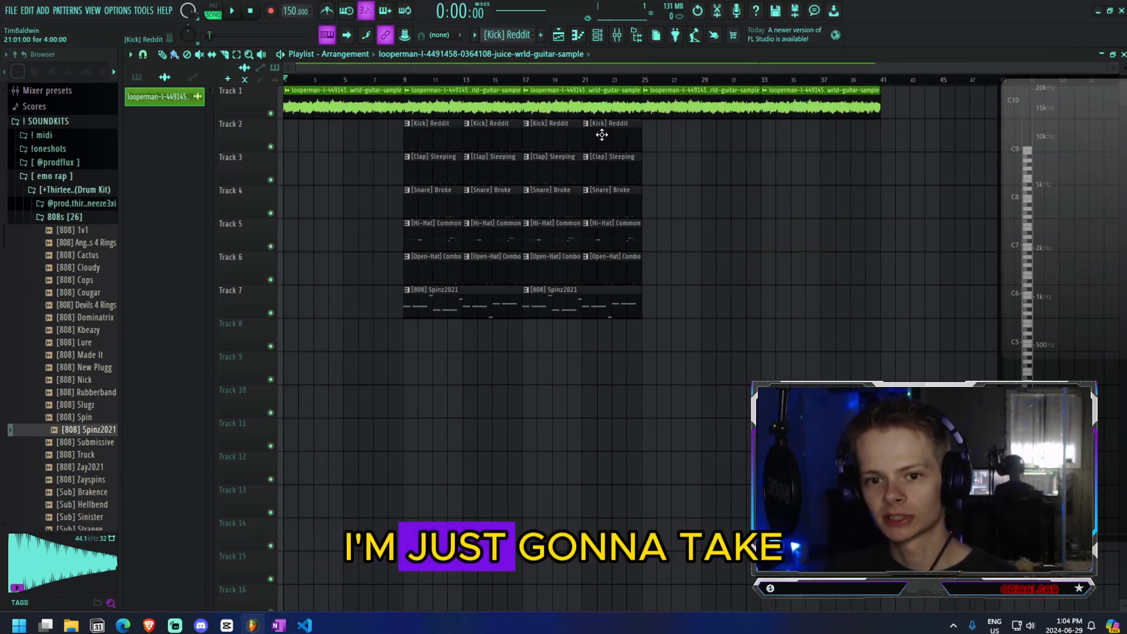
- Fill bars 25 to 41 with Reddit kick clips on Track 2 and Sleeping clap clips on Track 3
click(654, 137)
click(729, 134)
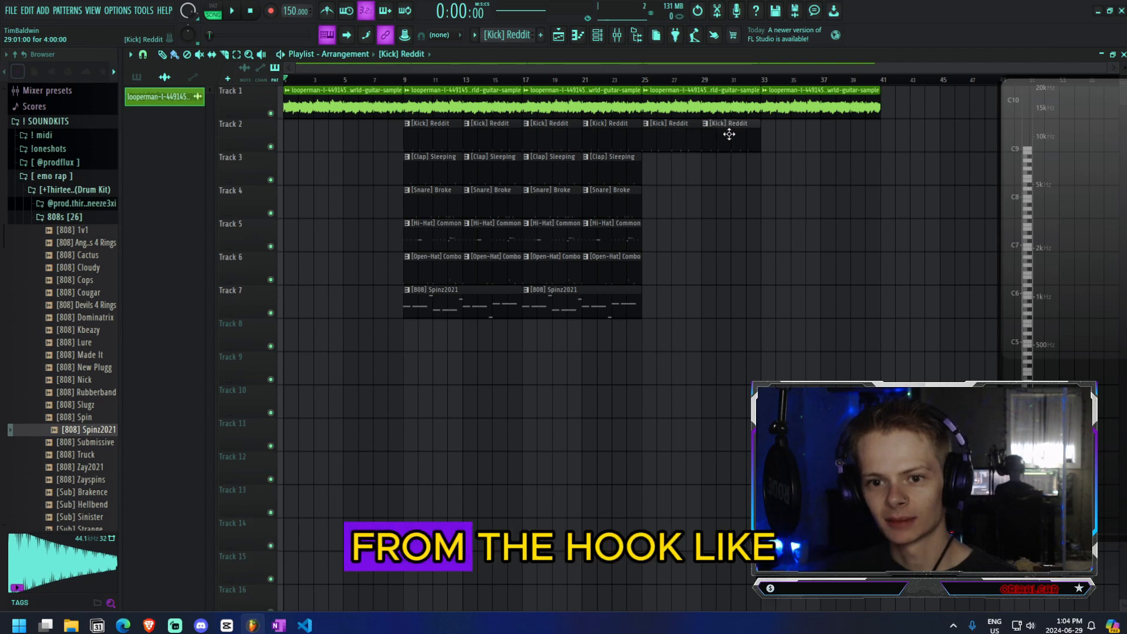
click(849, 131)
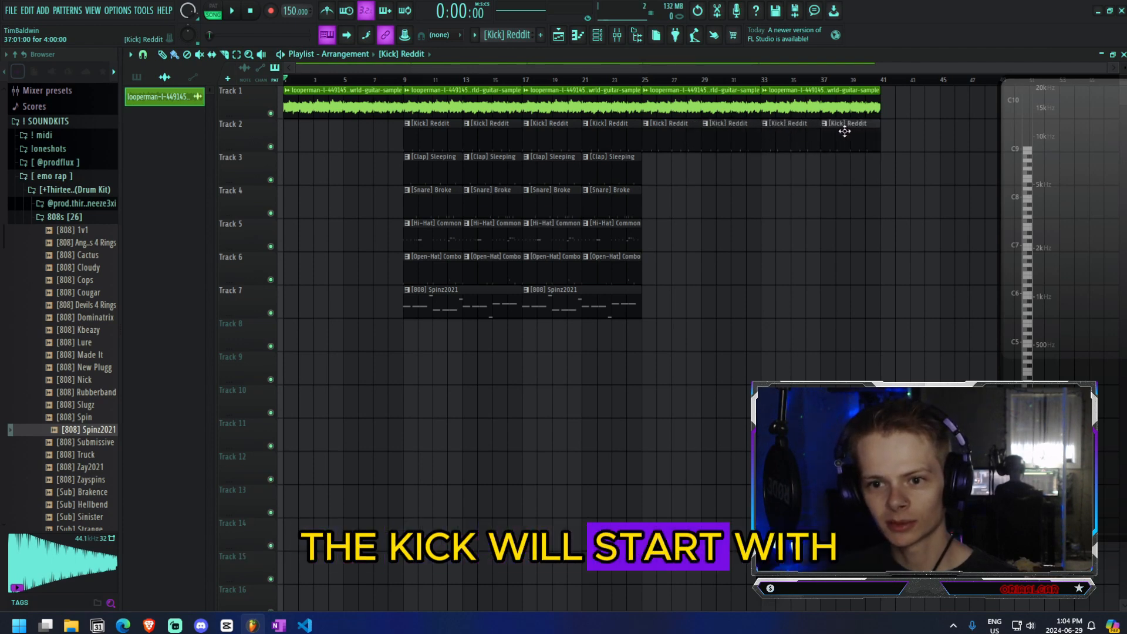
click(654, 168)
click(841, 167)
- Copy two hi-hat and two open-hat clips to bars 33 to 41 on Tracks 5 and 6
drag(687, 237, 552, 235)
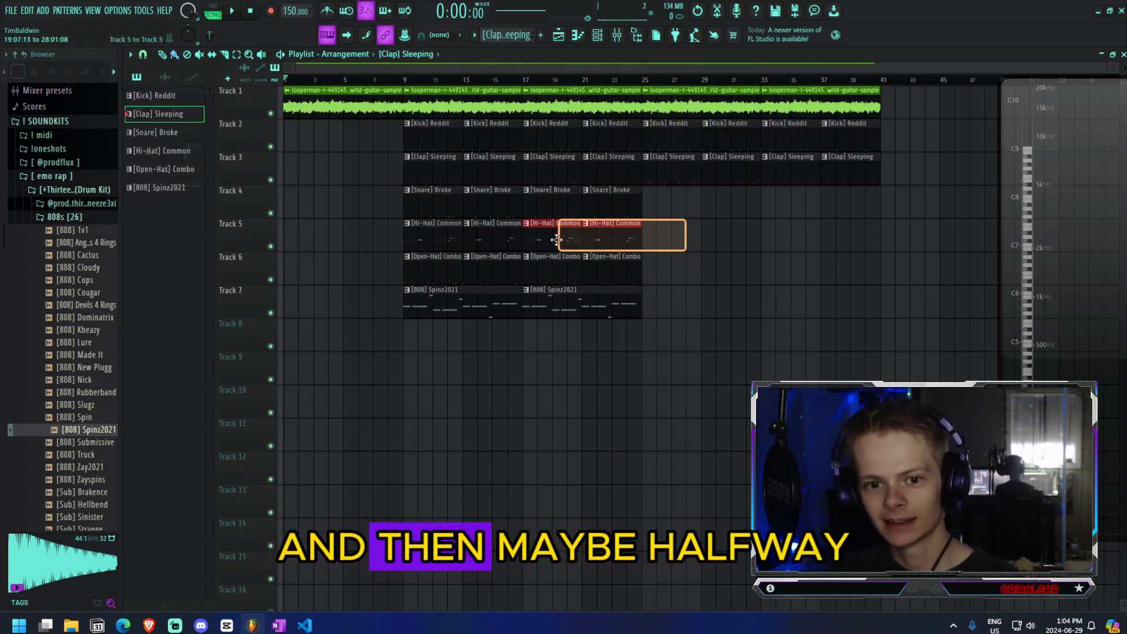
drag(541, 234, 764, 234)
drag(649, 276, 768, 260)
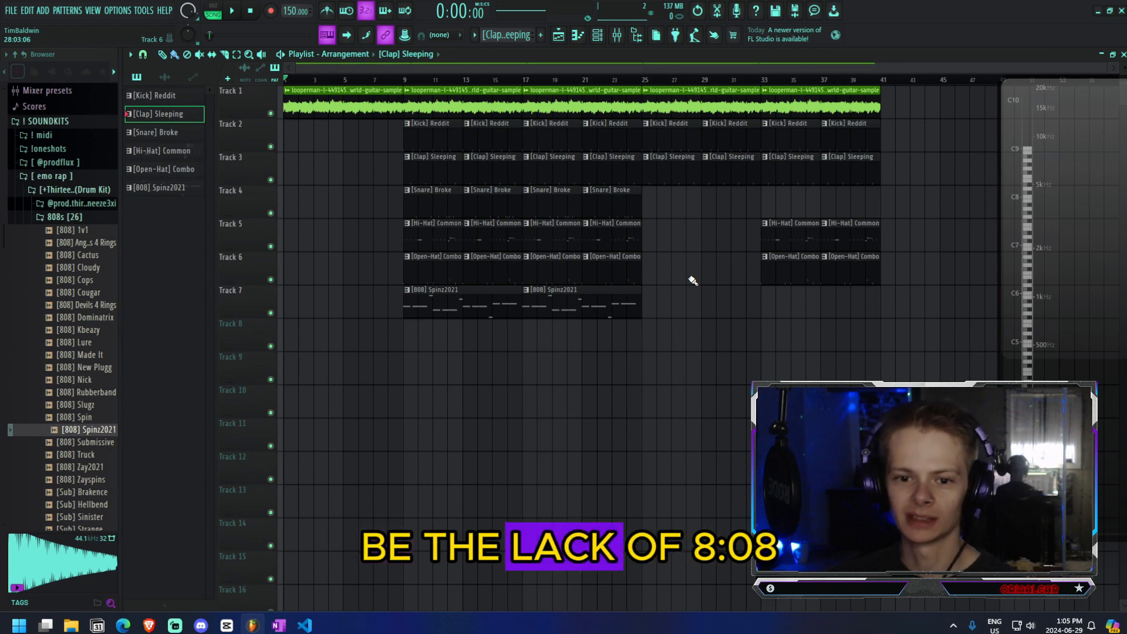
- Repeat the hook at bars 41 to 57, extend the guitar loop to bar 73, and check the song length with the playhead
drag(698, 361, 317, 98)
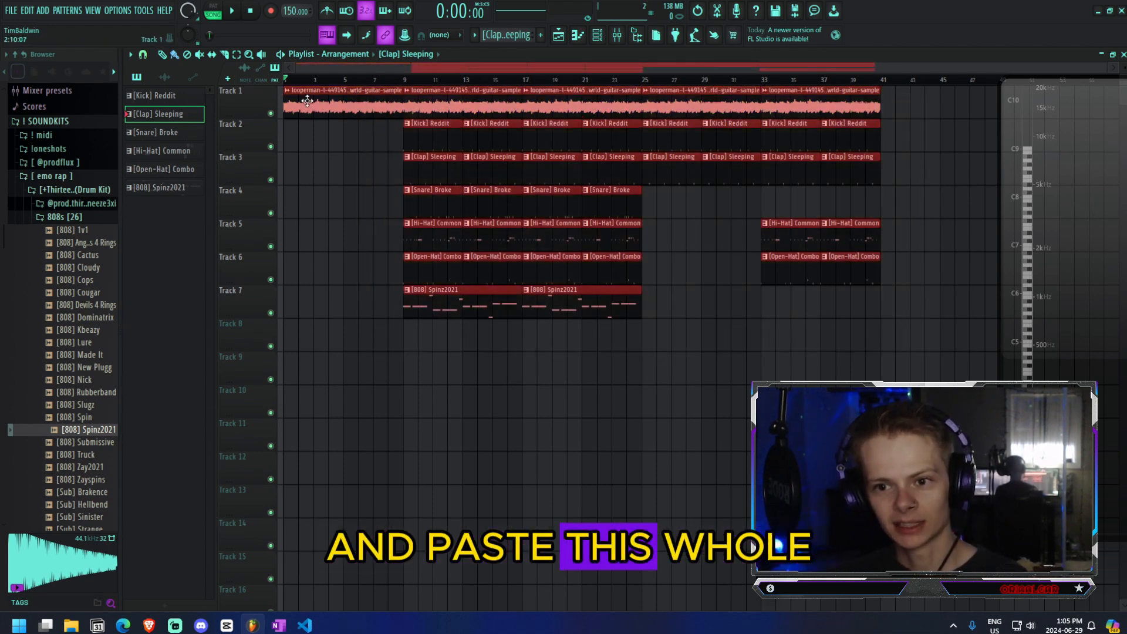
key(ctrl+b)
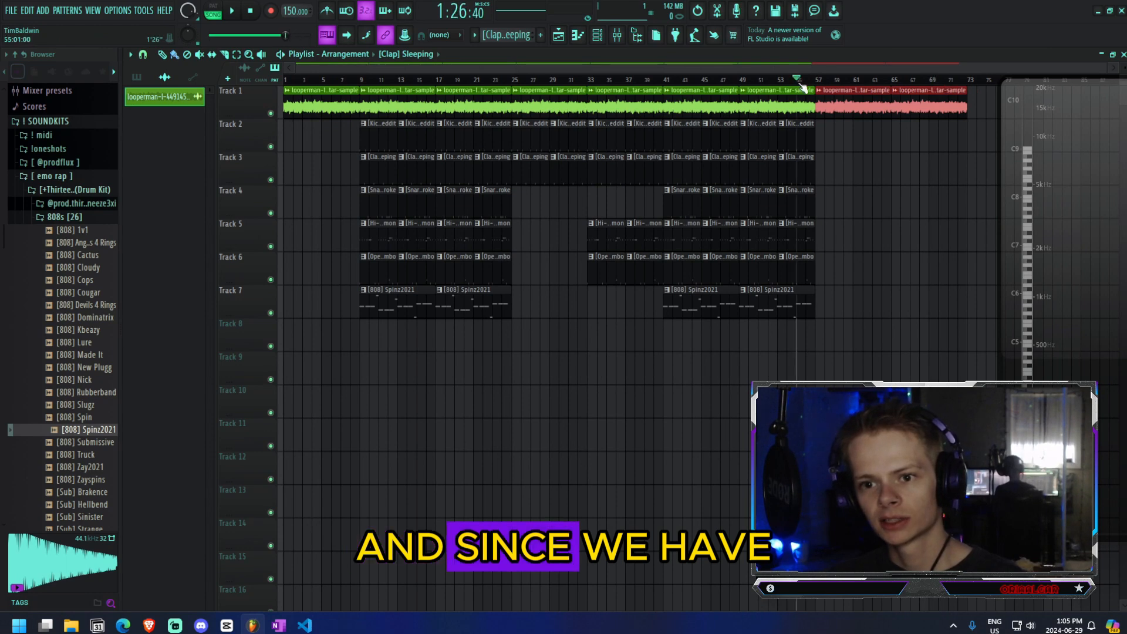
drag(802, 87, 699, 103)
drag(913, 109, 962, 105)
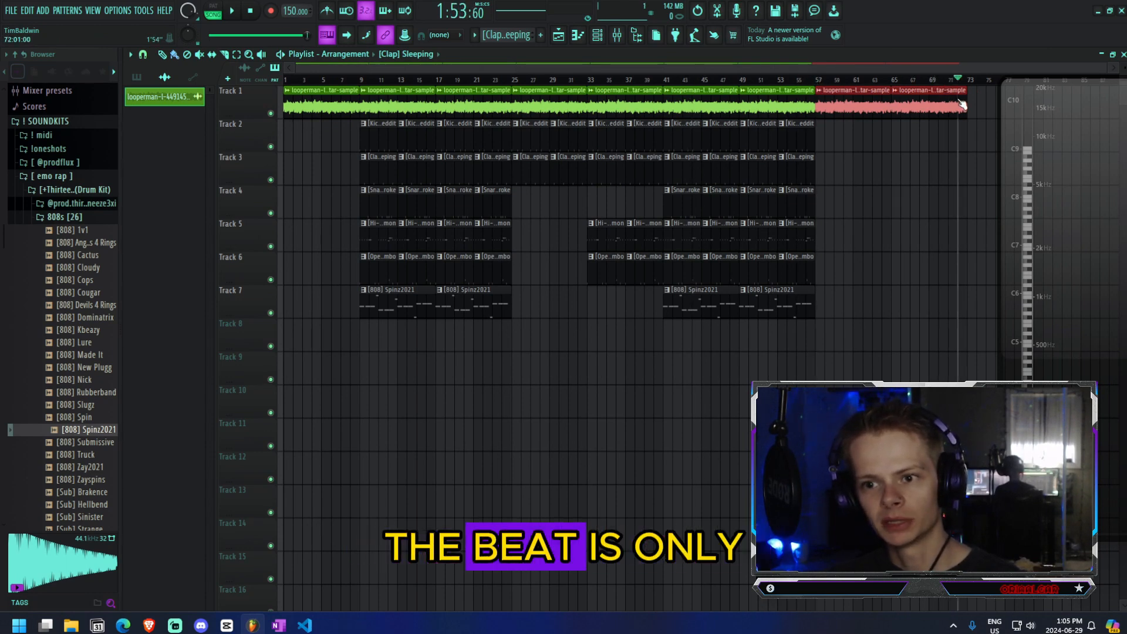
- Copy the second hook's drum and 808 clips to bar 73 and extend the guitar loop to bar 97
click(863, 226)
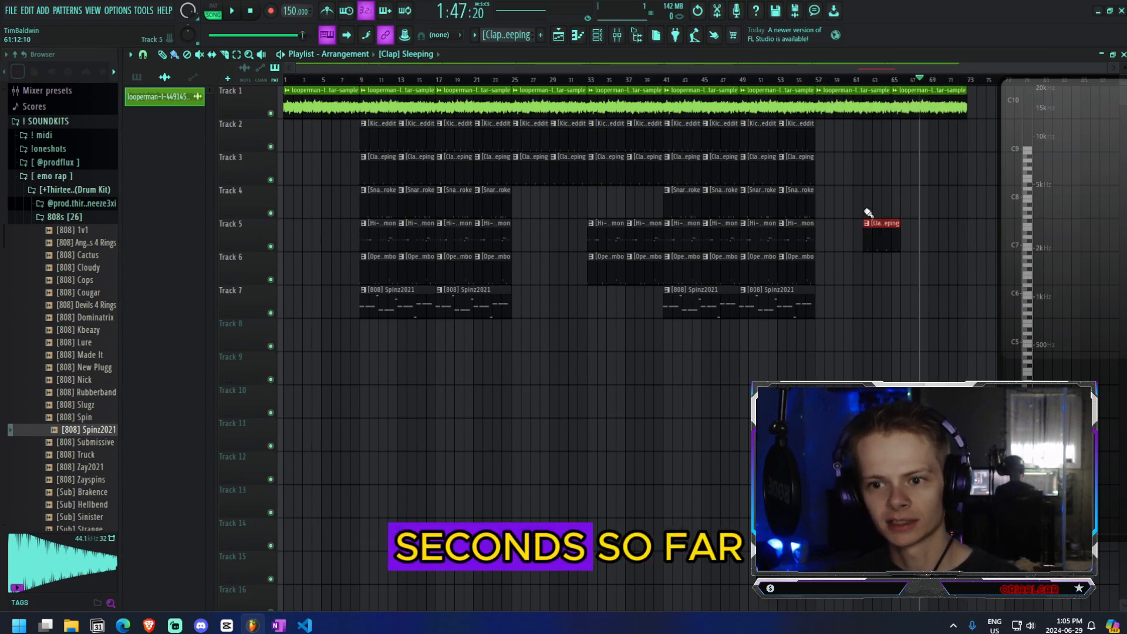
drag(834, 382, 673, 122)
drag(674, 133, 961, 151)
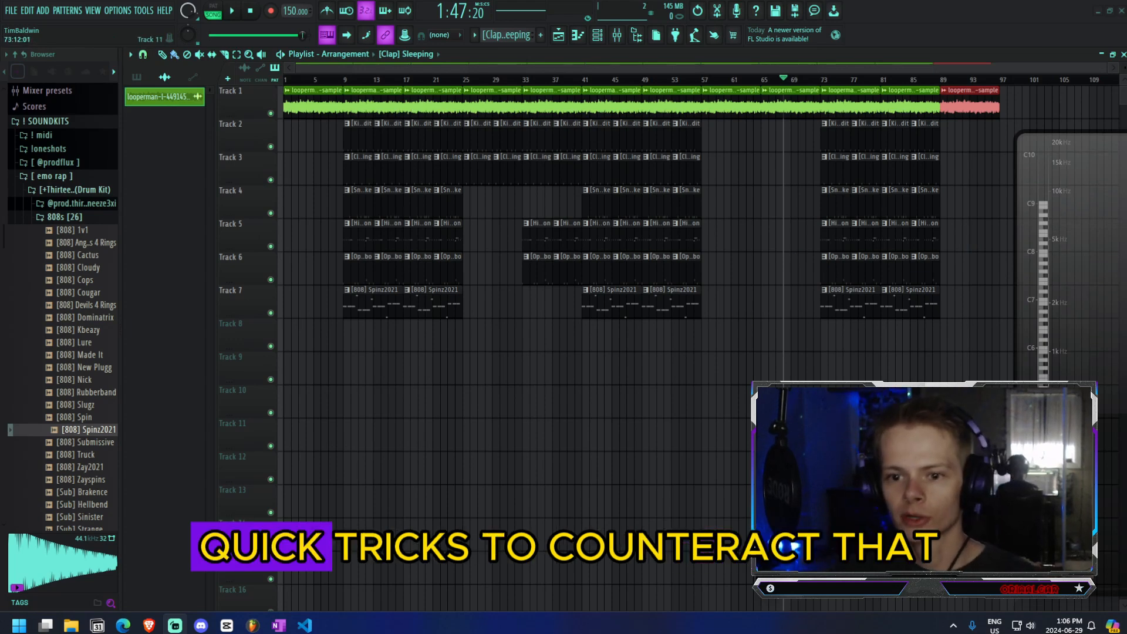
- Move all drum and 808 clips down four tracks, leaving Tracks 2 to 5 free below the guitar loop
key(shift+Down)
key(shift+Down)
key(shift+Down)
key(shift+Down)
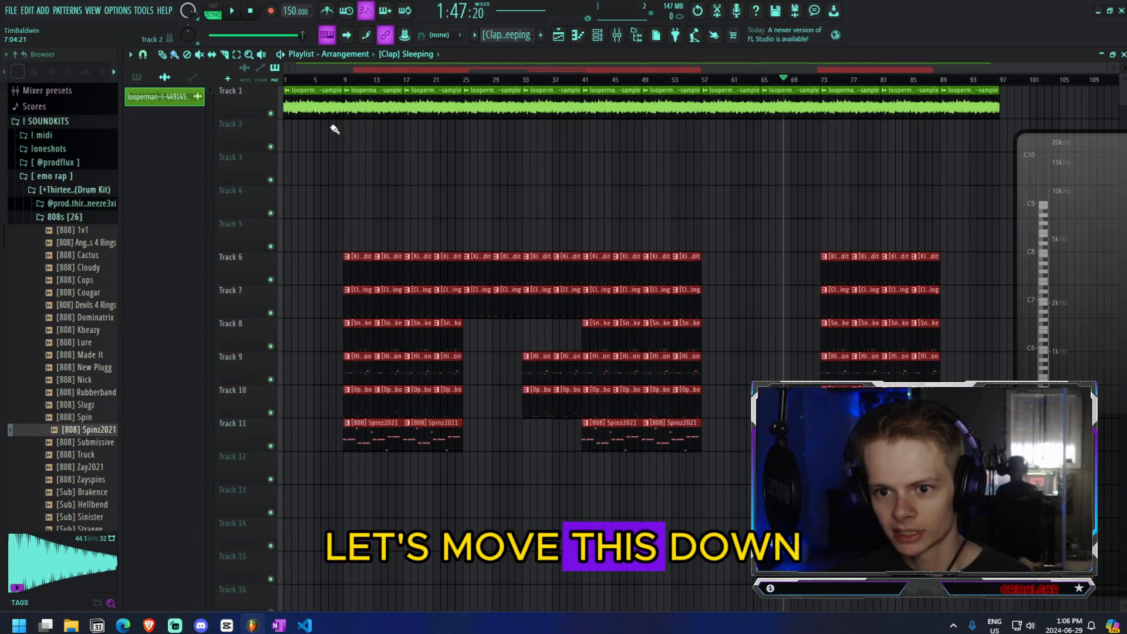
click(479, 170)
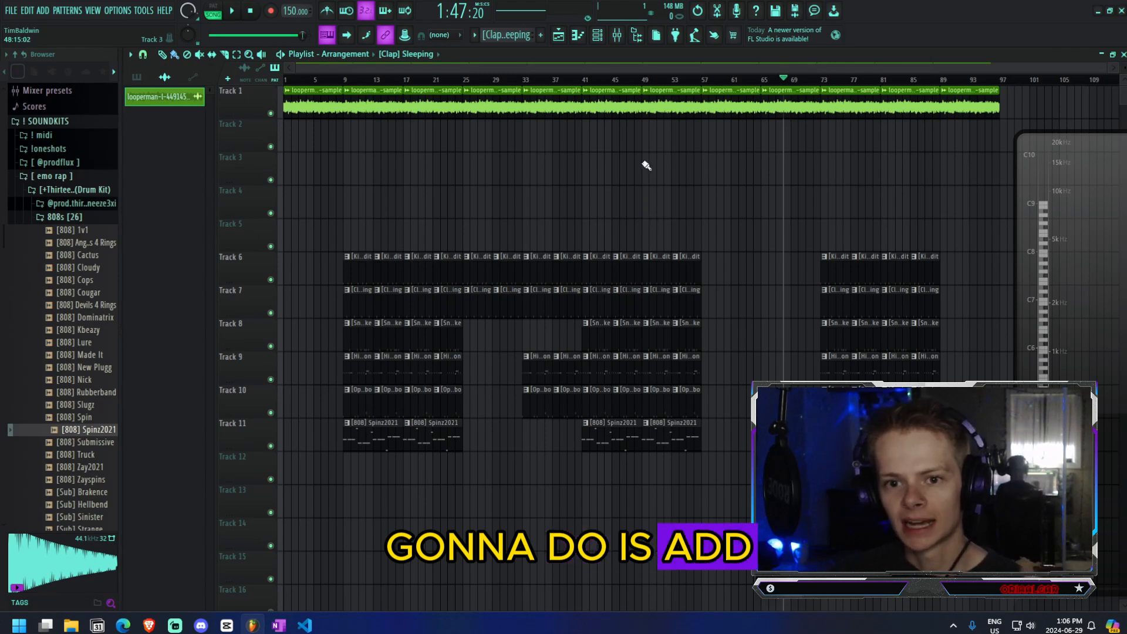
click(710, 171)
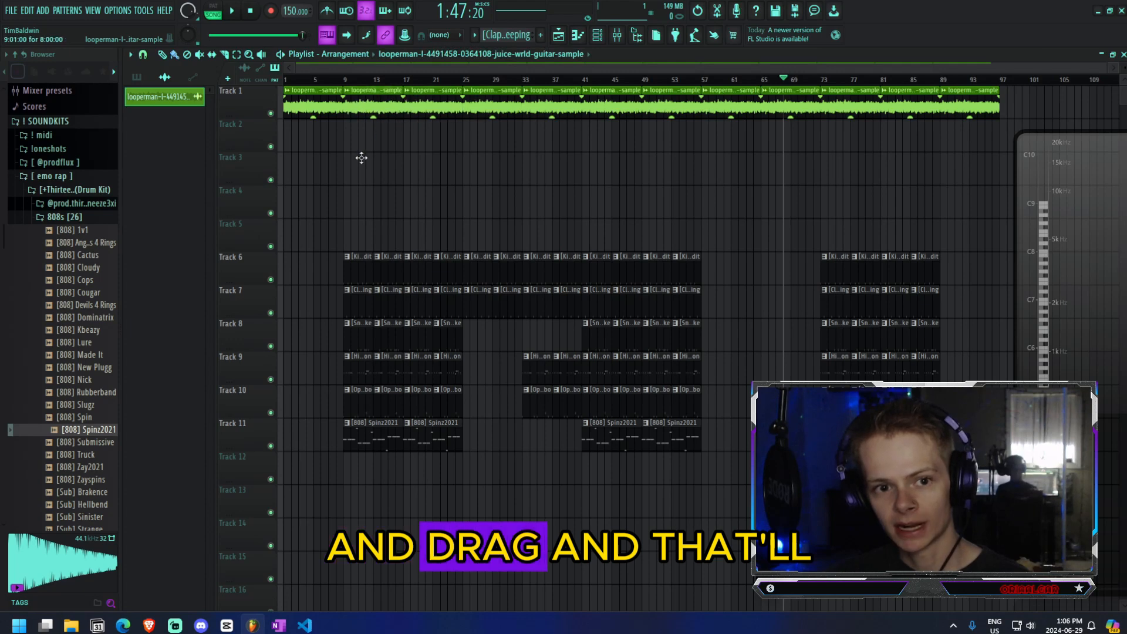
- Copy the bar 9 guitar loop clip down to Track 2 and make the copy unique
drag(364, 142, 367, 143)
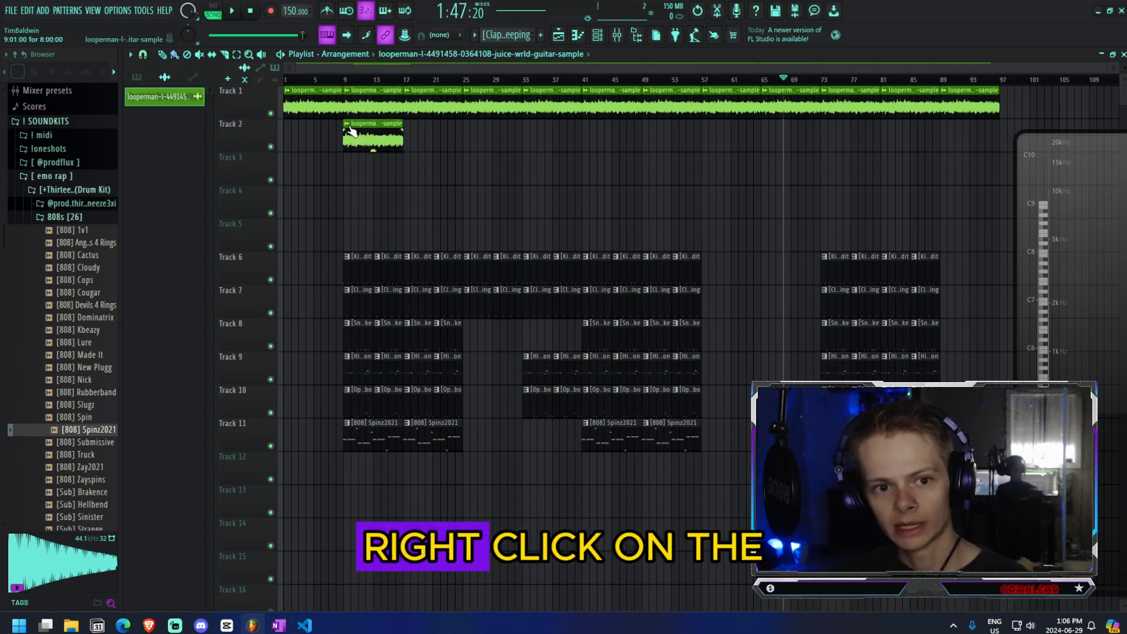
right_click(349, 126)
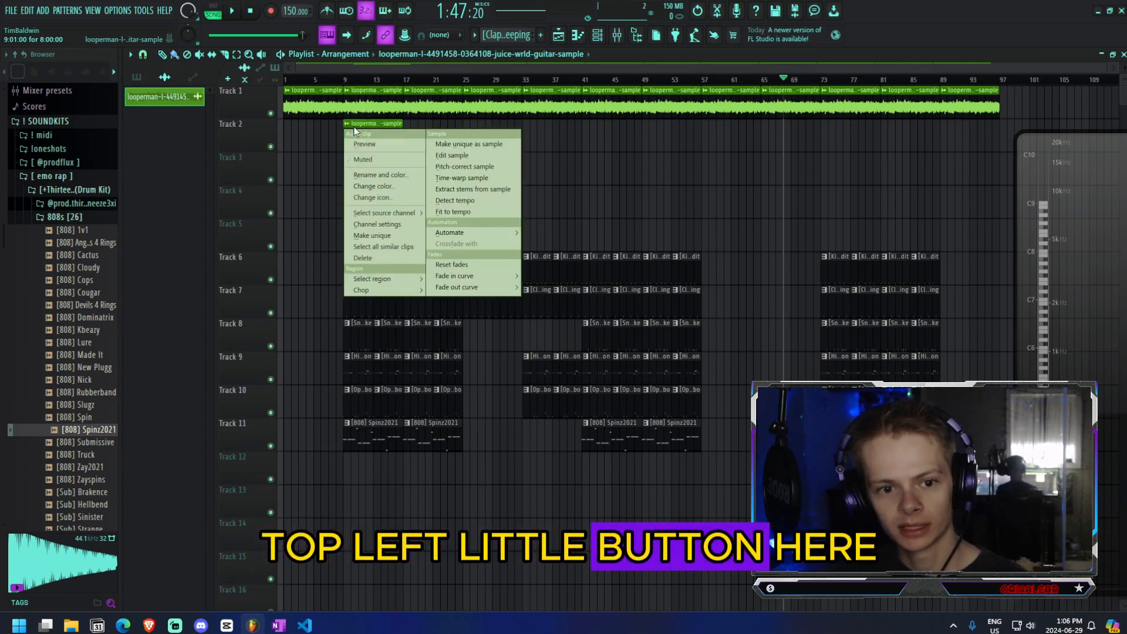
click(372, 236)
- Route the unique guitar loop copy to mixer track 10
double_click(373, 124)
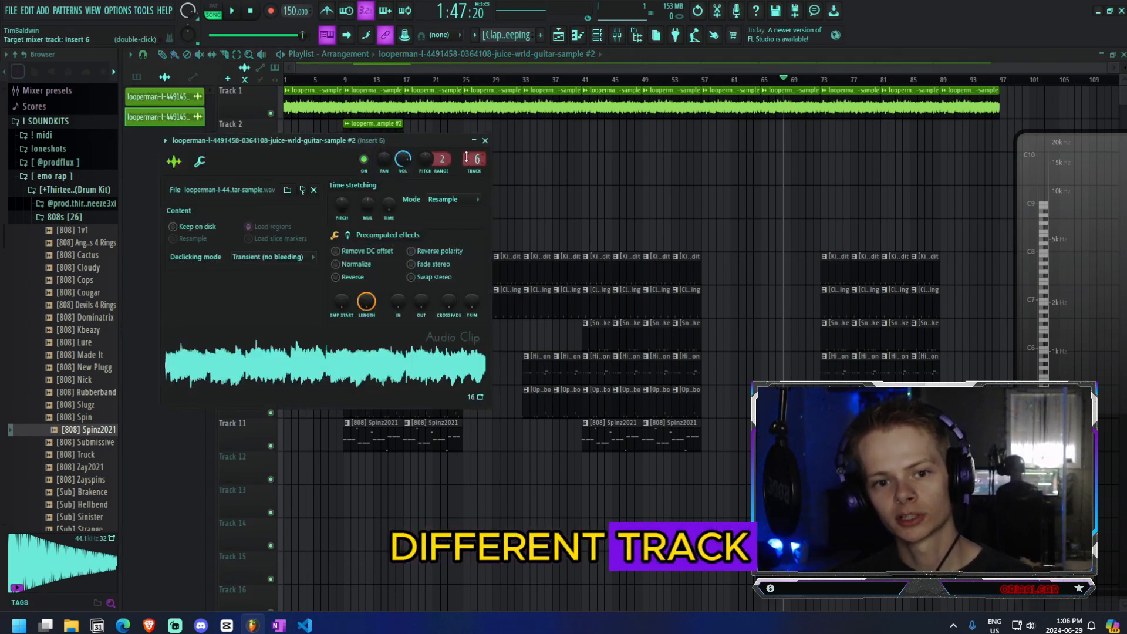
click(485, 142)
- Load kHs Bitcrush and kHs Reverb on Insert 10, with their mix levels turned down to about 7% and 12%
key(F9)
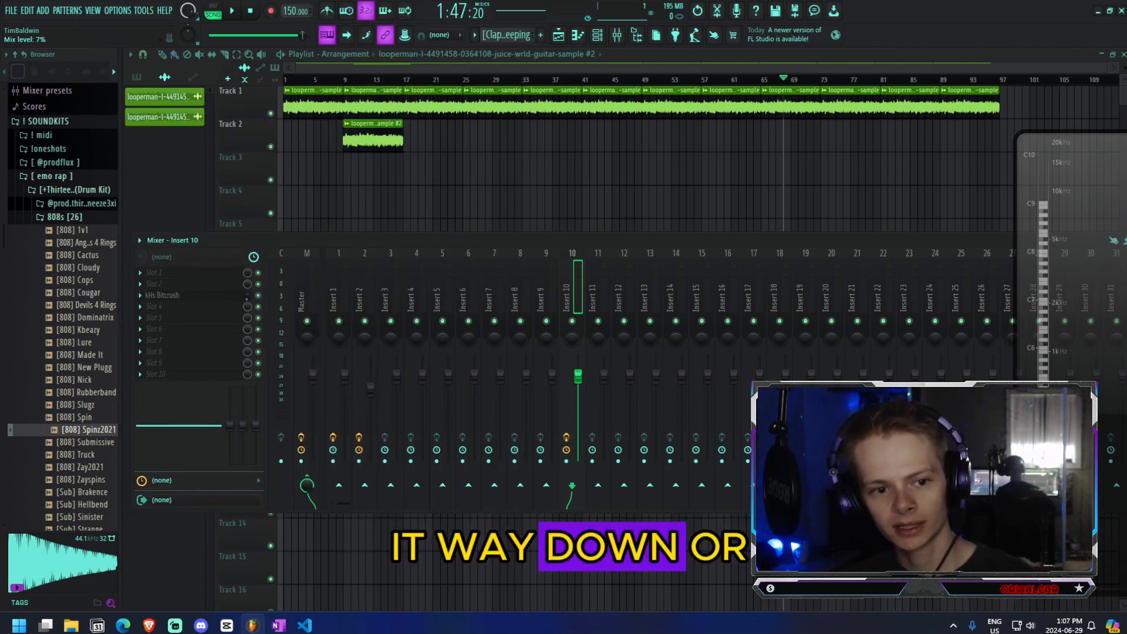
click(176, 306)
click(424, 323)
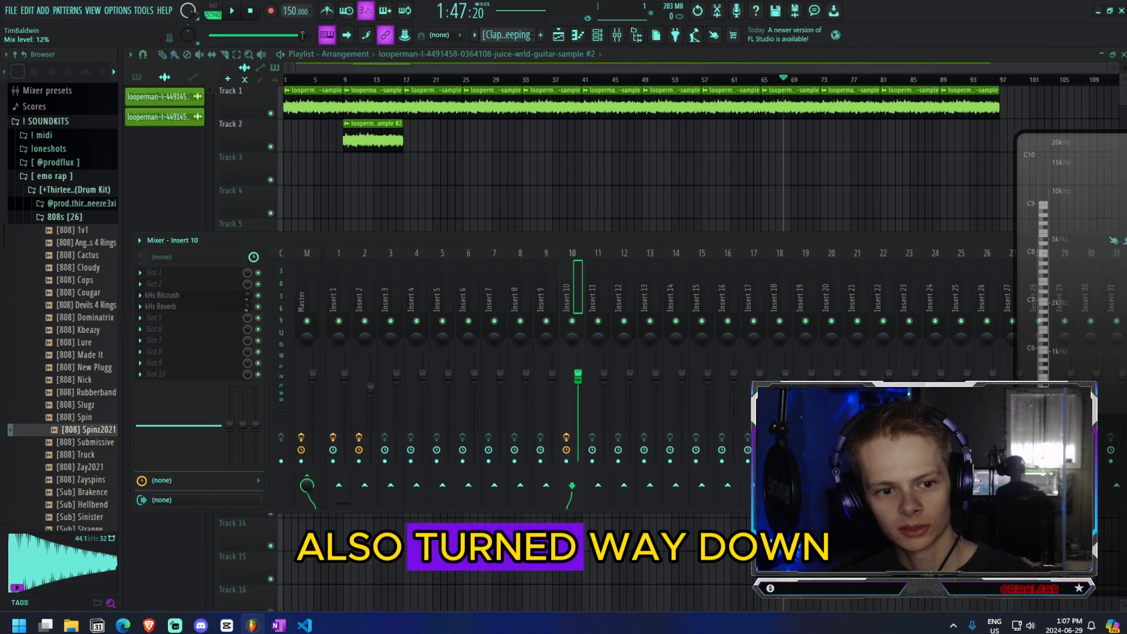
- Load Gross Beat into slot 5 of Insert 10, choose the Basic 3 time pattern, and move its window aside
click(194, 318)
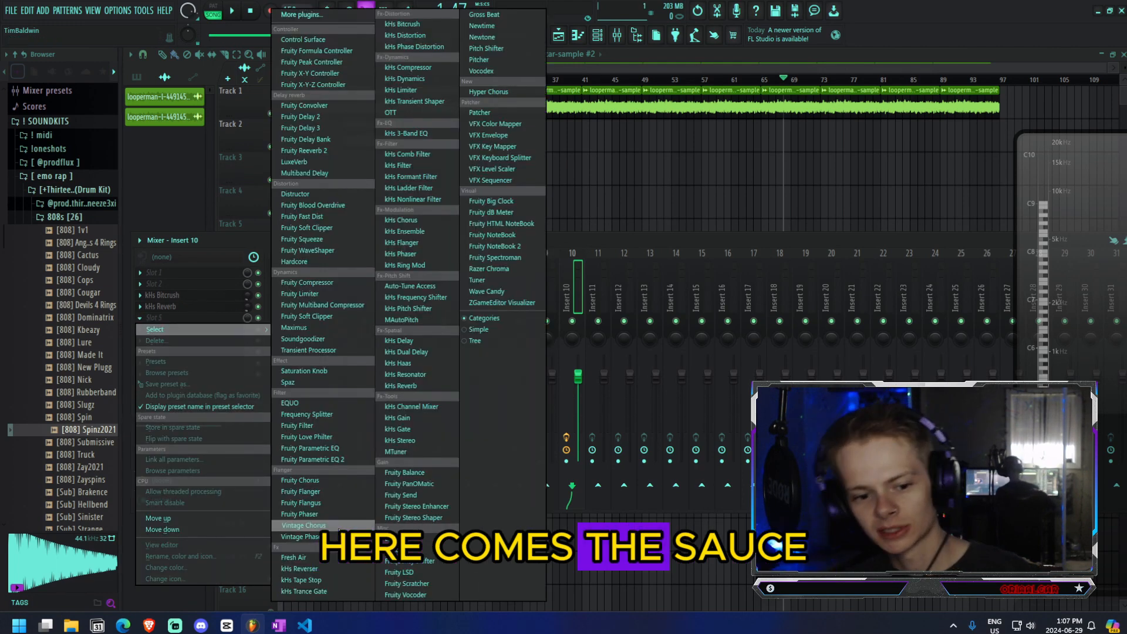
click(483, 15)
click(258, 224)
click(252, 235)
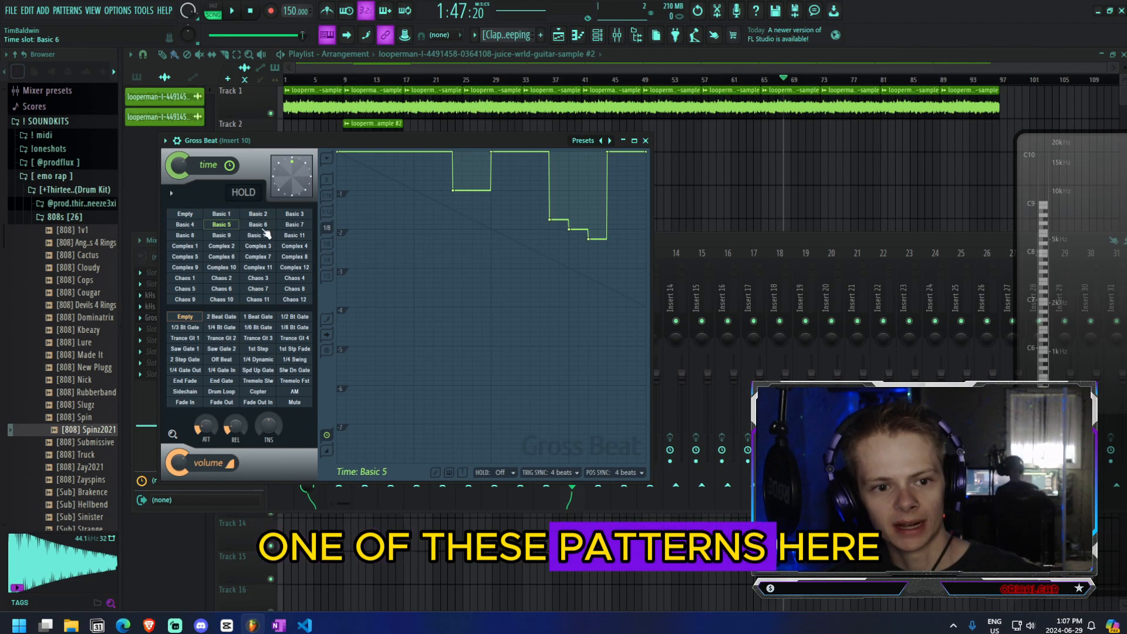
click(294, 214)
drag(522, 141, 833, 198)
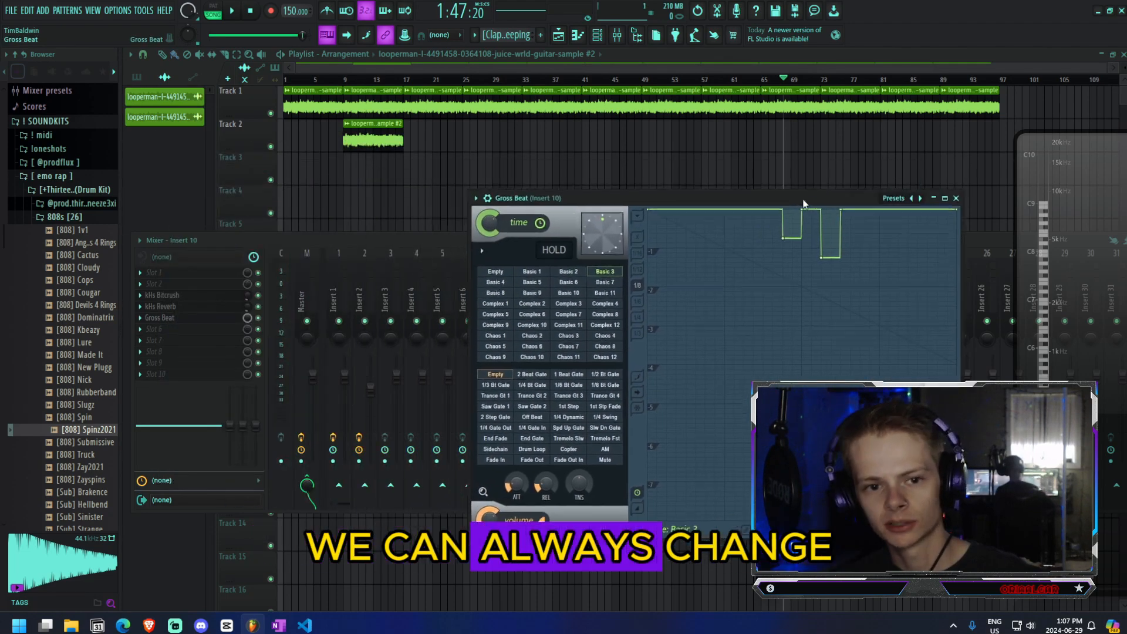
- Raise the pitch of the Track 2 guitar loop copy with Auto stretch mode, and audition it soloed from bar 9
double_click(373, 138)
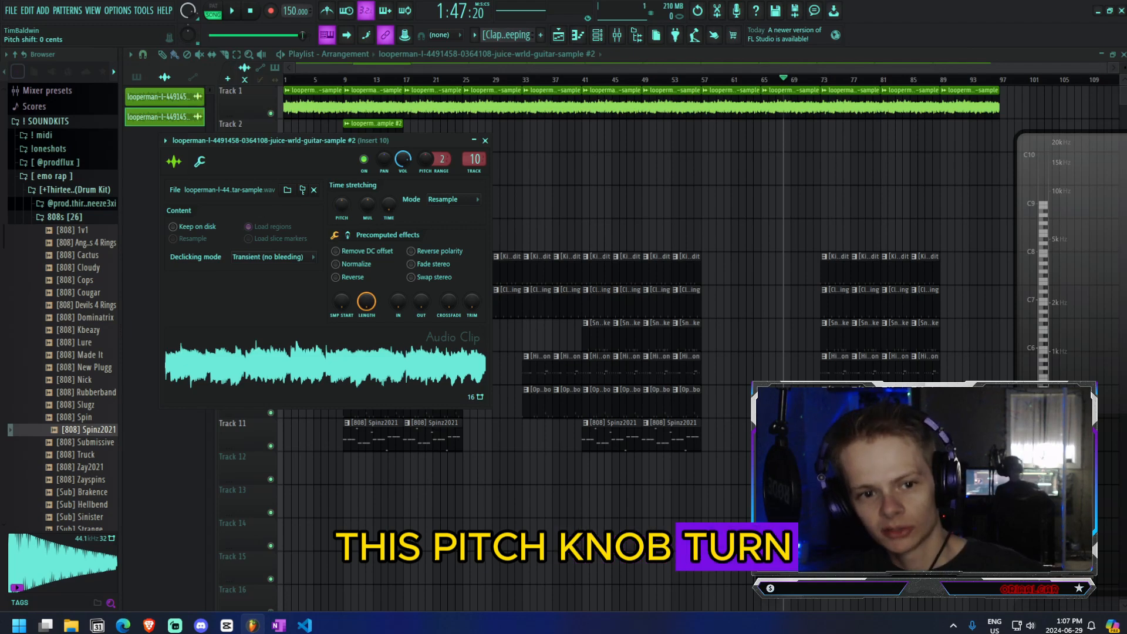
click(351, 82)
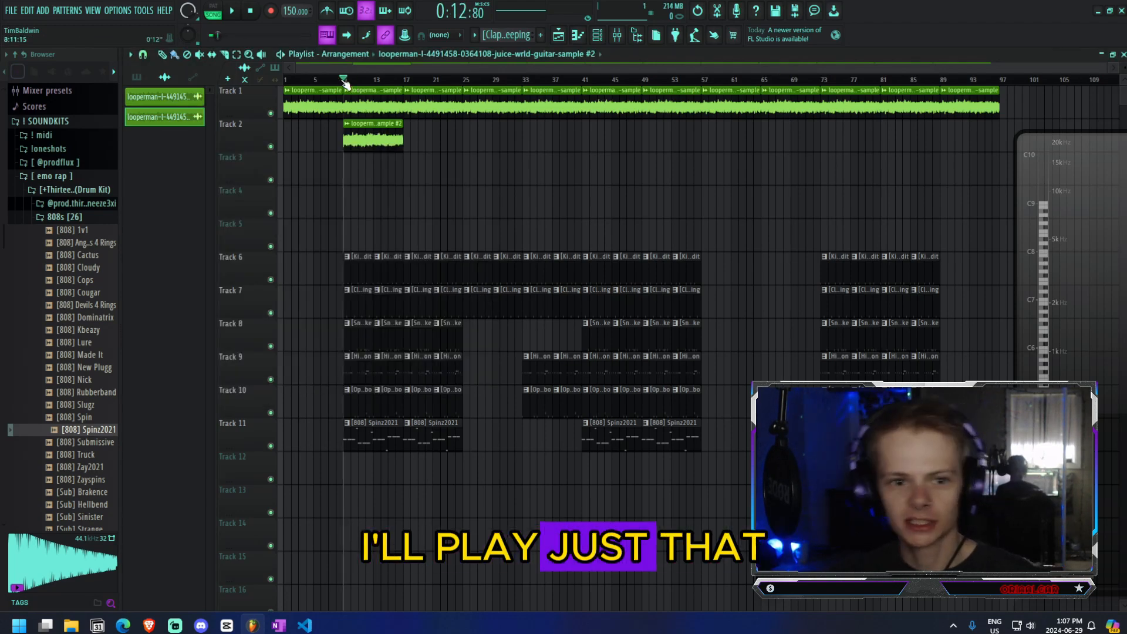
right_click(272, 147)
key(space)
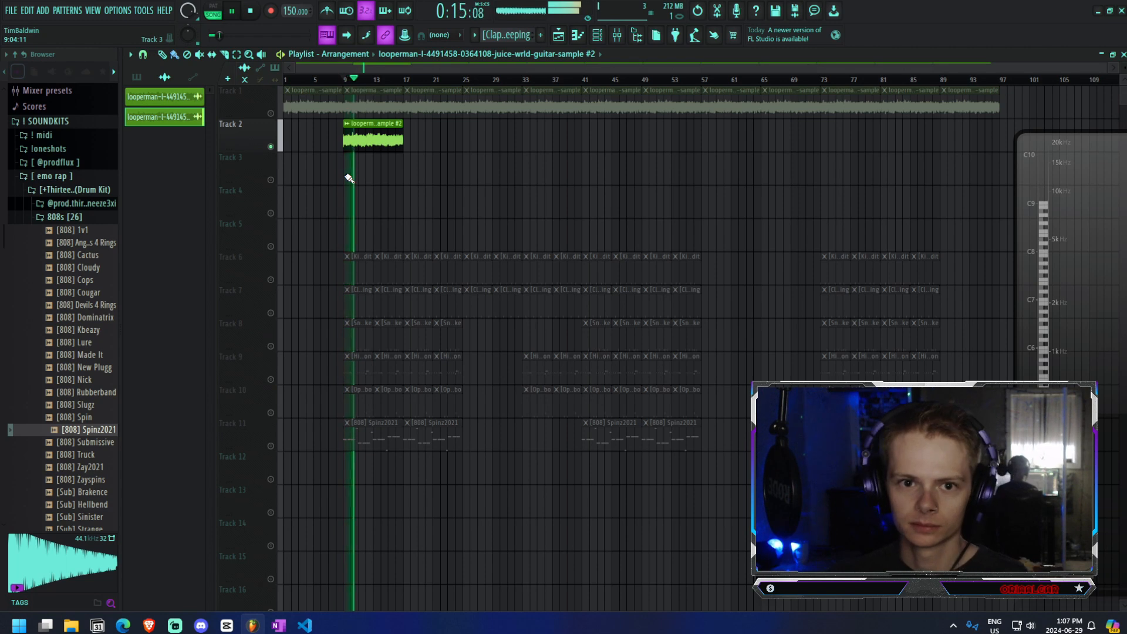
key(space)
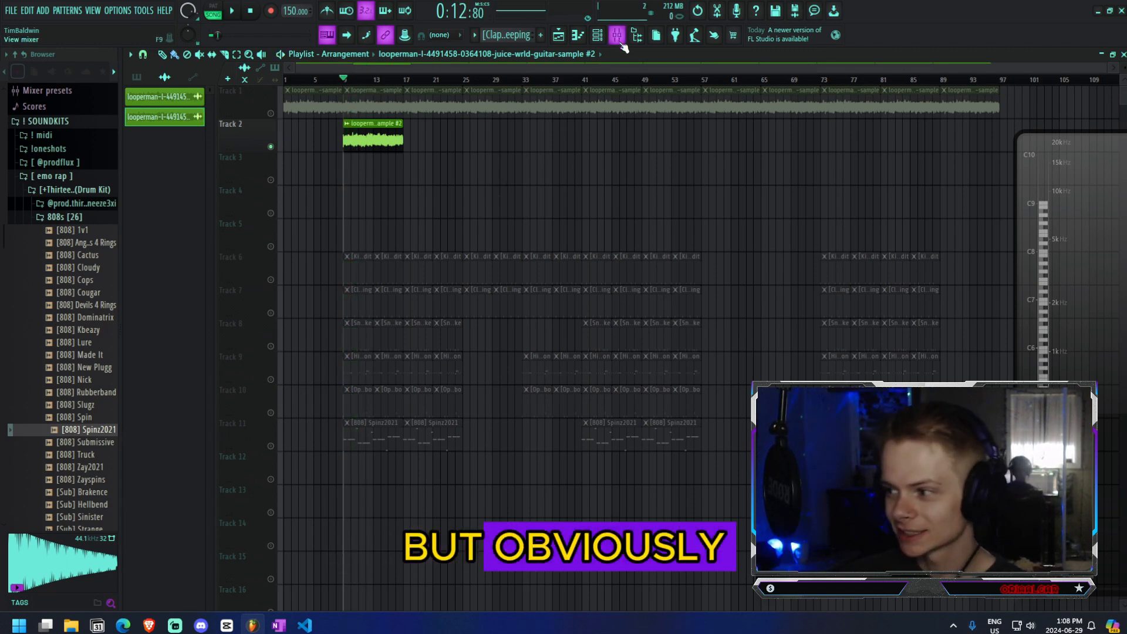
- Lower the Insert 10 volume fader and load Fruity Fast Dist into its slot 6
click(618, 42)
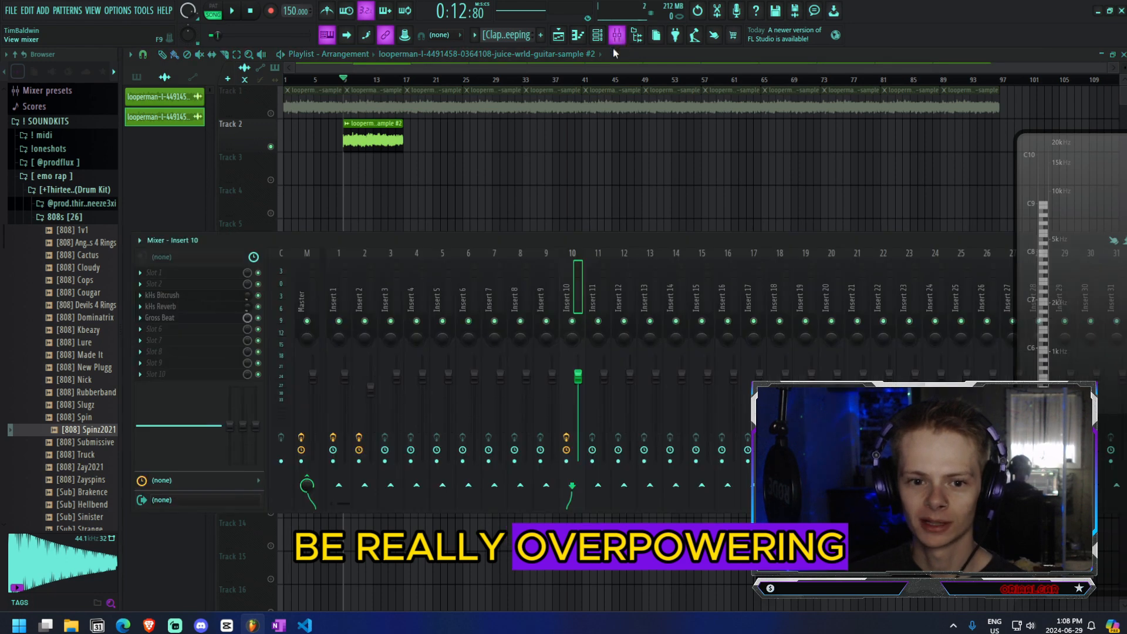
drag(578, 376, 578, 407)
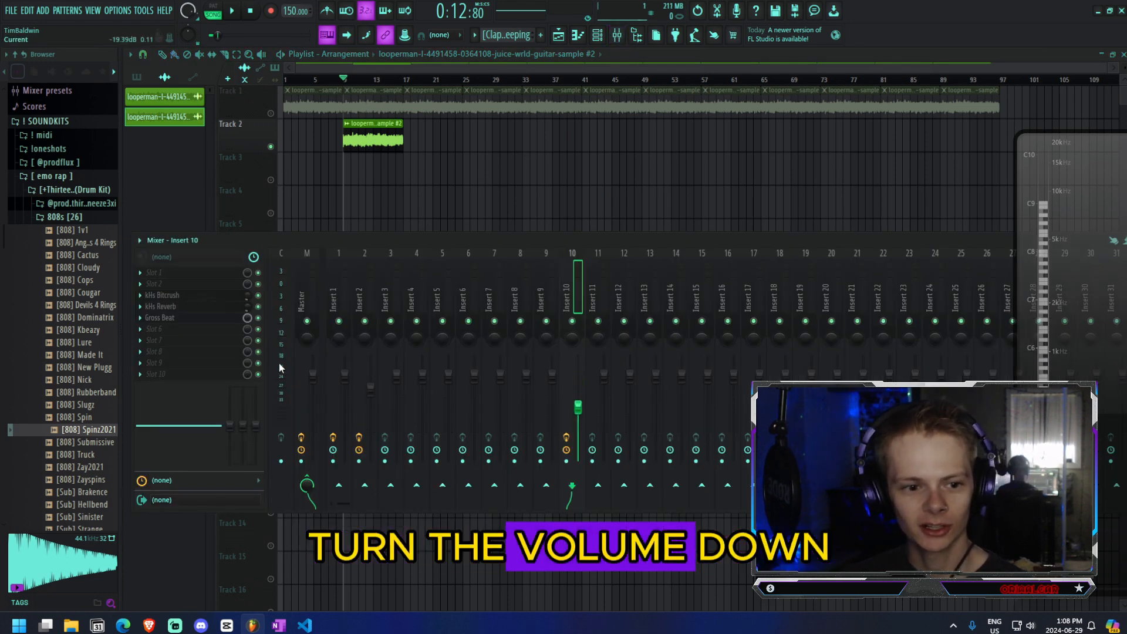
click(168, 330)
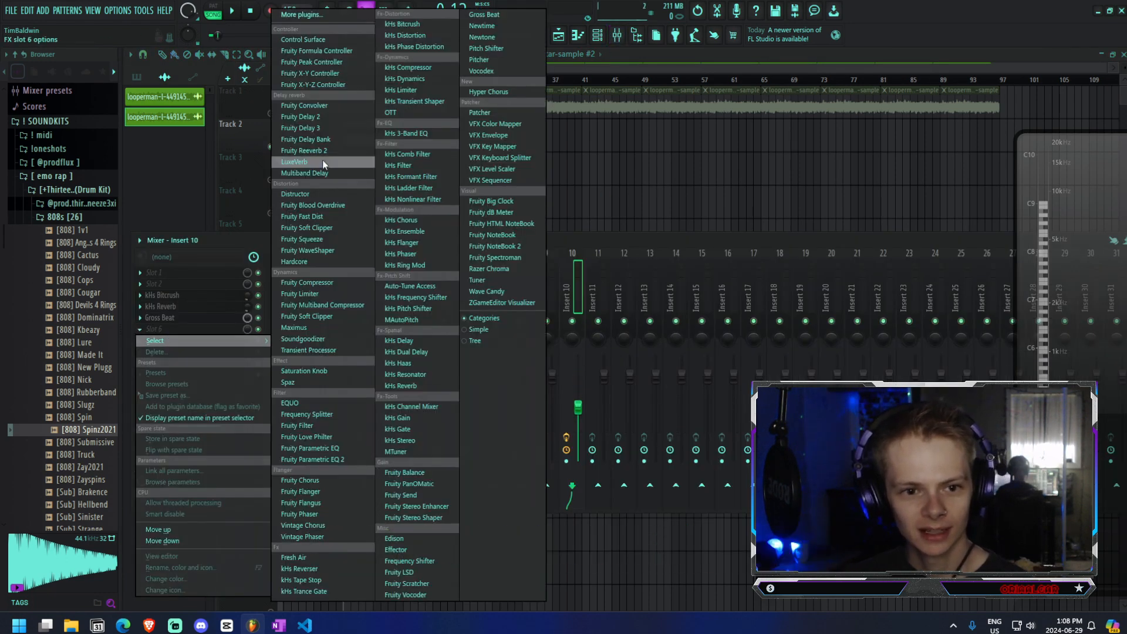
click(327, 217)
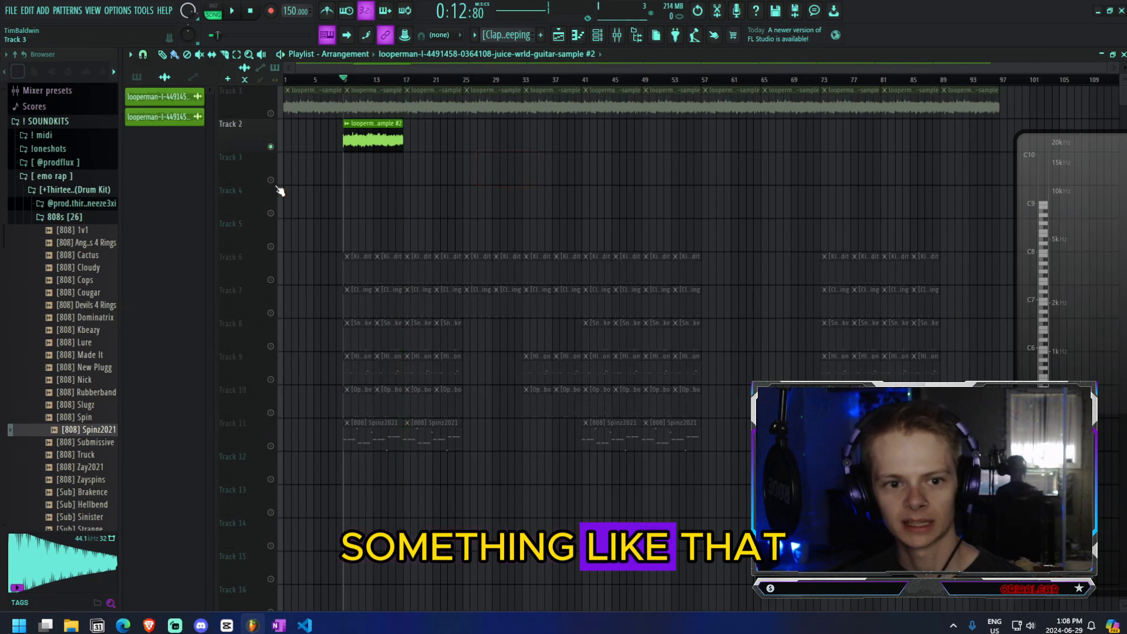
- Unsolo Track 2, audition the loop copy with the full beat, and turn down the copy's channel volume
click(271, 180)
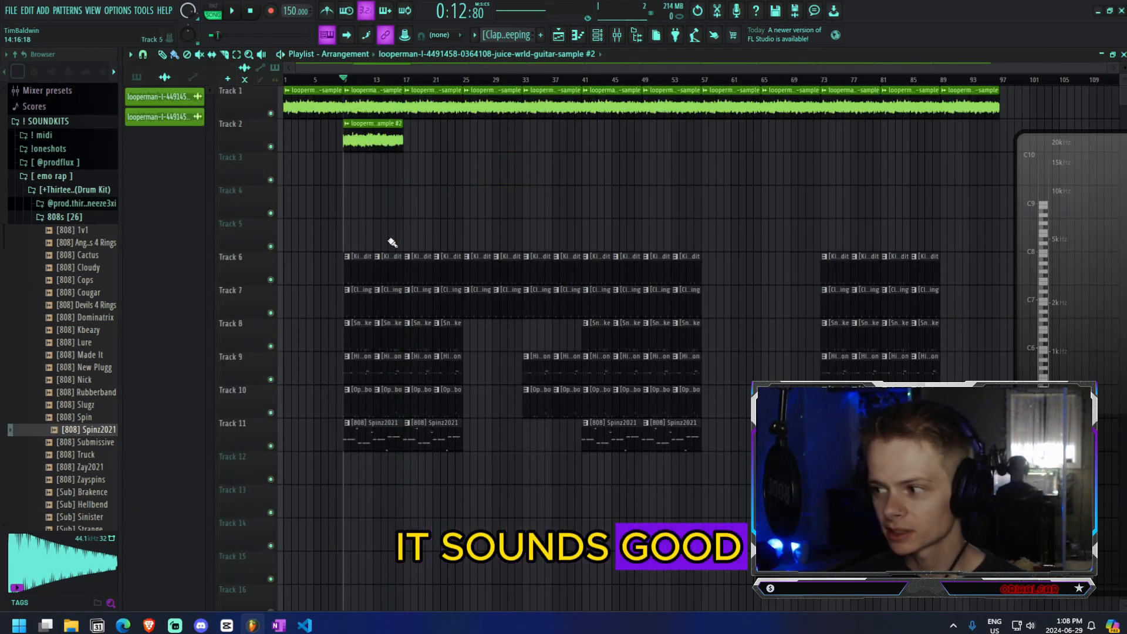
key(space)
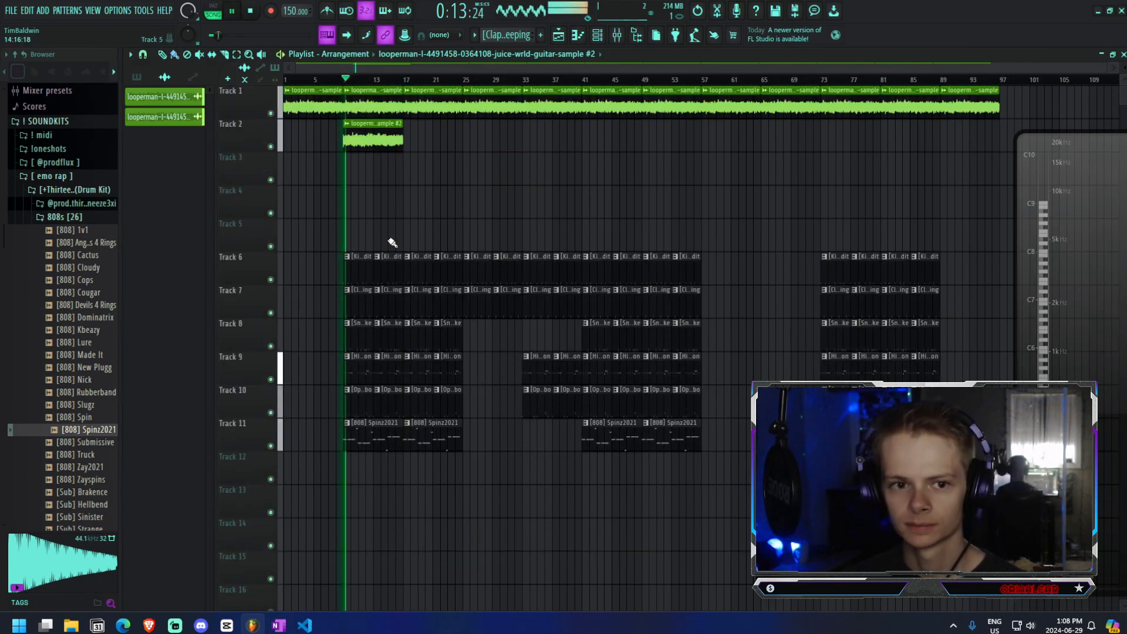
key(space)
double_click(367, 141)
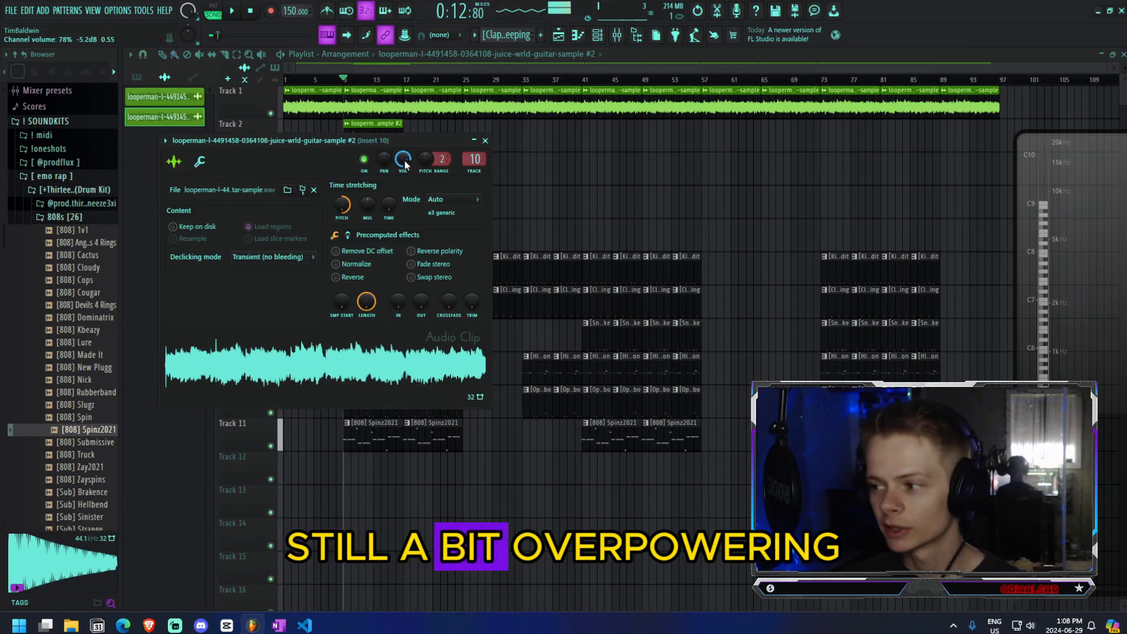
drag(405, 164, 405, 188)
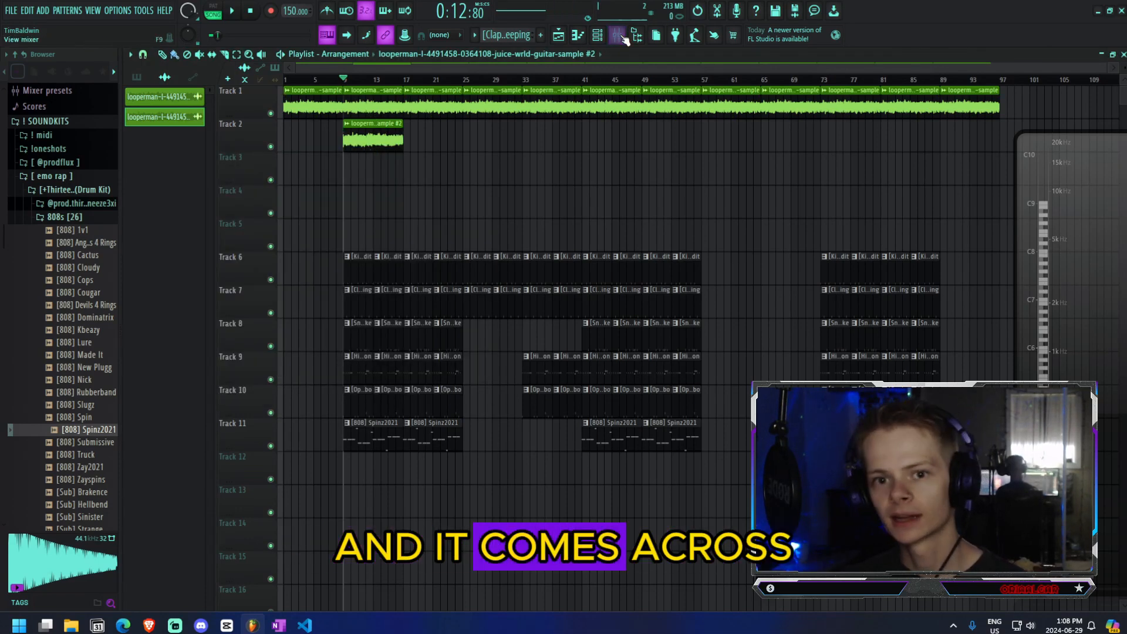
- Load a second Gross Beat into slot 7 of Insert 10 with the Momentary preset and the 1/2 Speed time pattern
click(620, 36)
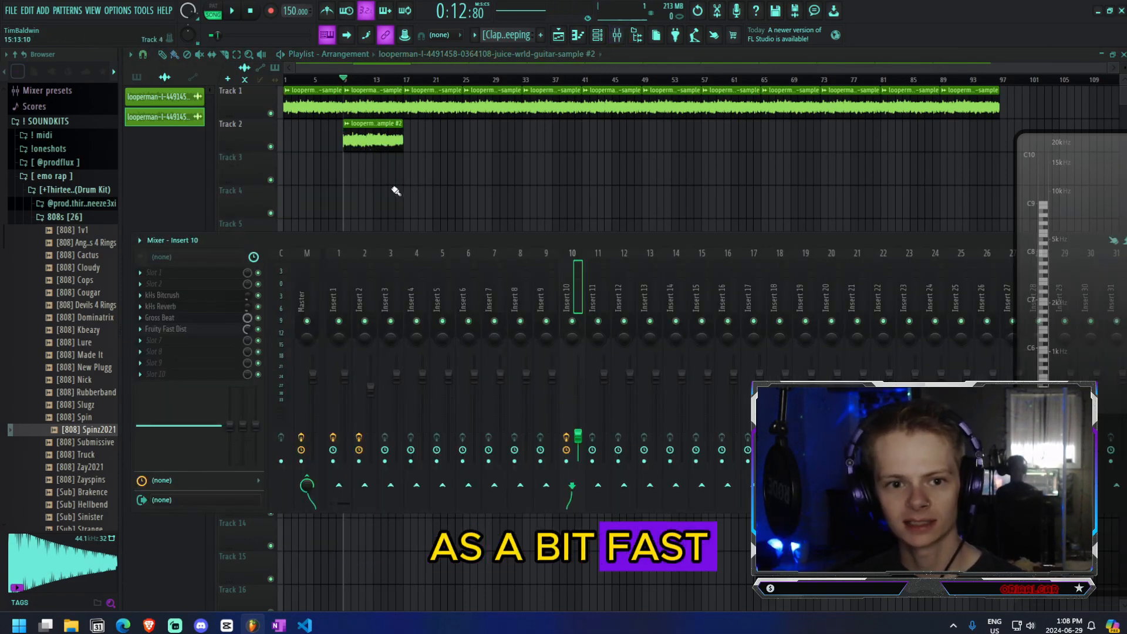
click(178, 345)
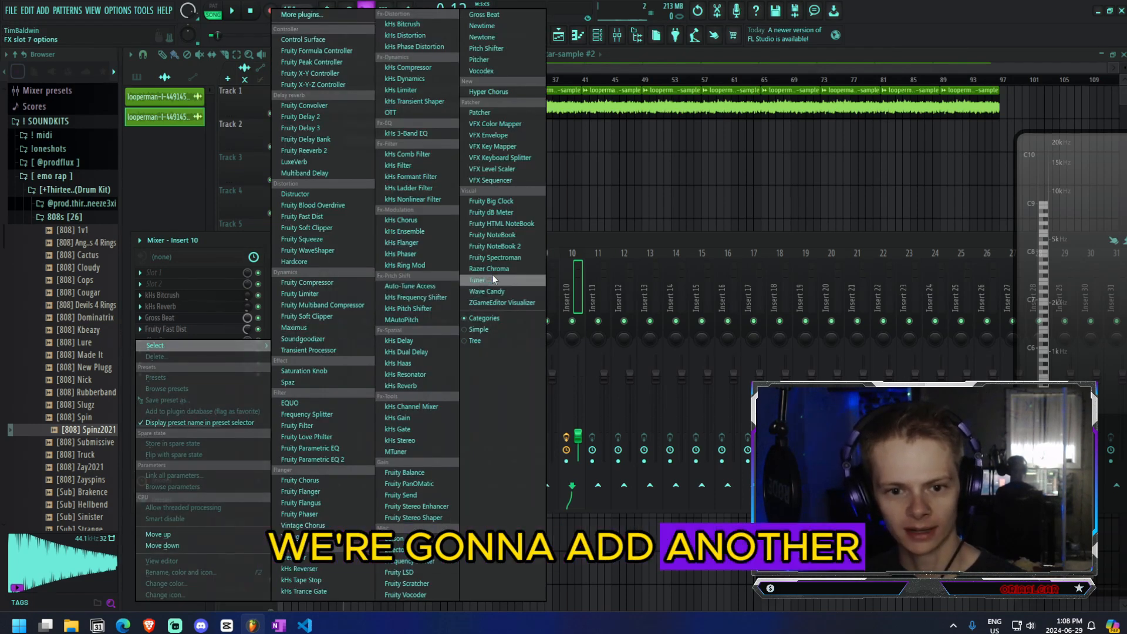
click(484, 14)
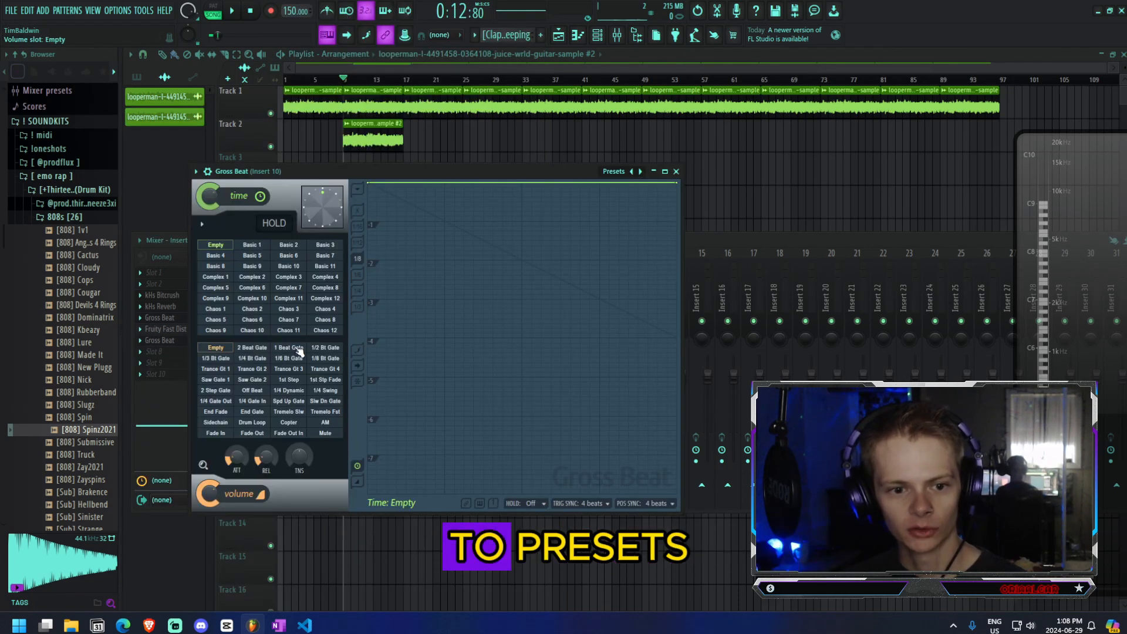
right_click(641, 172)
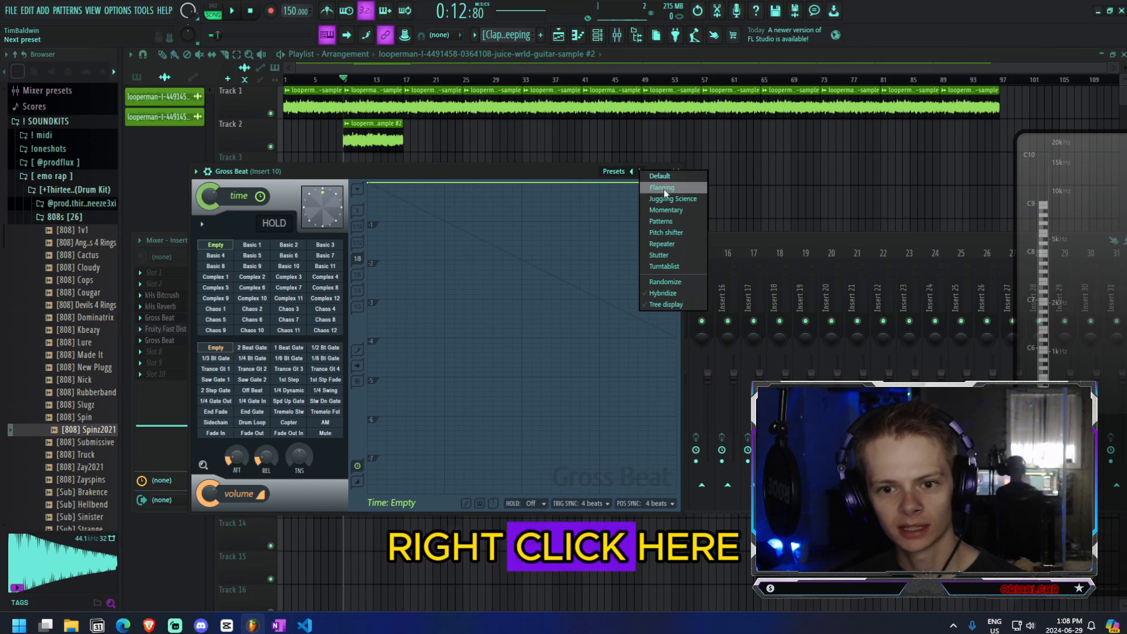
click(677, 211)
click(288, 319)
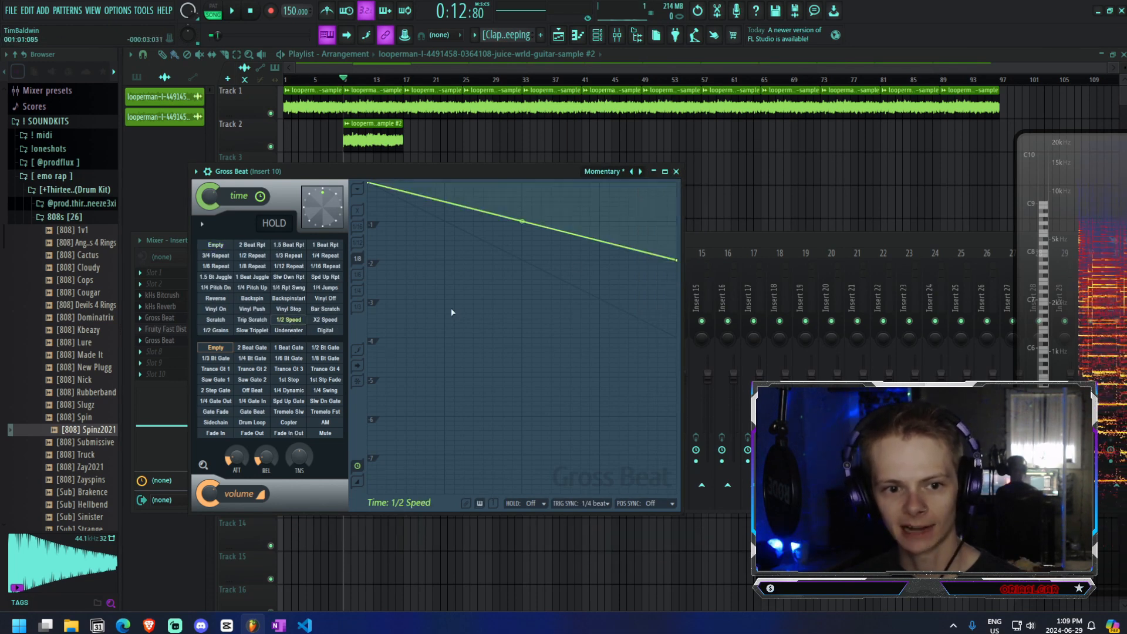
click(676, 171)
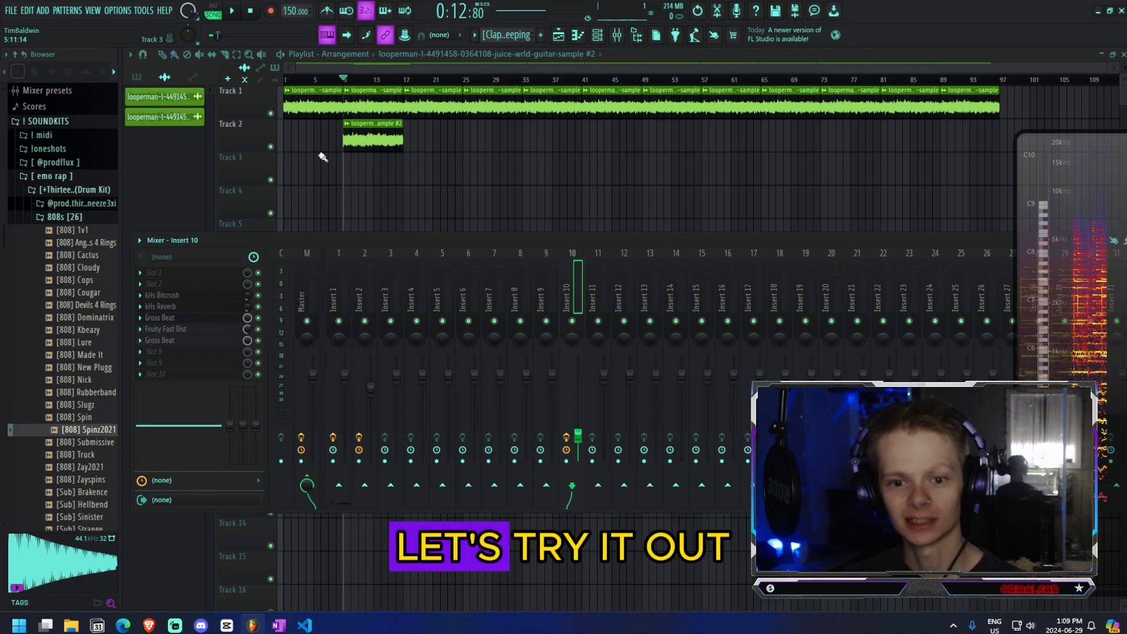
- Raise the guitar loop copy's channel volume and audition the loop copy soloed from bar 9
double_click(364, 136)
drag(403, 159, 403, 147)
key(space)
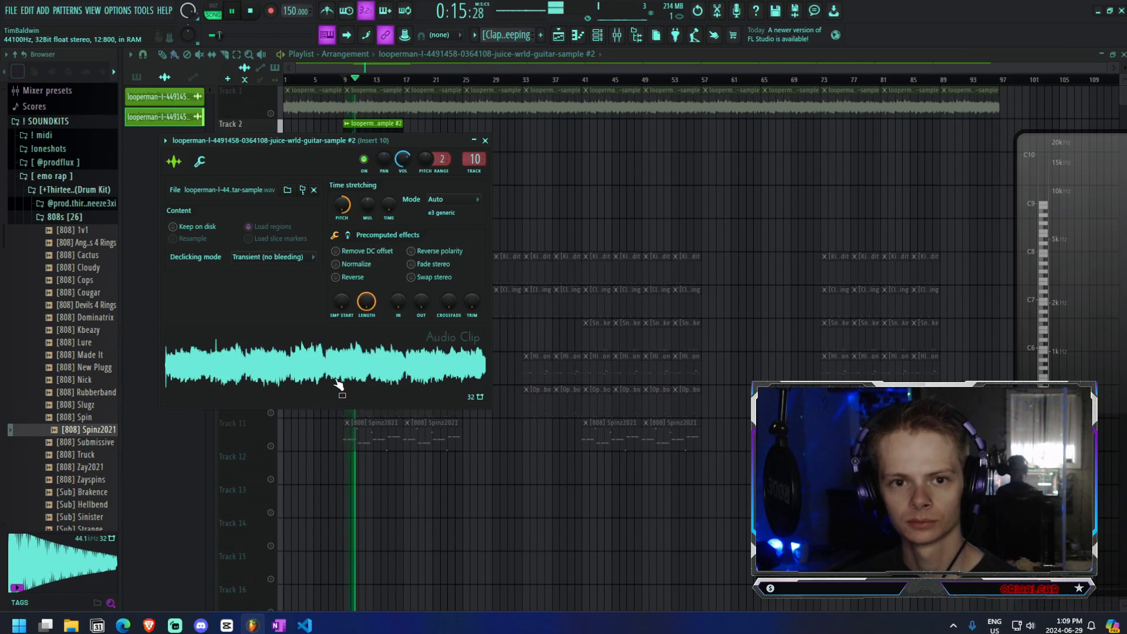
key(space)
- Place the guitar loop copy on Track 2 at bars 17, 49 and 81 instead of bar 9, and unsolo the track
click(485, 141)
drag(378, 124, 895, 130)
right_click(275, 246)
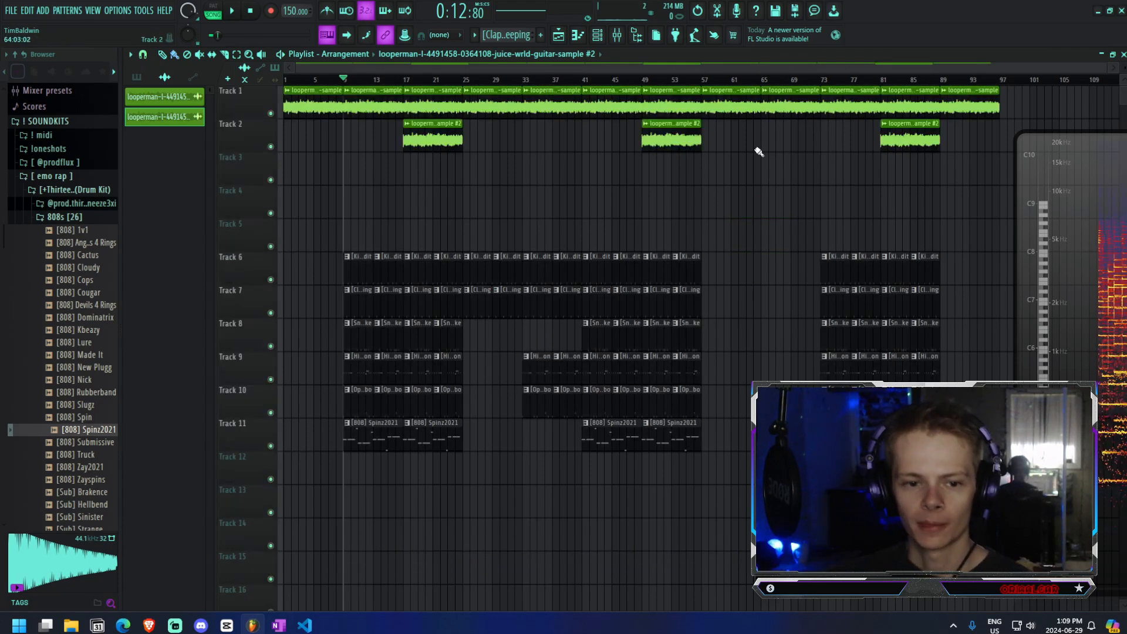
- Check the main guitar sample's mixer routing and load Gross Beat into slot 8 of Insert 1
click(622, 39)
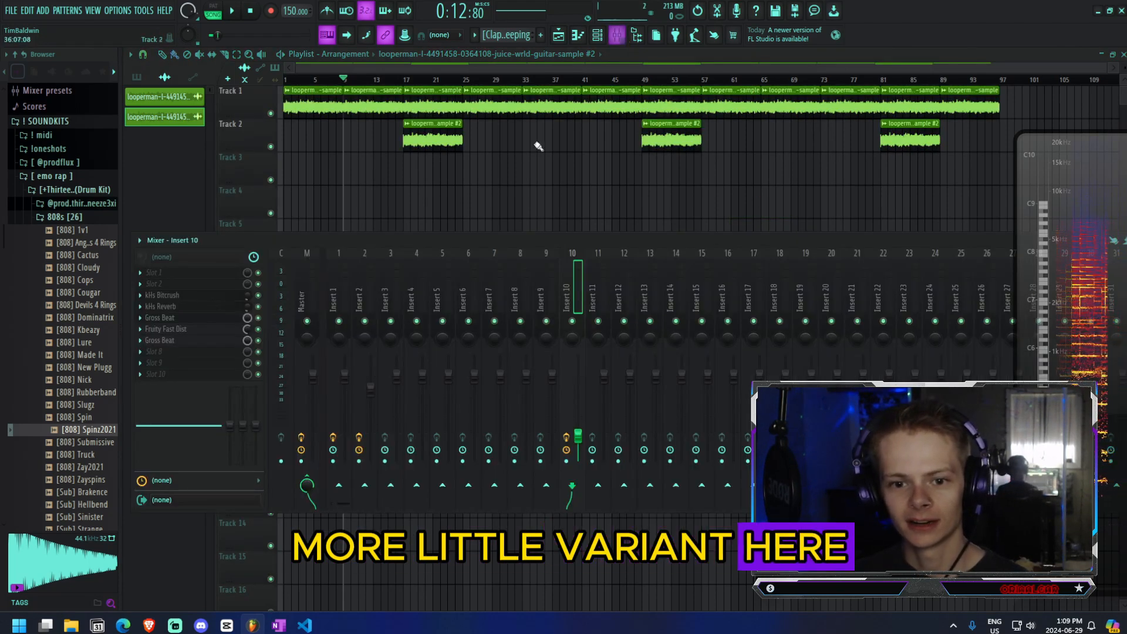
double_click(369, 106)
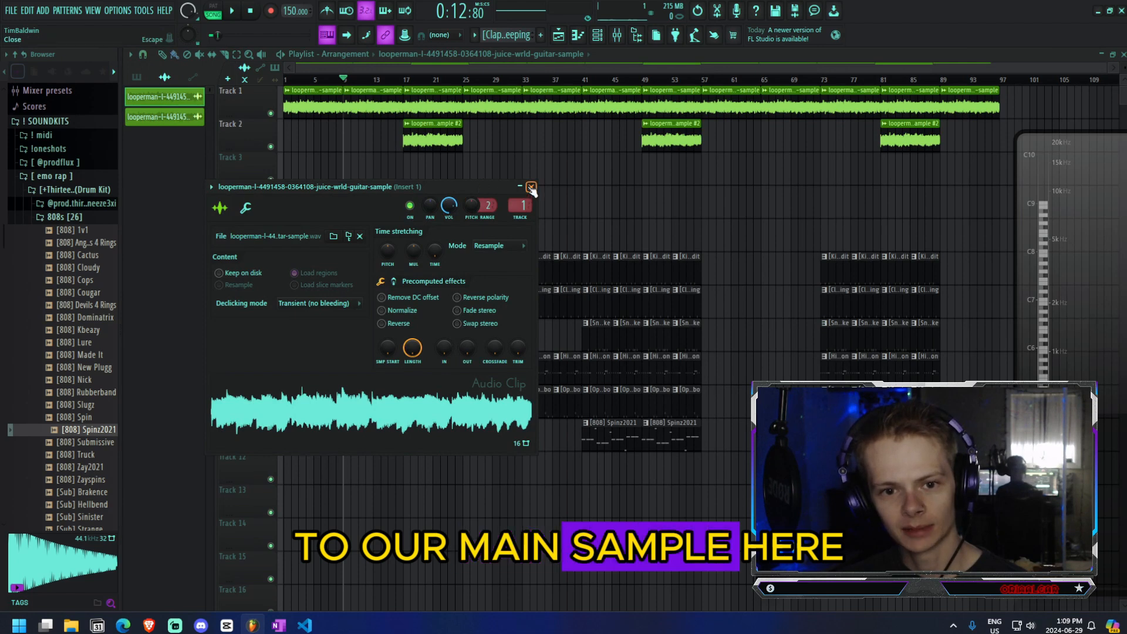
click(532, 188)
click(618, 36)
click(170, 351)
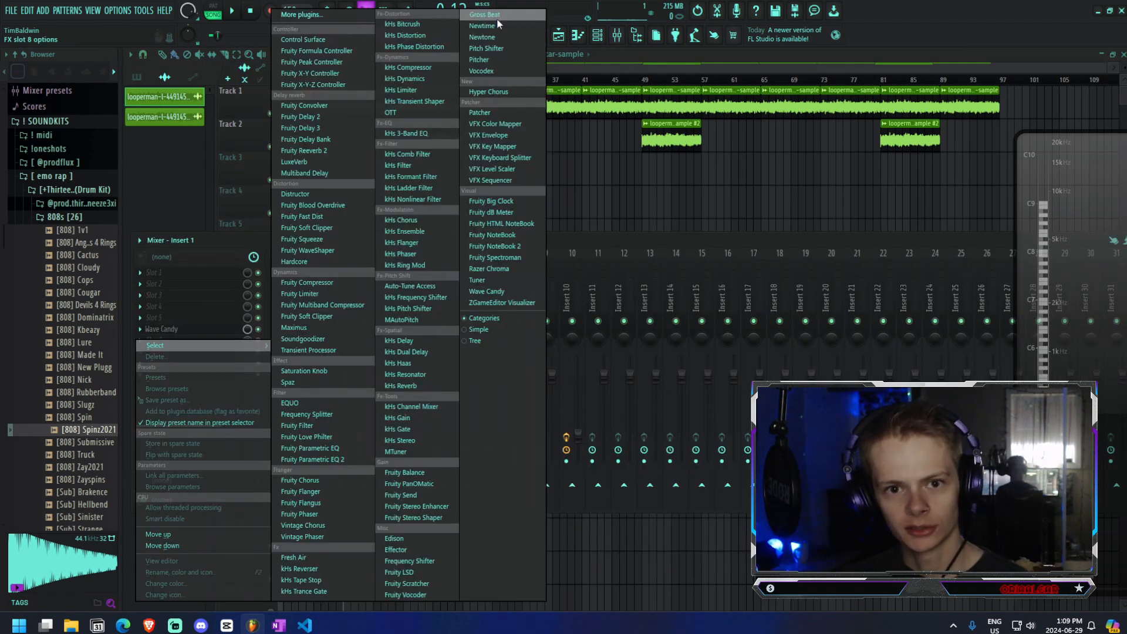
click(497, 21)
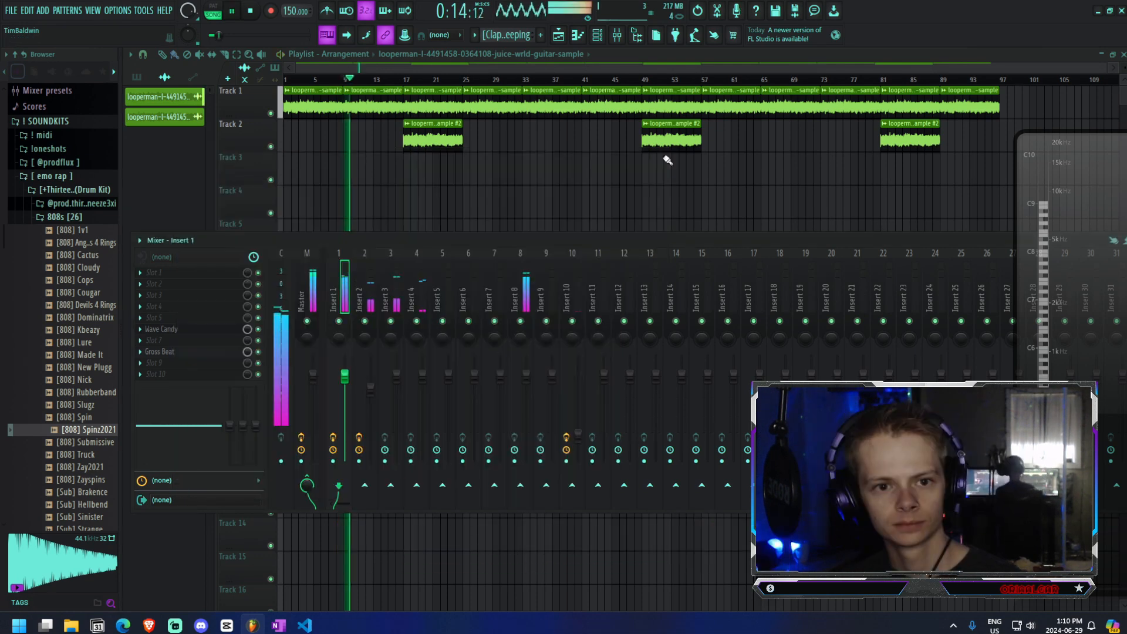
- Stop the audition of the beat, close the mixer, and set the playhead to bar 9
click(569, 36)
key(space)
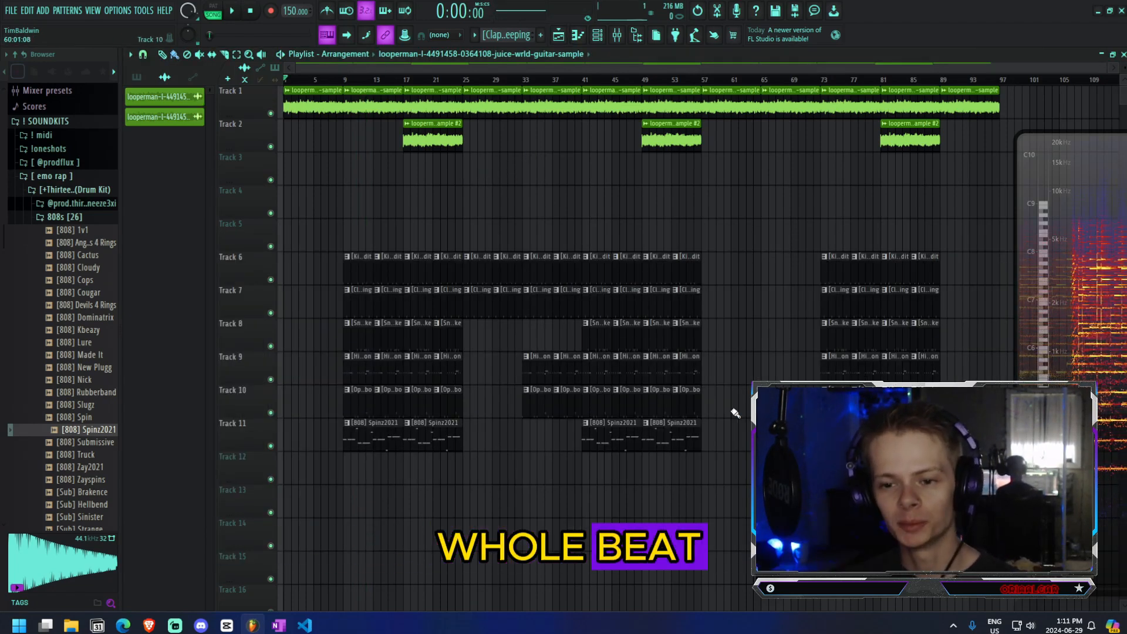
click(343, 79)
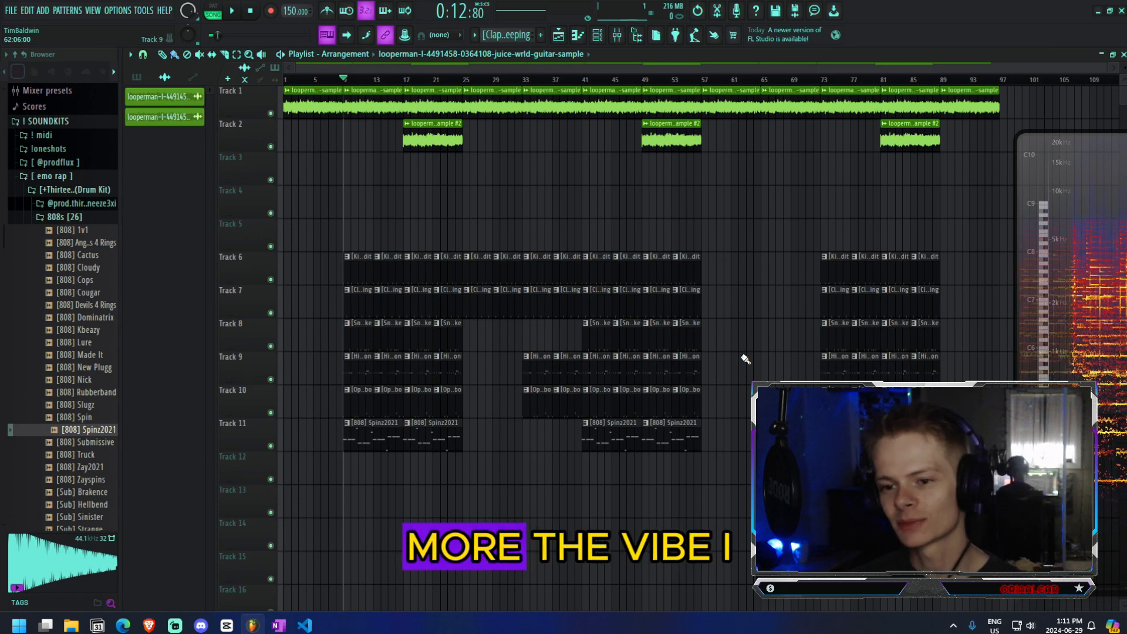
- Move all drum and 808 clips up two tracks so they occupy Tracks 4 to 9, and deselect them
drag(939, 509, 351, 253)
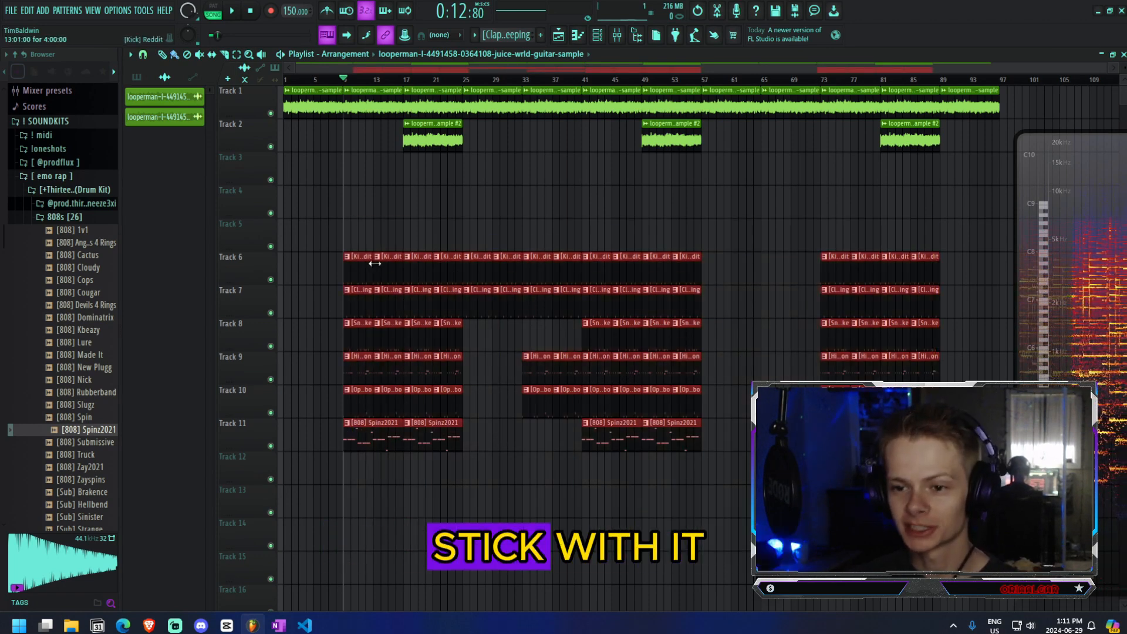
key(shift+Up)
key(shift+Up)
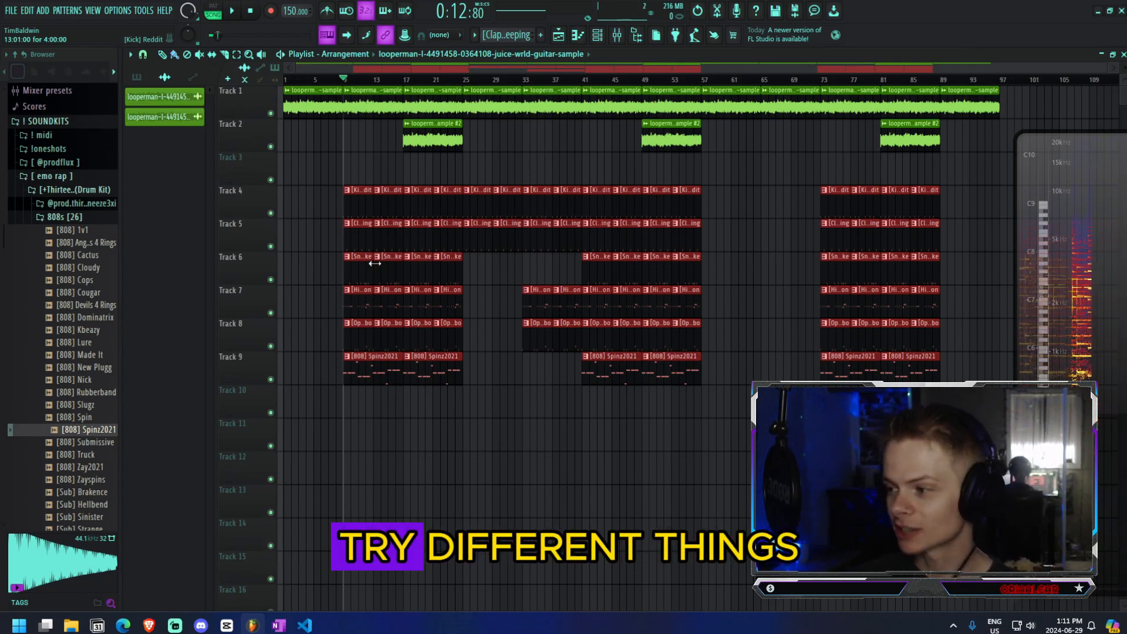
click(554, 468)
right_click(555, 476)
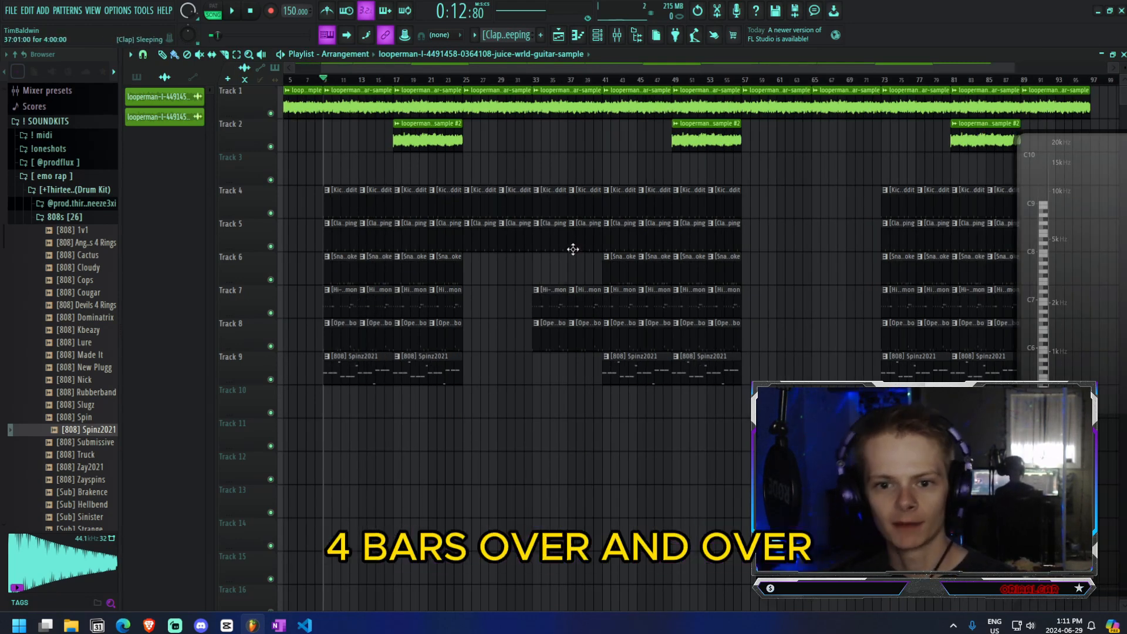
- Show the channel rack
key(F6)
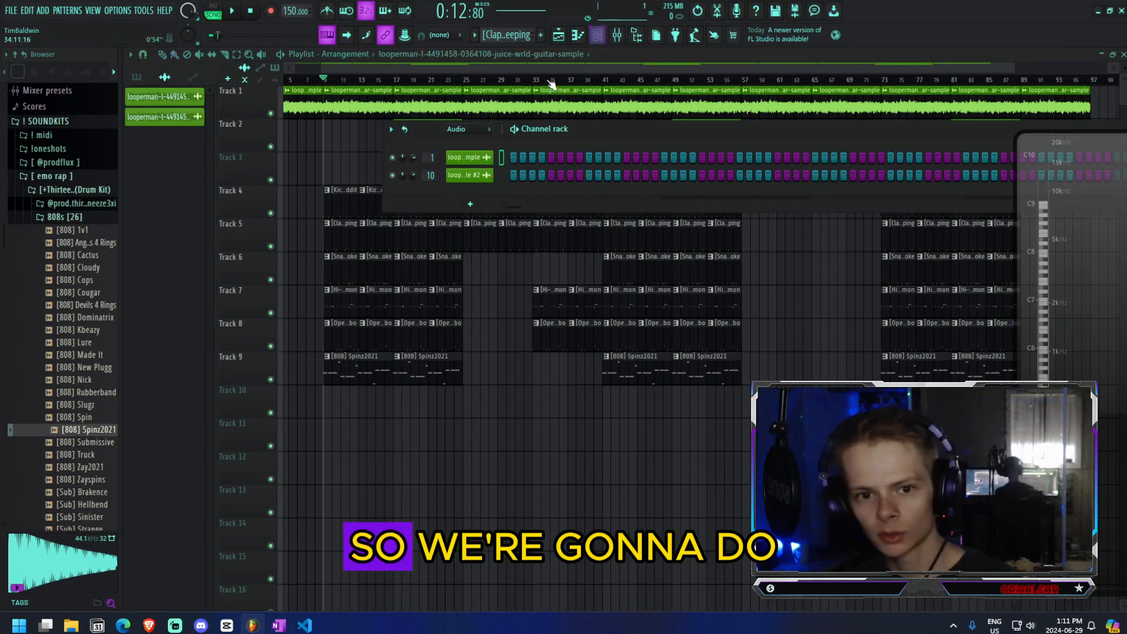
- Reverse the Crash - Peep clip on Track 2 and align its end with the end of the first guitar loop clip
click(461, 142)
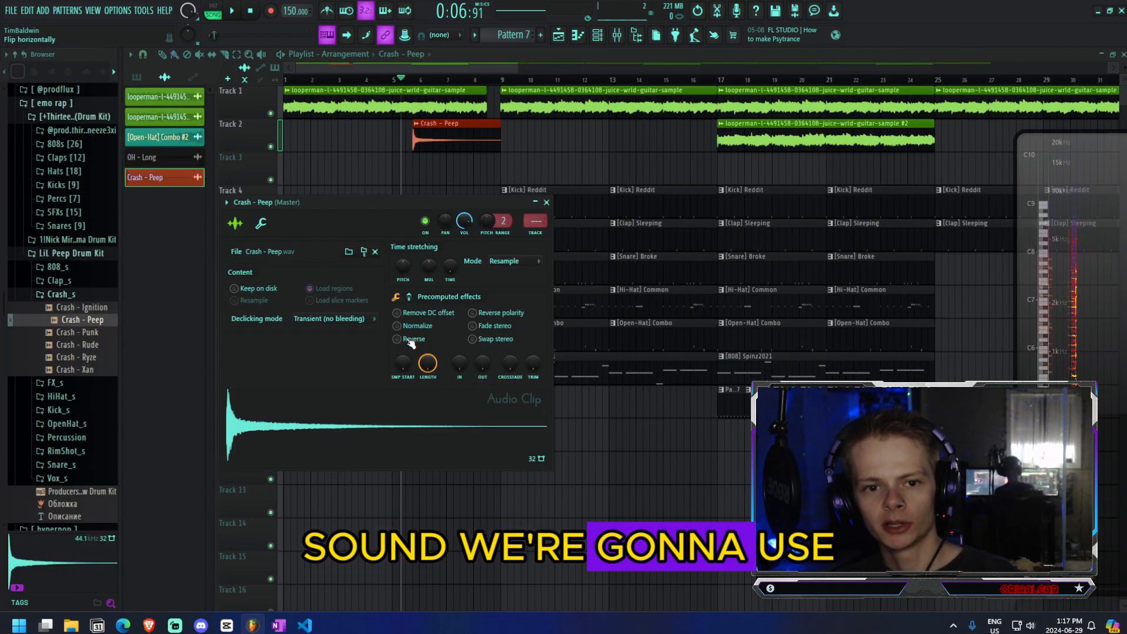
click(399, 341)
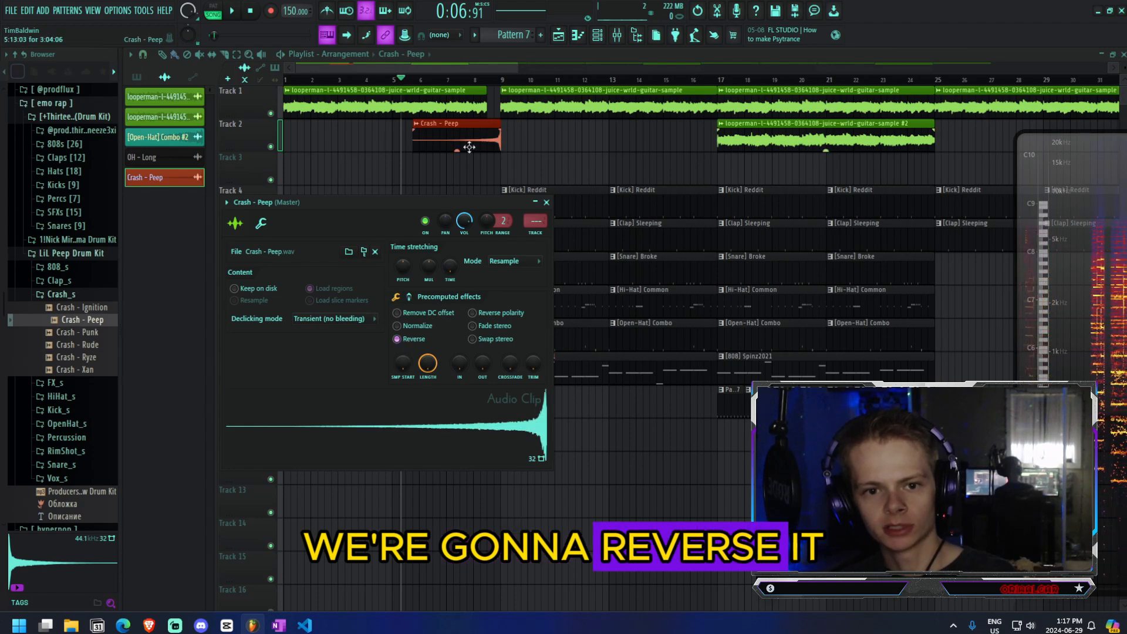
scroll(490, 146, up, 6)
drag(526, 146, 394, 146)
scroll(395, 146, up, 3)
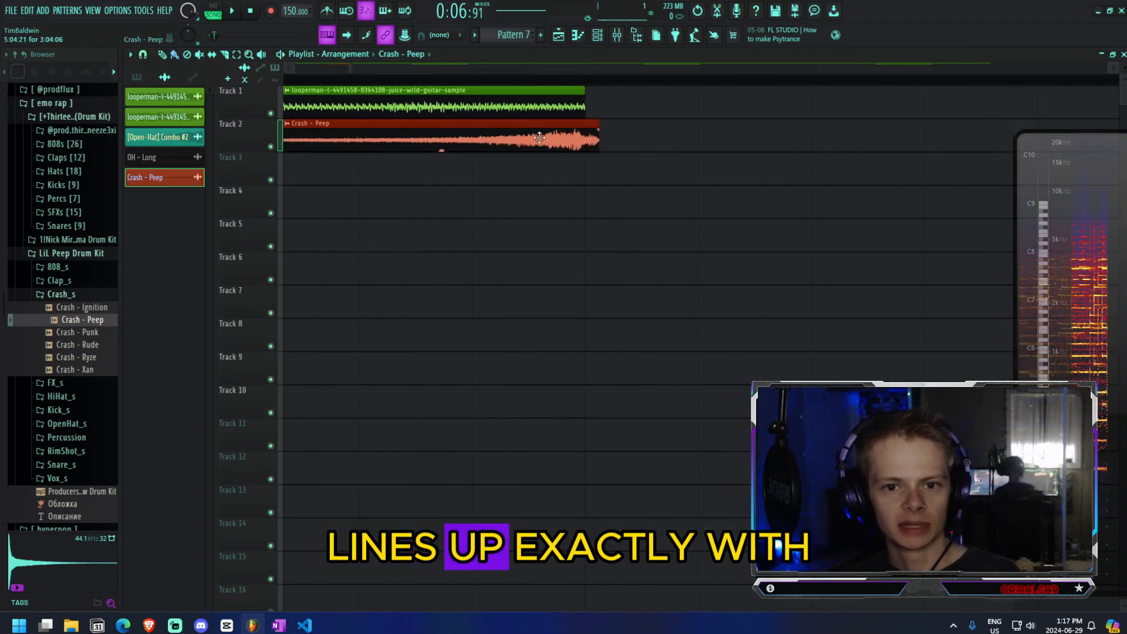
scroll(531, 140, down, 8)
- Turn the Crash - Peep clip's channel volume far down
double_click(505, 140)
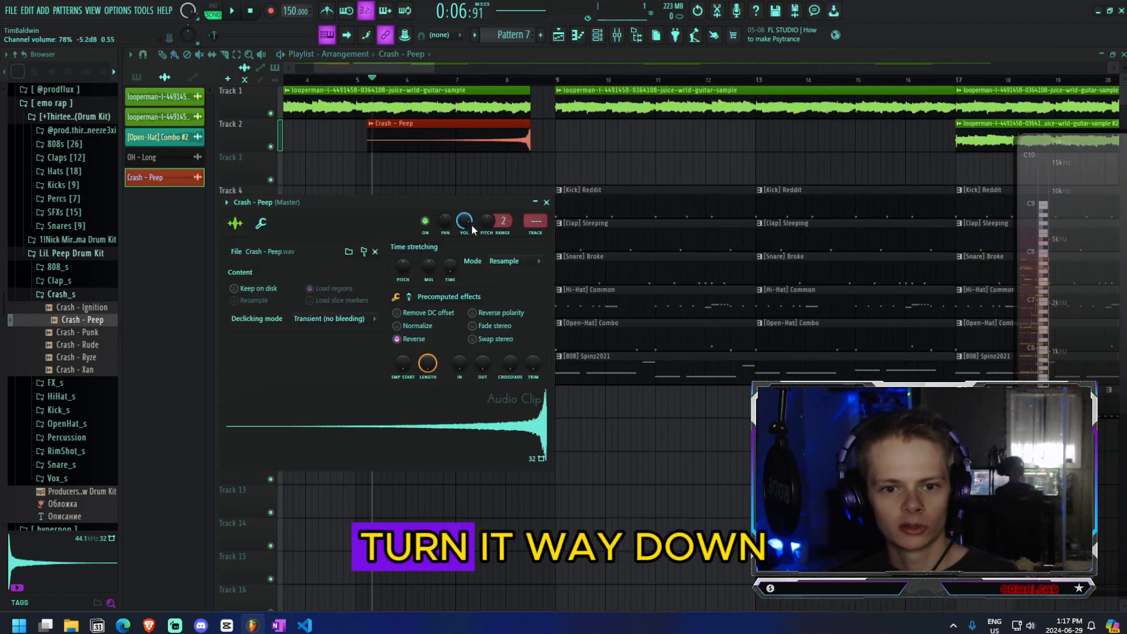
drag(464, 221, 463, 257)
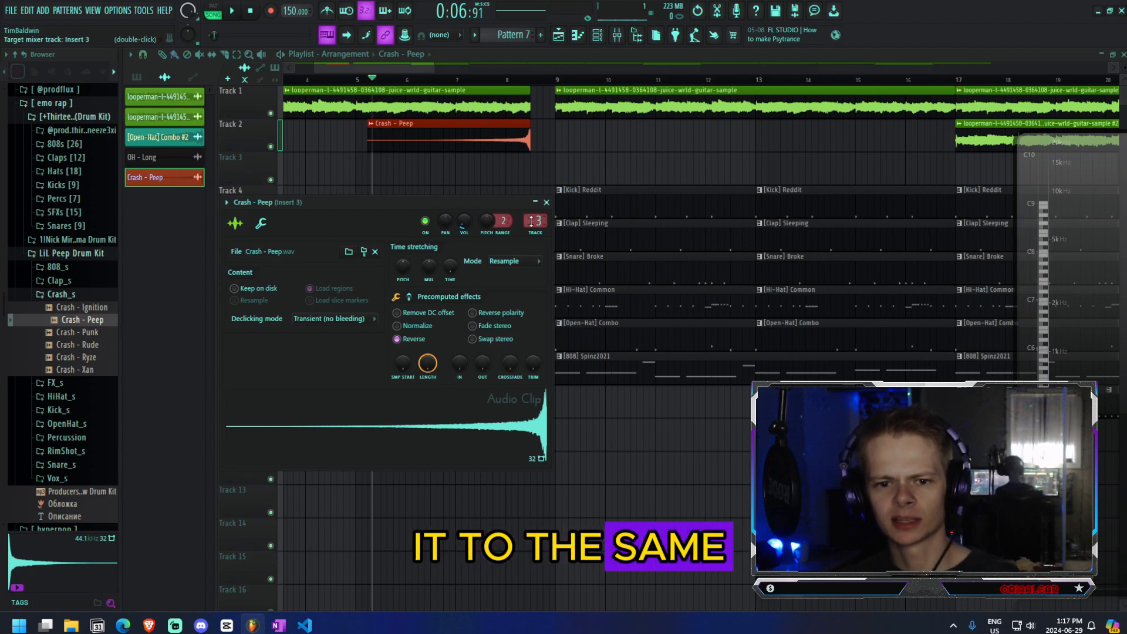
- Close the Crash - Peep channel settings and place copies of its reversed clip on Track 2 leading into the second and third hooks
click(546, 202)
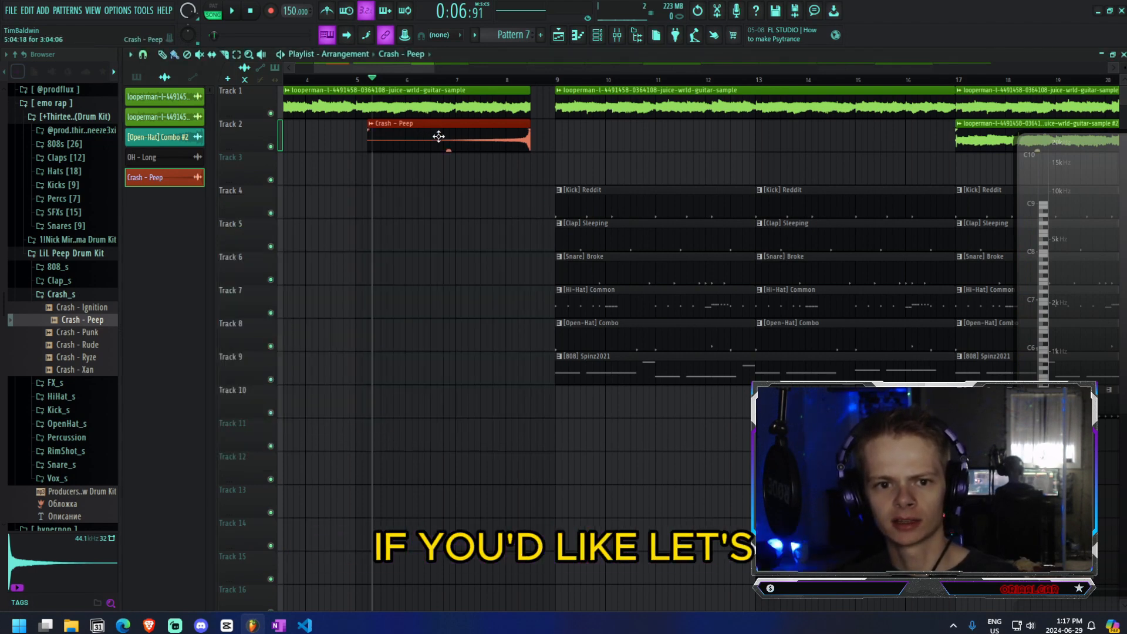
key(space)
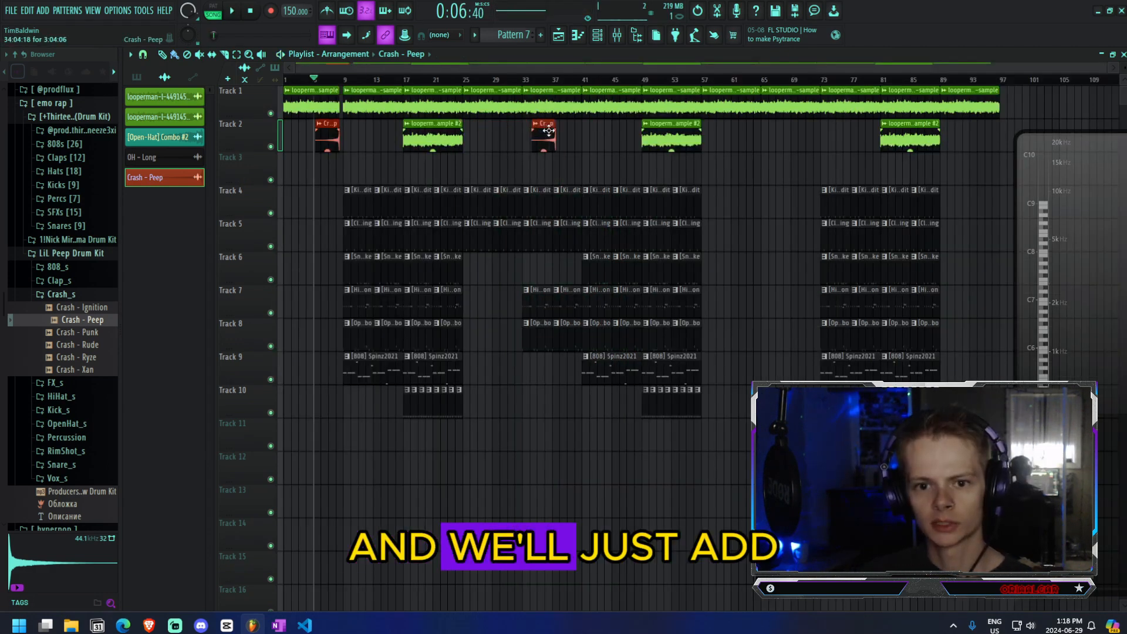
drag(549, 130, 569, 130)
drag(746, 134, 758, 91)
- Copy the [Clap] Sleeping clip ahead of the first hook on Track 5, trim it to bar 8, and play the transition
scroll(828, 126, up, 5)
drag(804, 70, 361, 70)
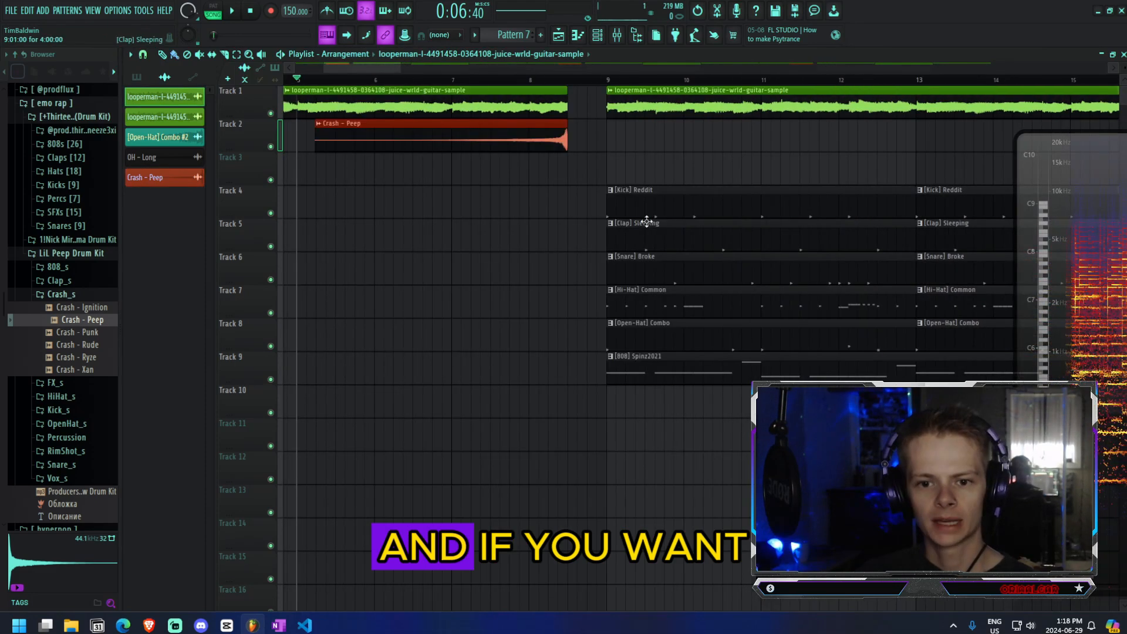
drag(675, 241, 492, 257)
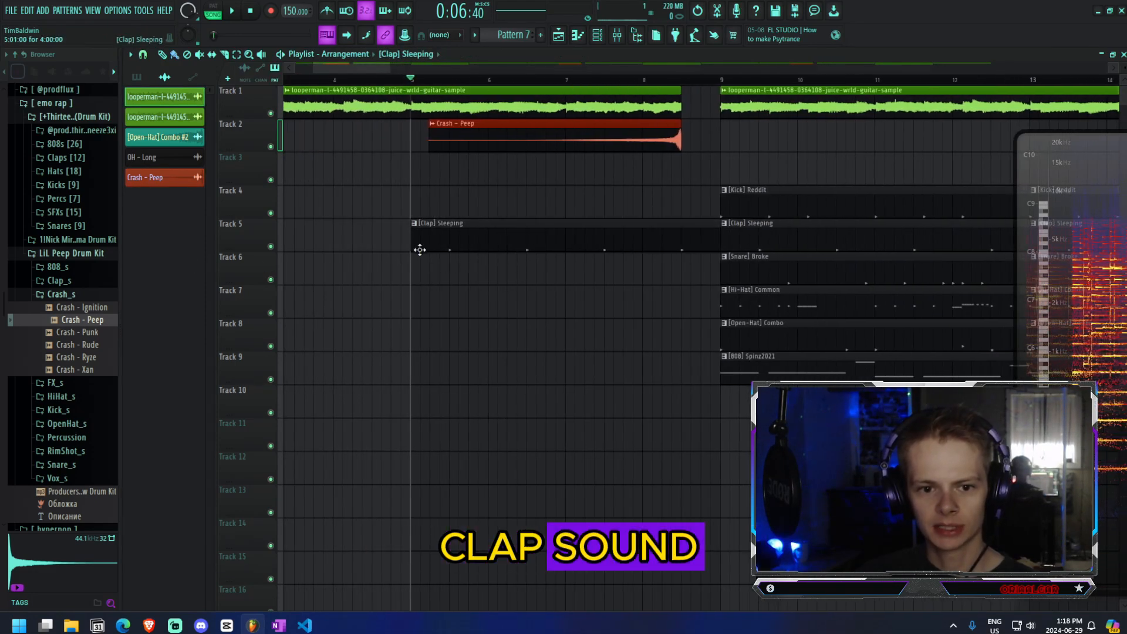
drag(418, 245, 642, 231)
scroll(670, 191, down, 4)
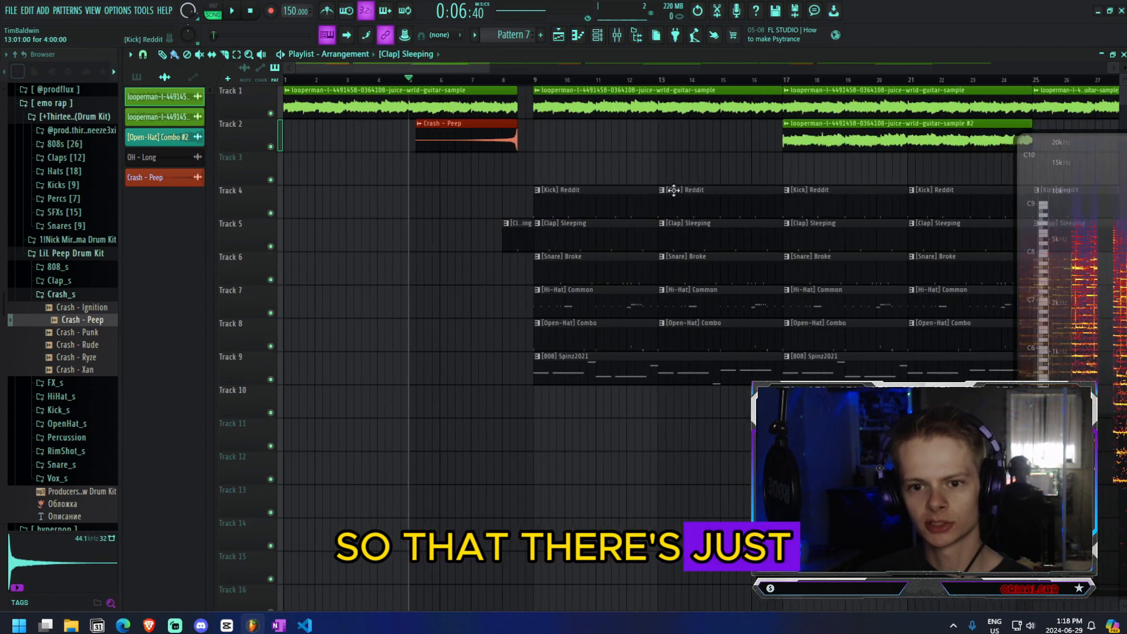
click(466, 79)
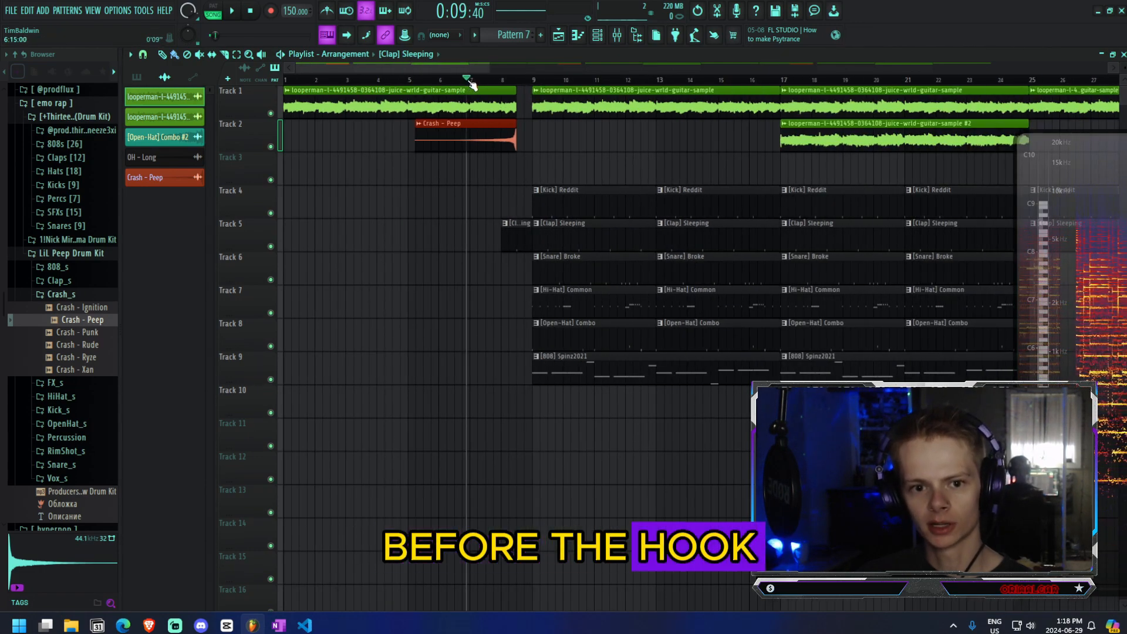
key(space)
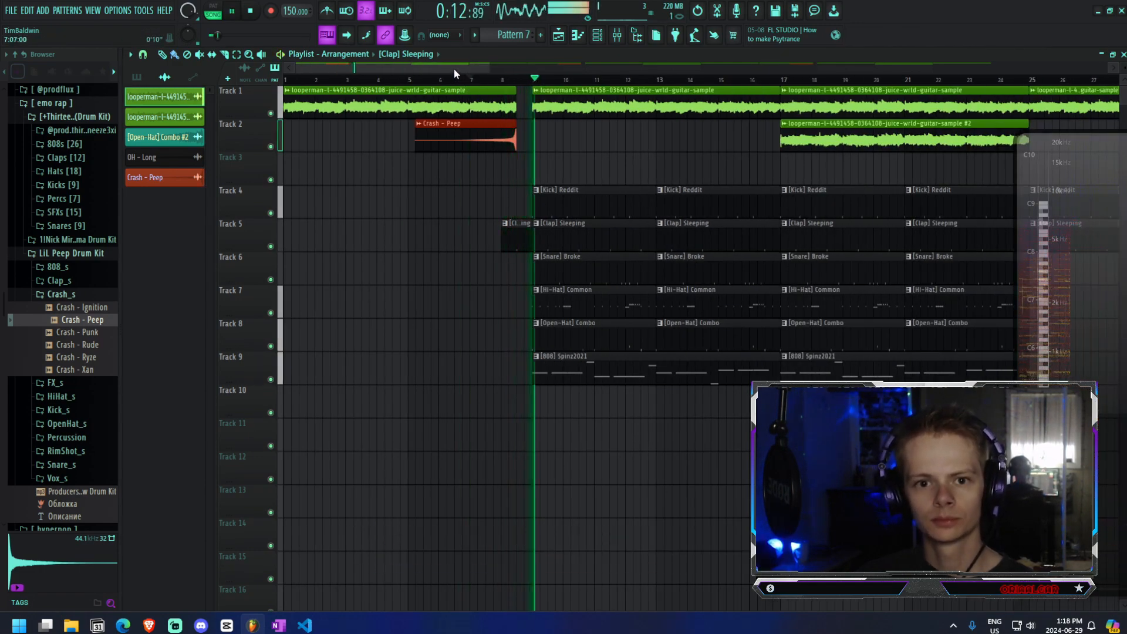
- Copy the Crash - Peep clip to bar 9 on Track 3, make the copy unique, and open its channel settings
drag(453, 69, 634, 82)
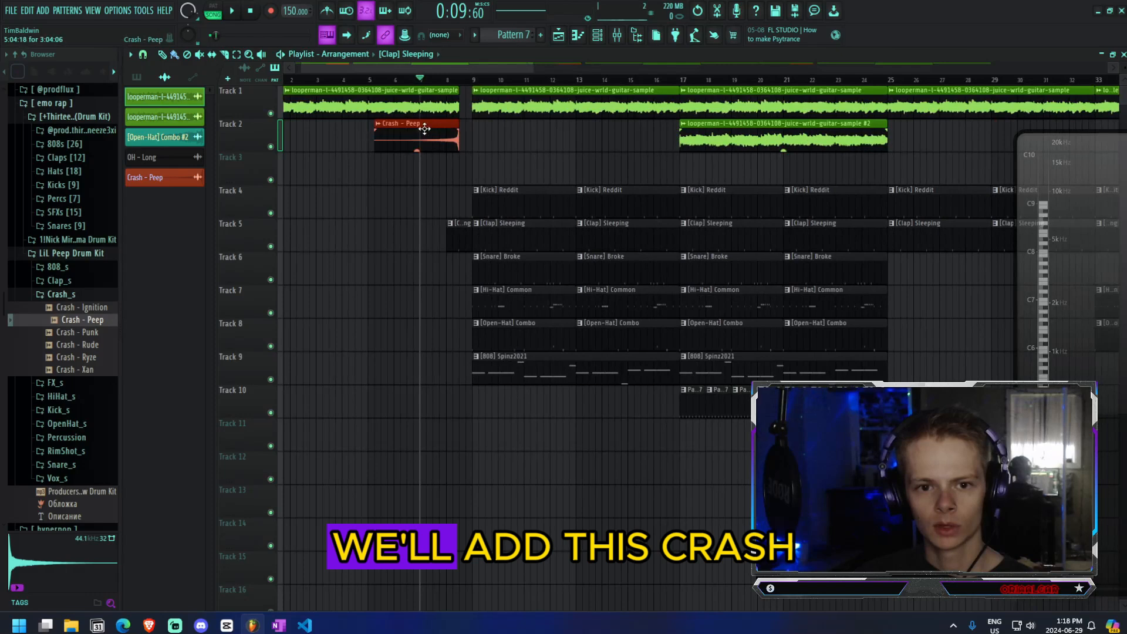
drag(425, 128, 544, 179)
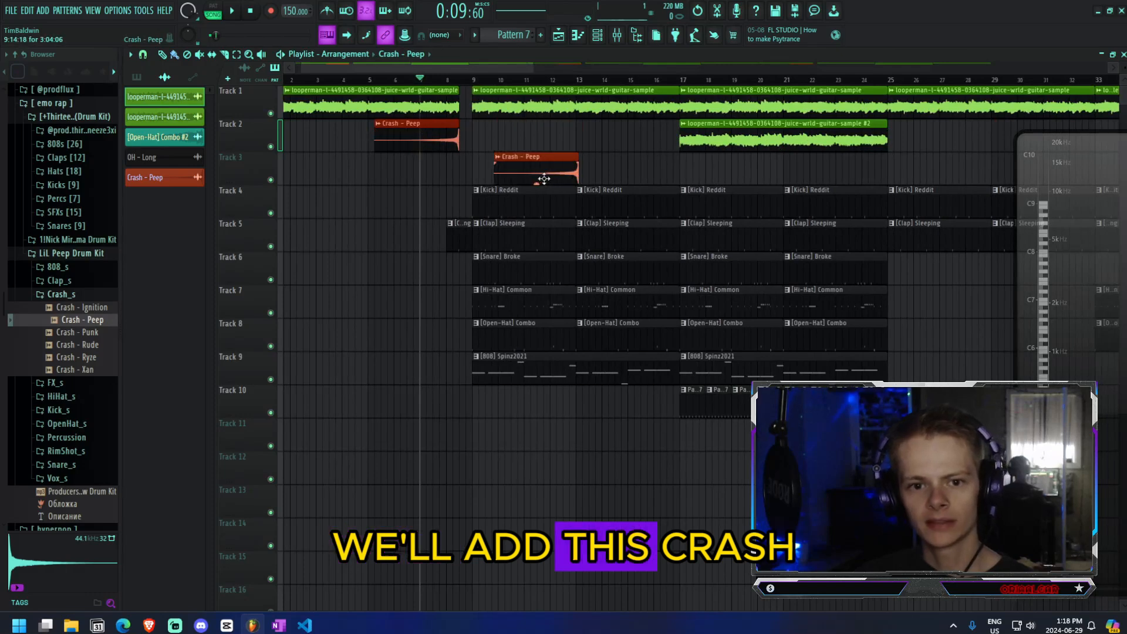
click(474, 157)
click(499, 177)
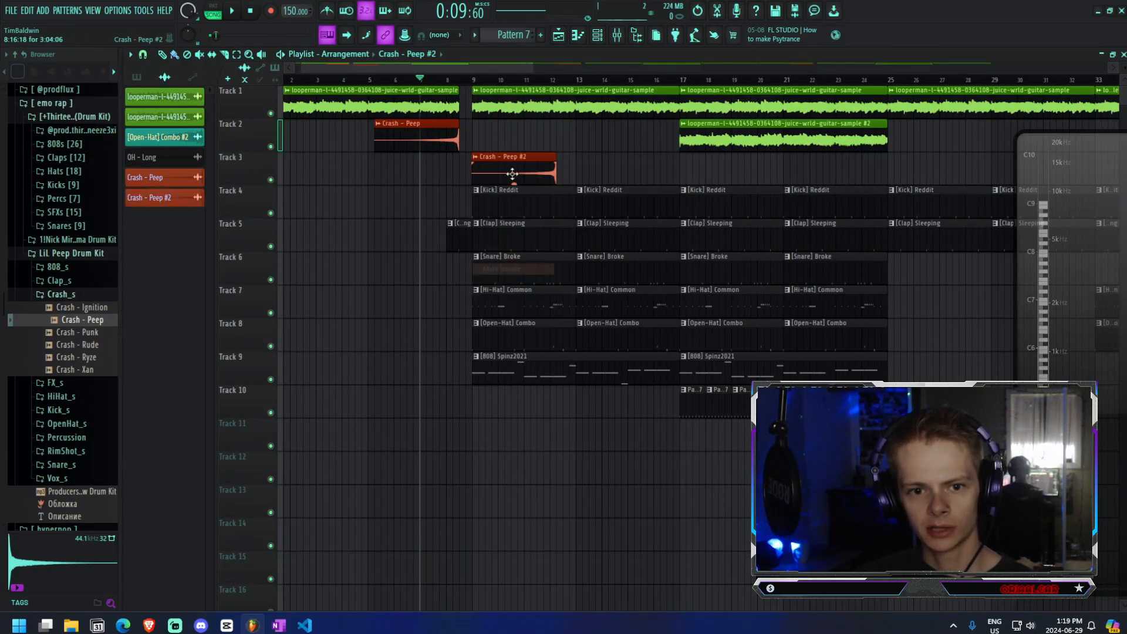
click(522, 157)
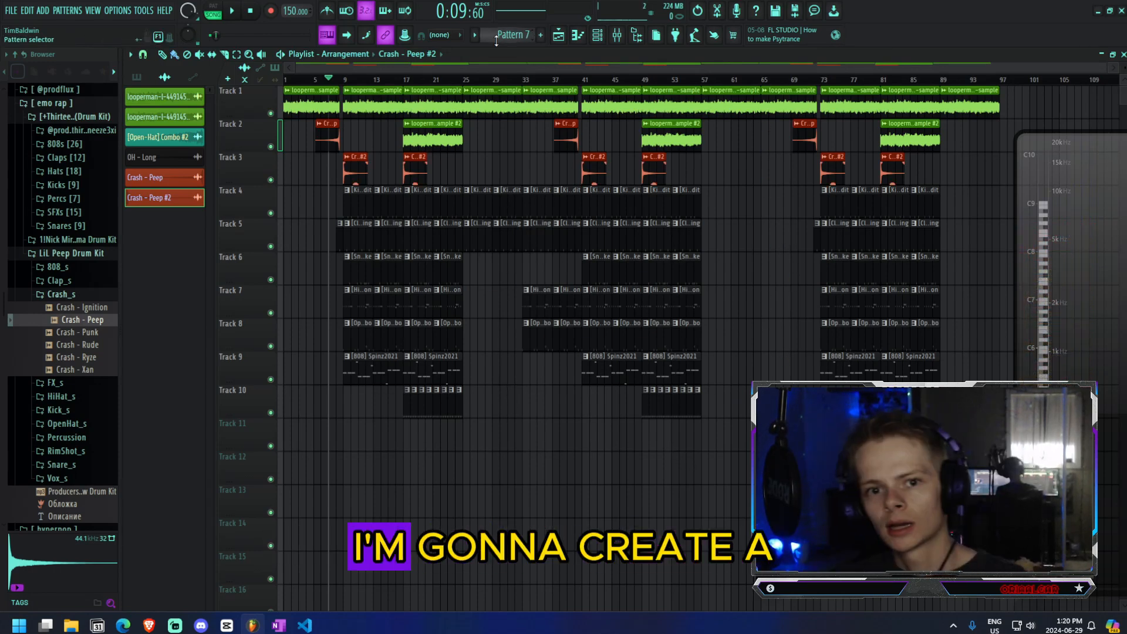
- Create a new pattern and show the channel rack
key(F4)
click(598, 35)
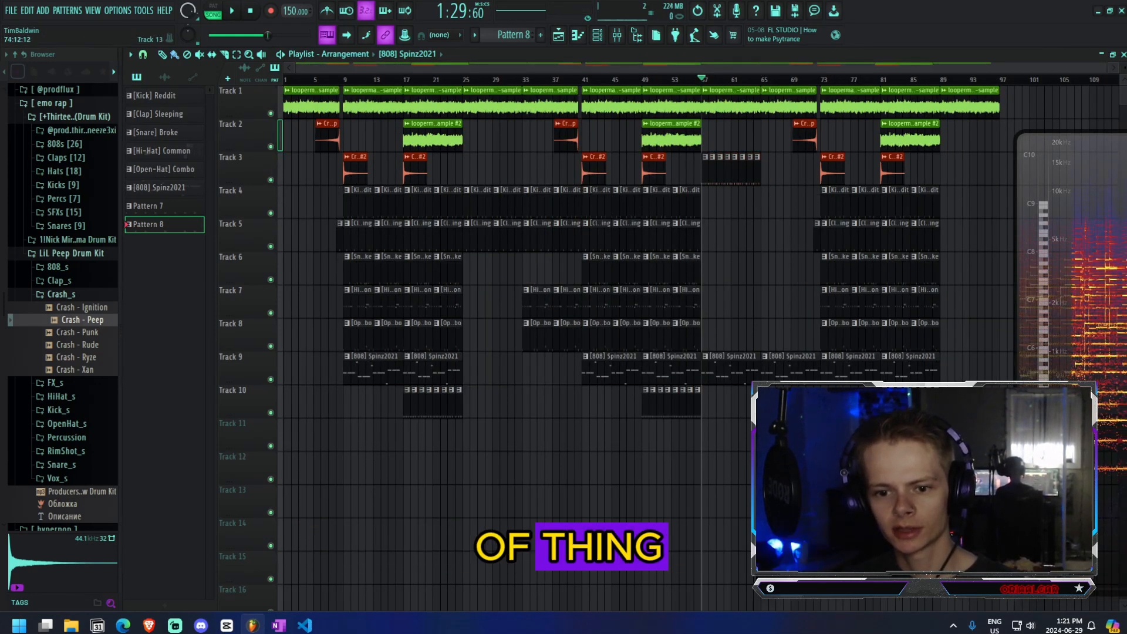
- Load Fruity Love Philter into slot 9 of mixer Insert 1, choose a preset for it, and close the plugin window
key(F9)
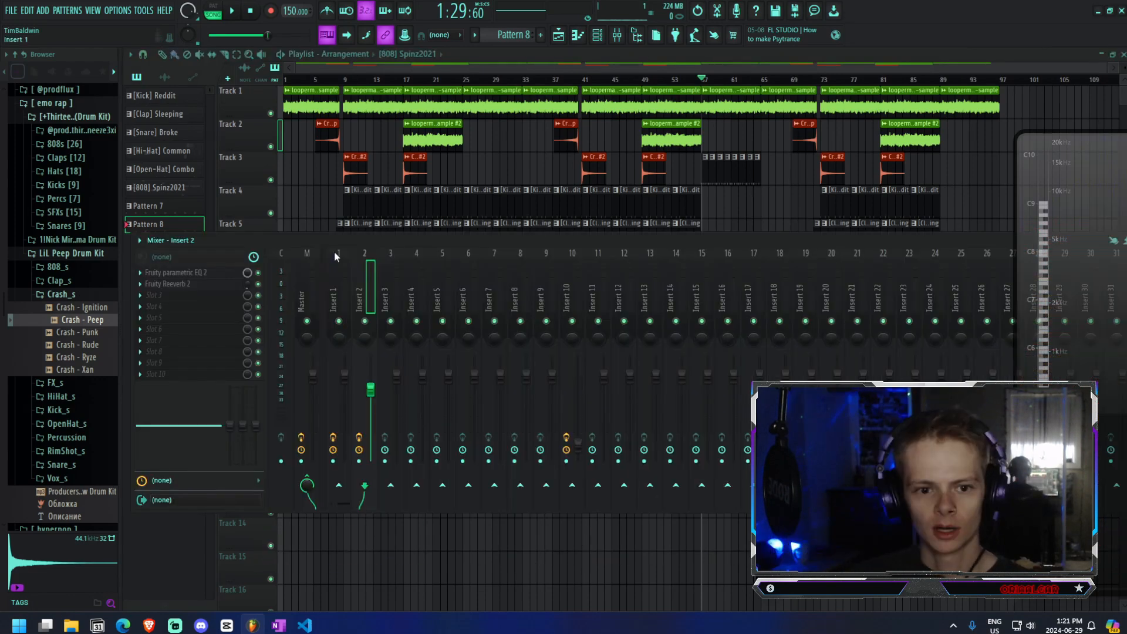
click(336, 256)
click(159, 366)
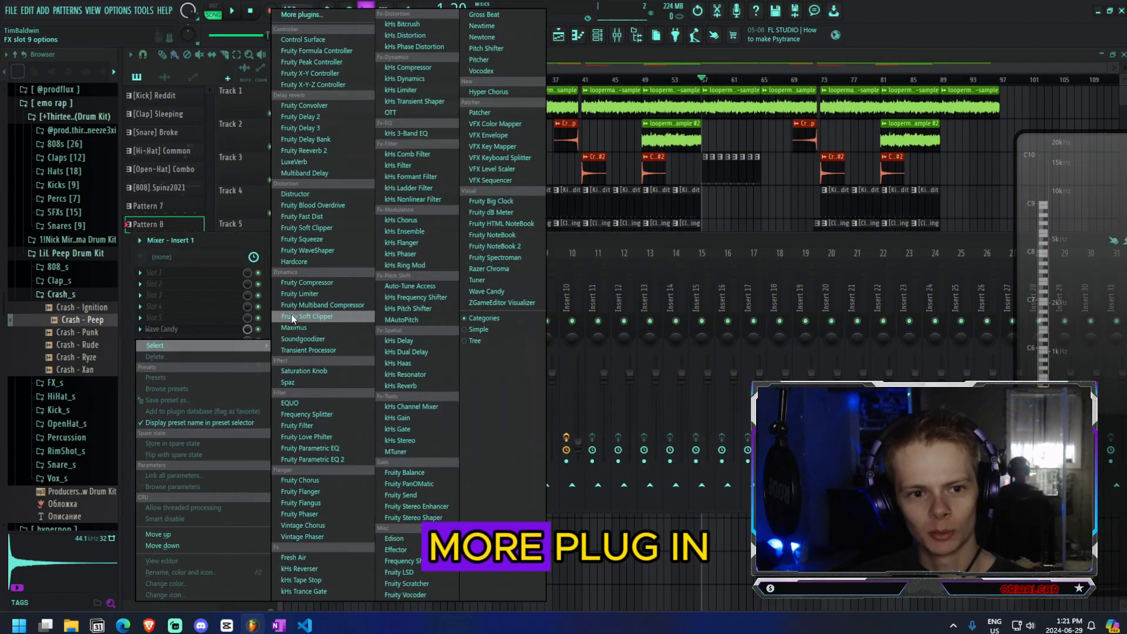
click(318, 437)
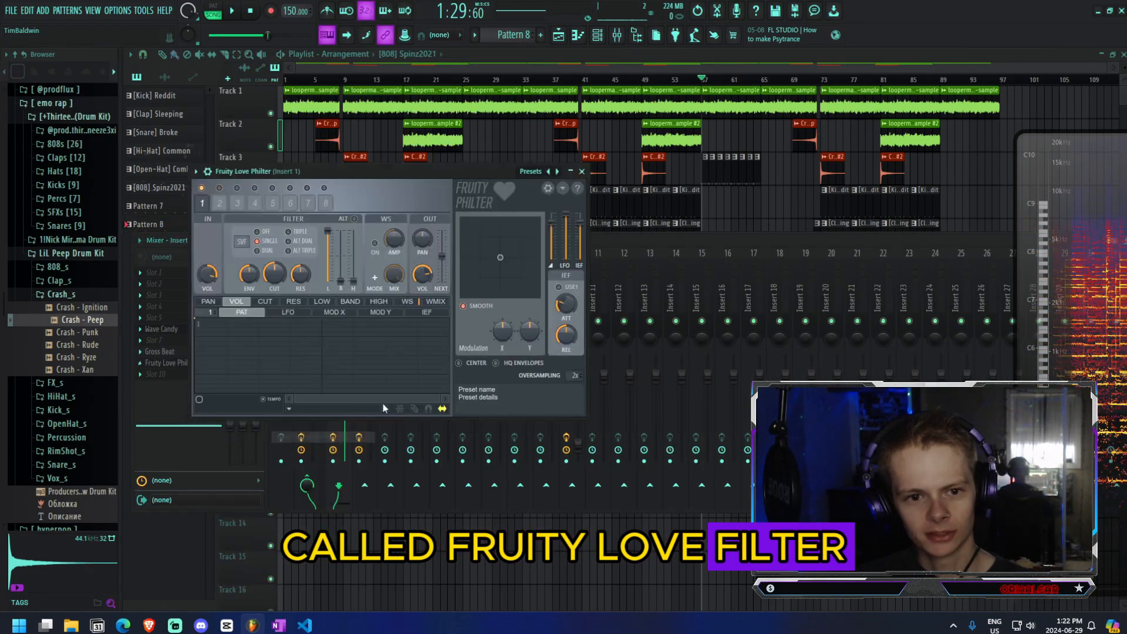
right_click(557, 172)
click(601, 13)
click(570, 172)
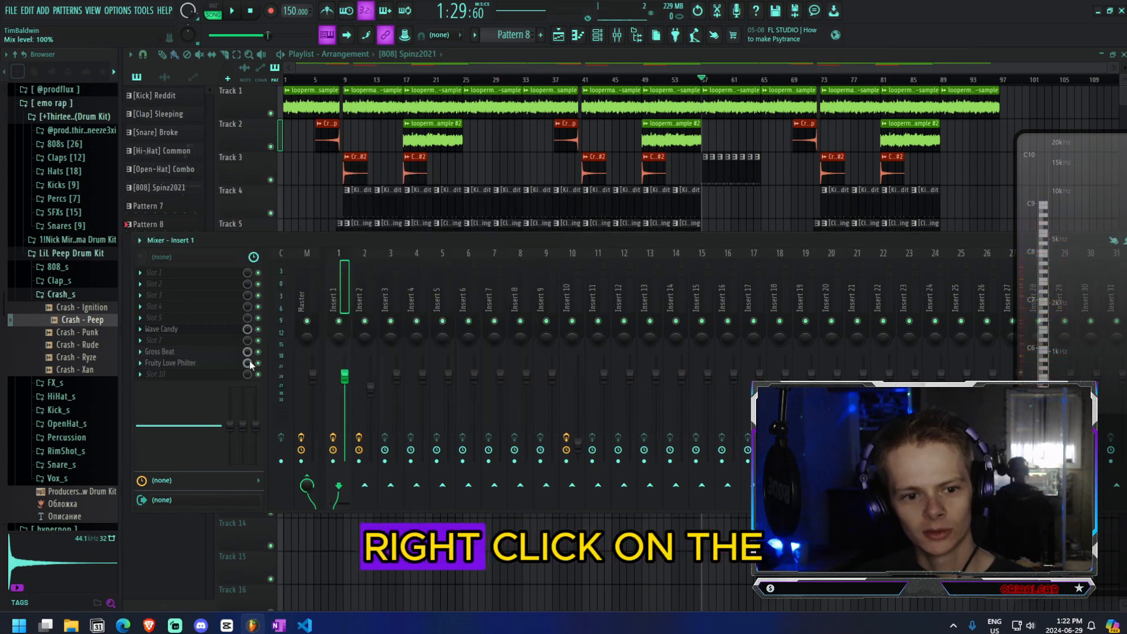
- Create an automation clip for Fruity Love Philter's mix level and set the playlist snap to Bar
right_click(247, 363)
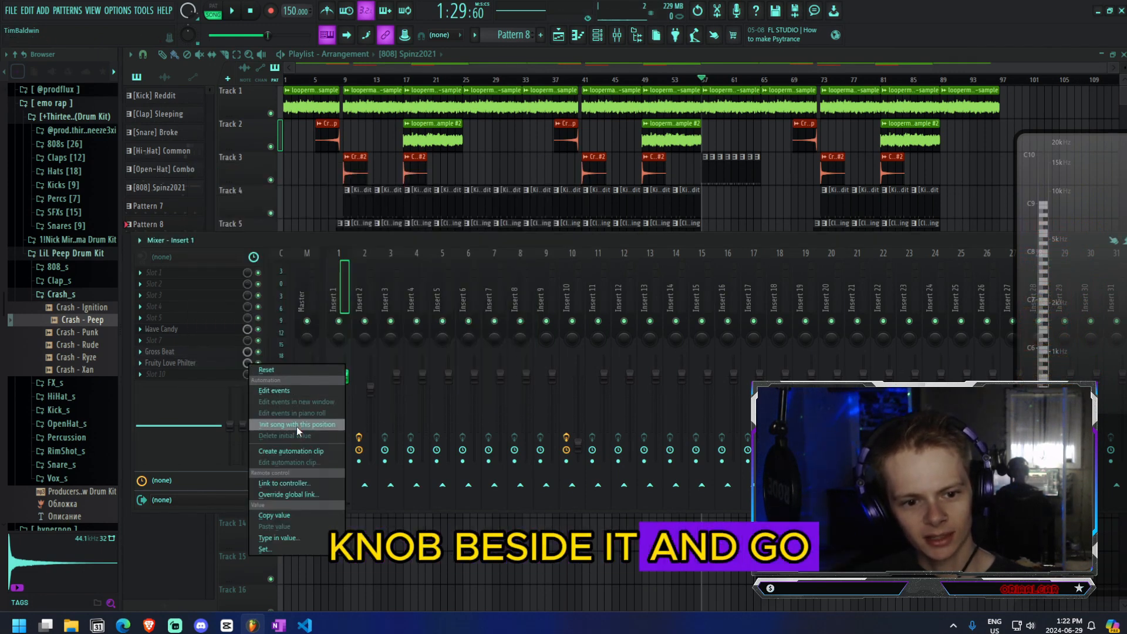
click(291, 451)
click(142, 54)
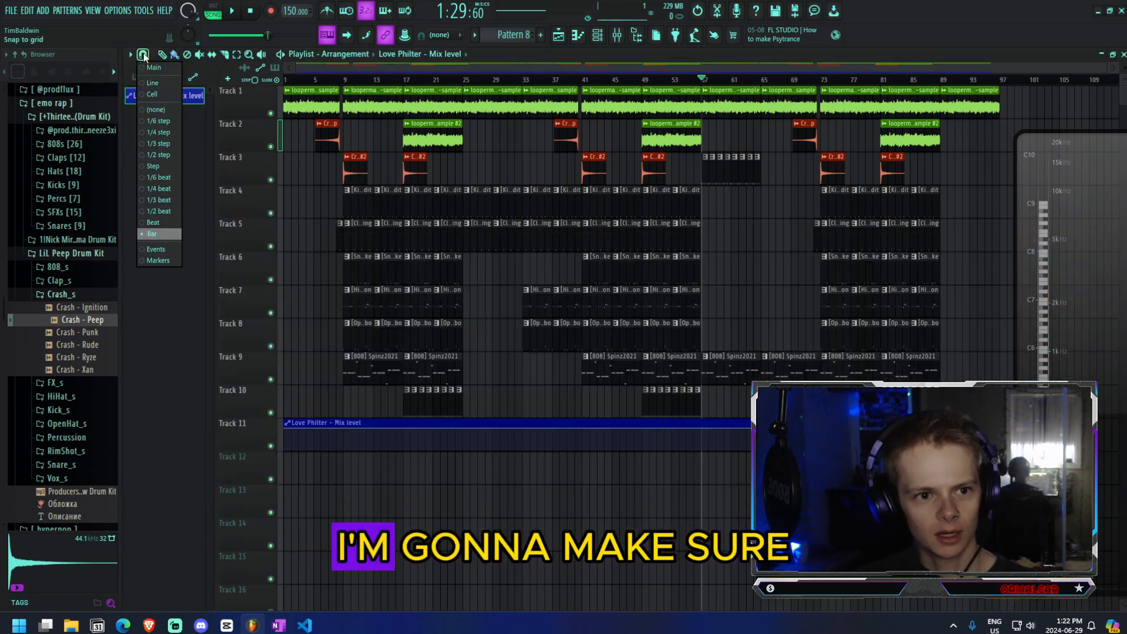
click(154, 233)
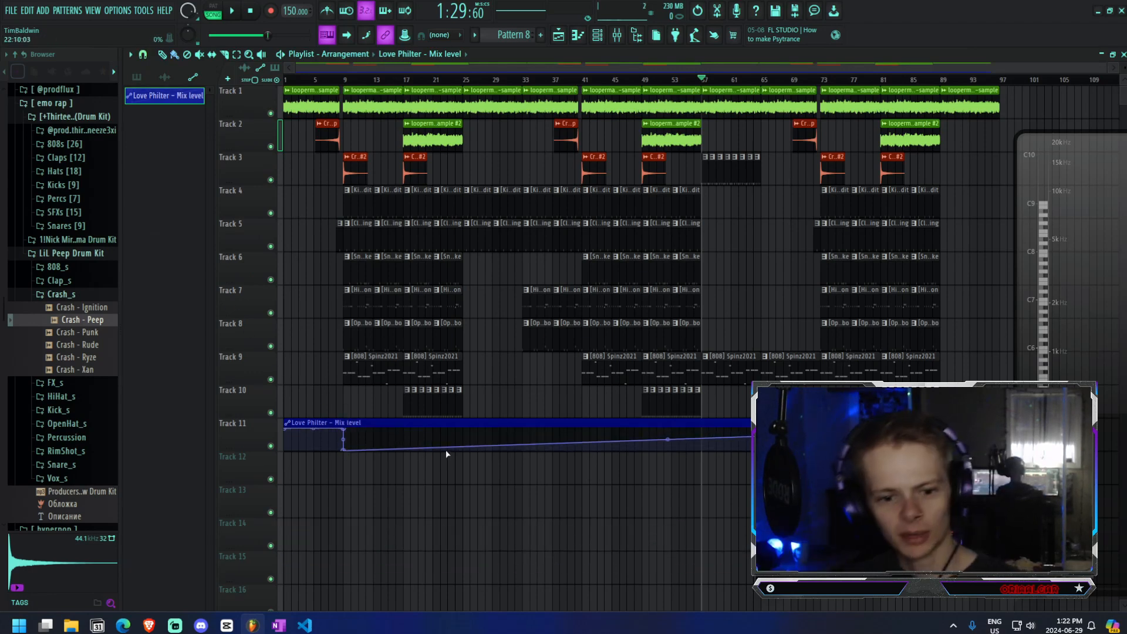
- Shape the Love Philter mix level automation on Track 11 to ramp up into bars 9, 17, 41, 49 and 57, dropping at each
right_click(464, 449)
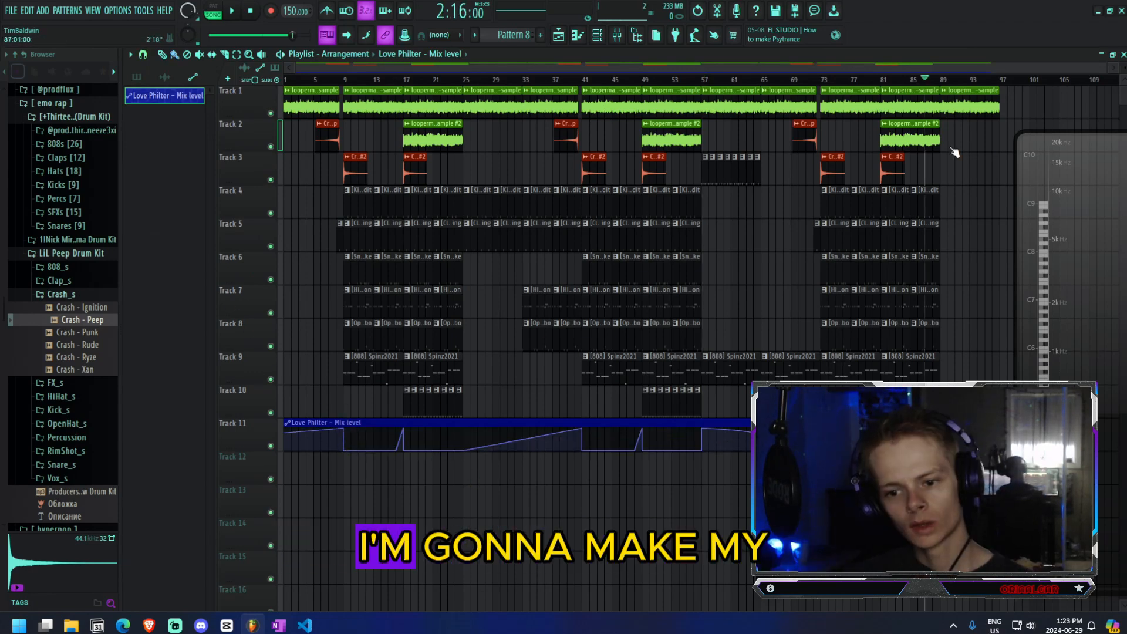
key(space)
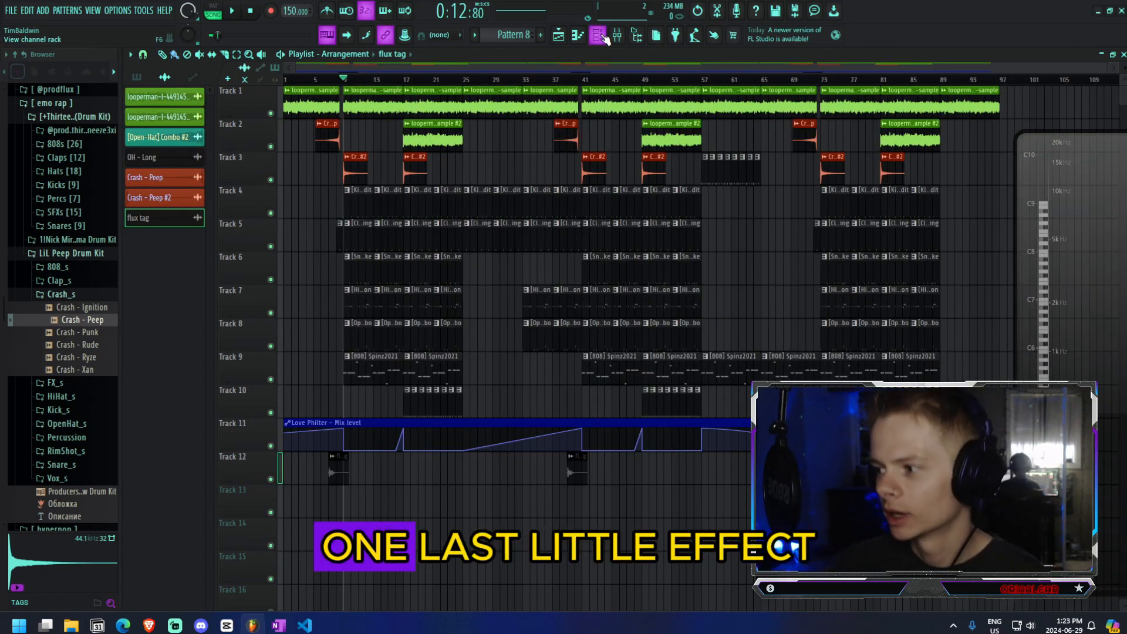
- Load the [FX] Drake sample as a new channel for Pattern 9 and give it the 808's notes
click(599, 36)
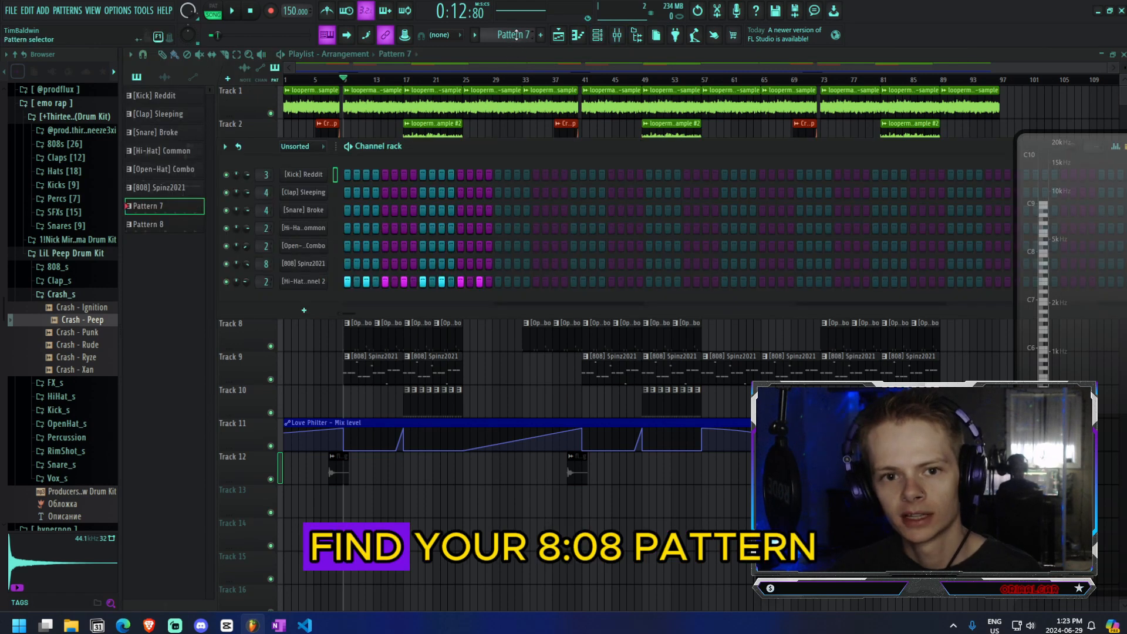
scroll(510, 37, down, 3)
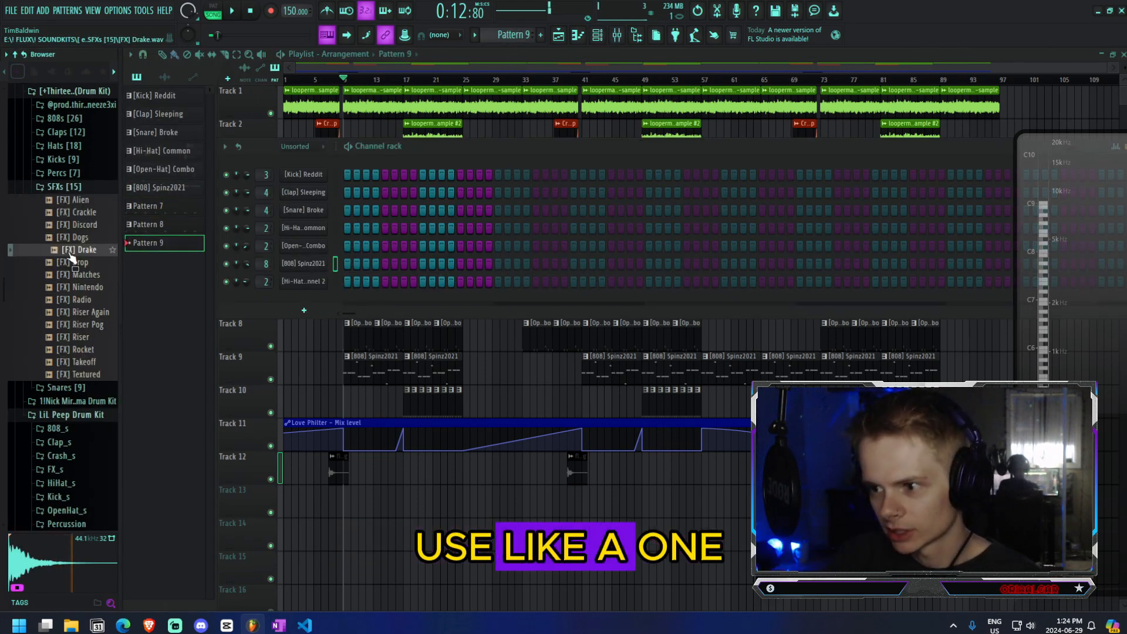
drag(70, 252, 296, 302)
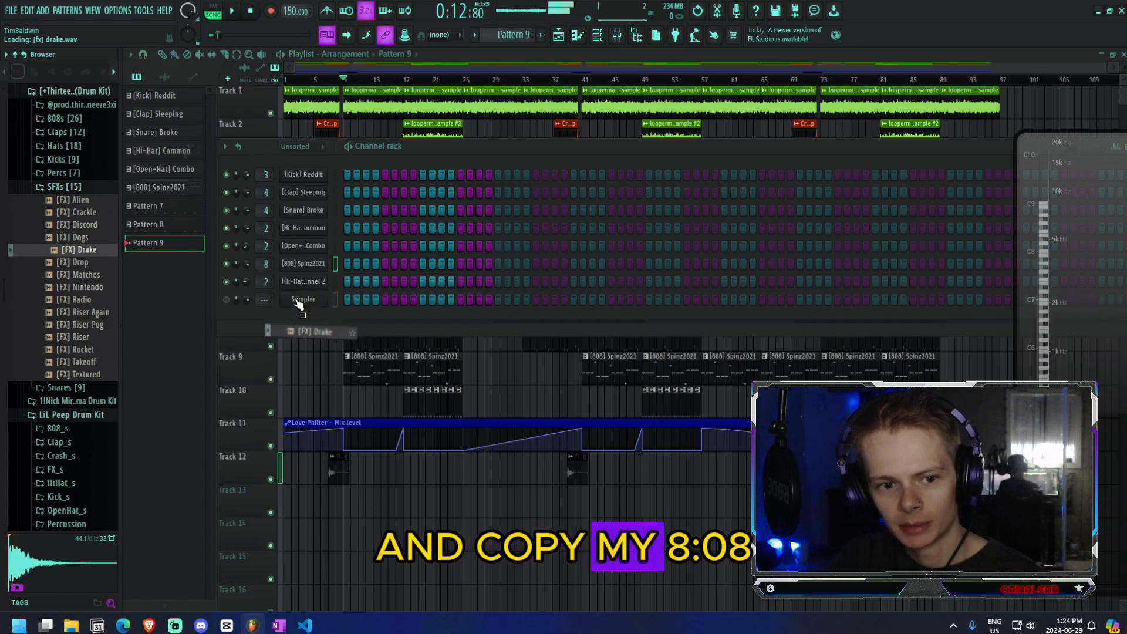
right_click(309, 303)
click(484, 320)
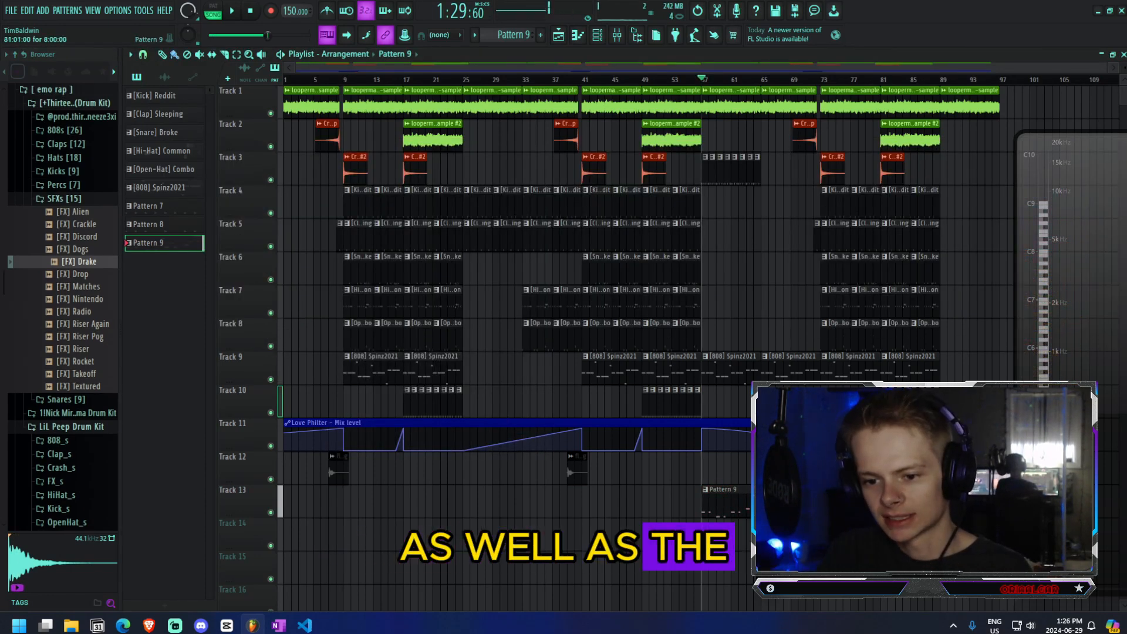
- Copy the Pattern 9 clip on Track 13 to bars 17 and 49, and move the playhead to the song's end at bar 97
shift+drag(731, 499, 434, 503)
click(1004, 82)
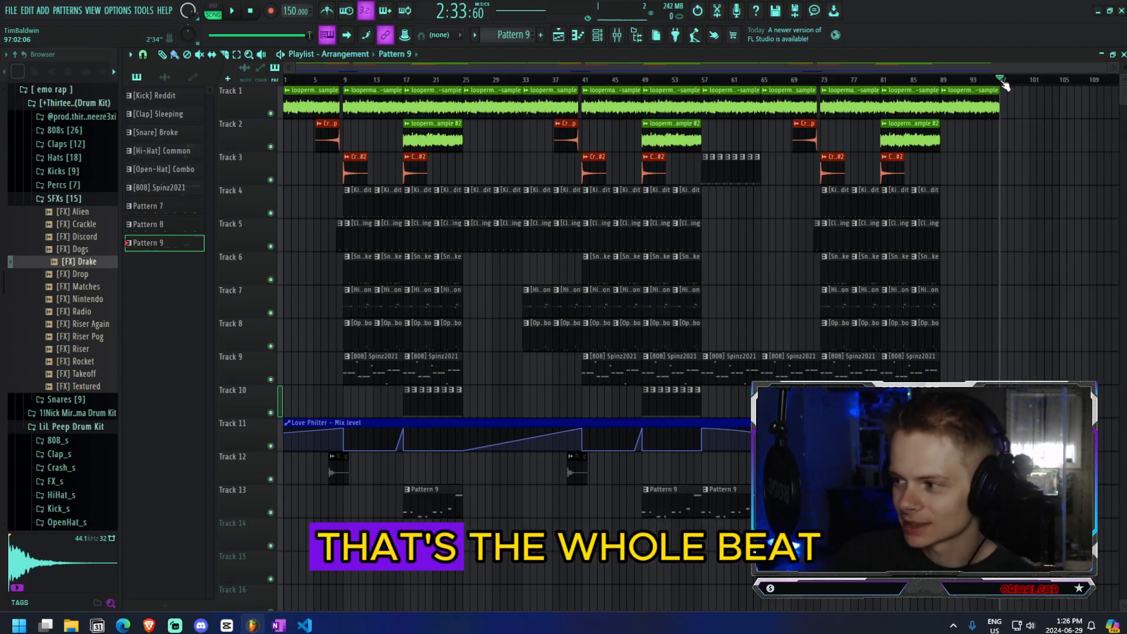